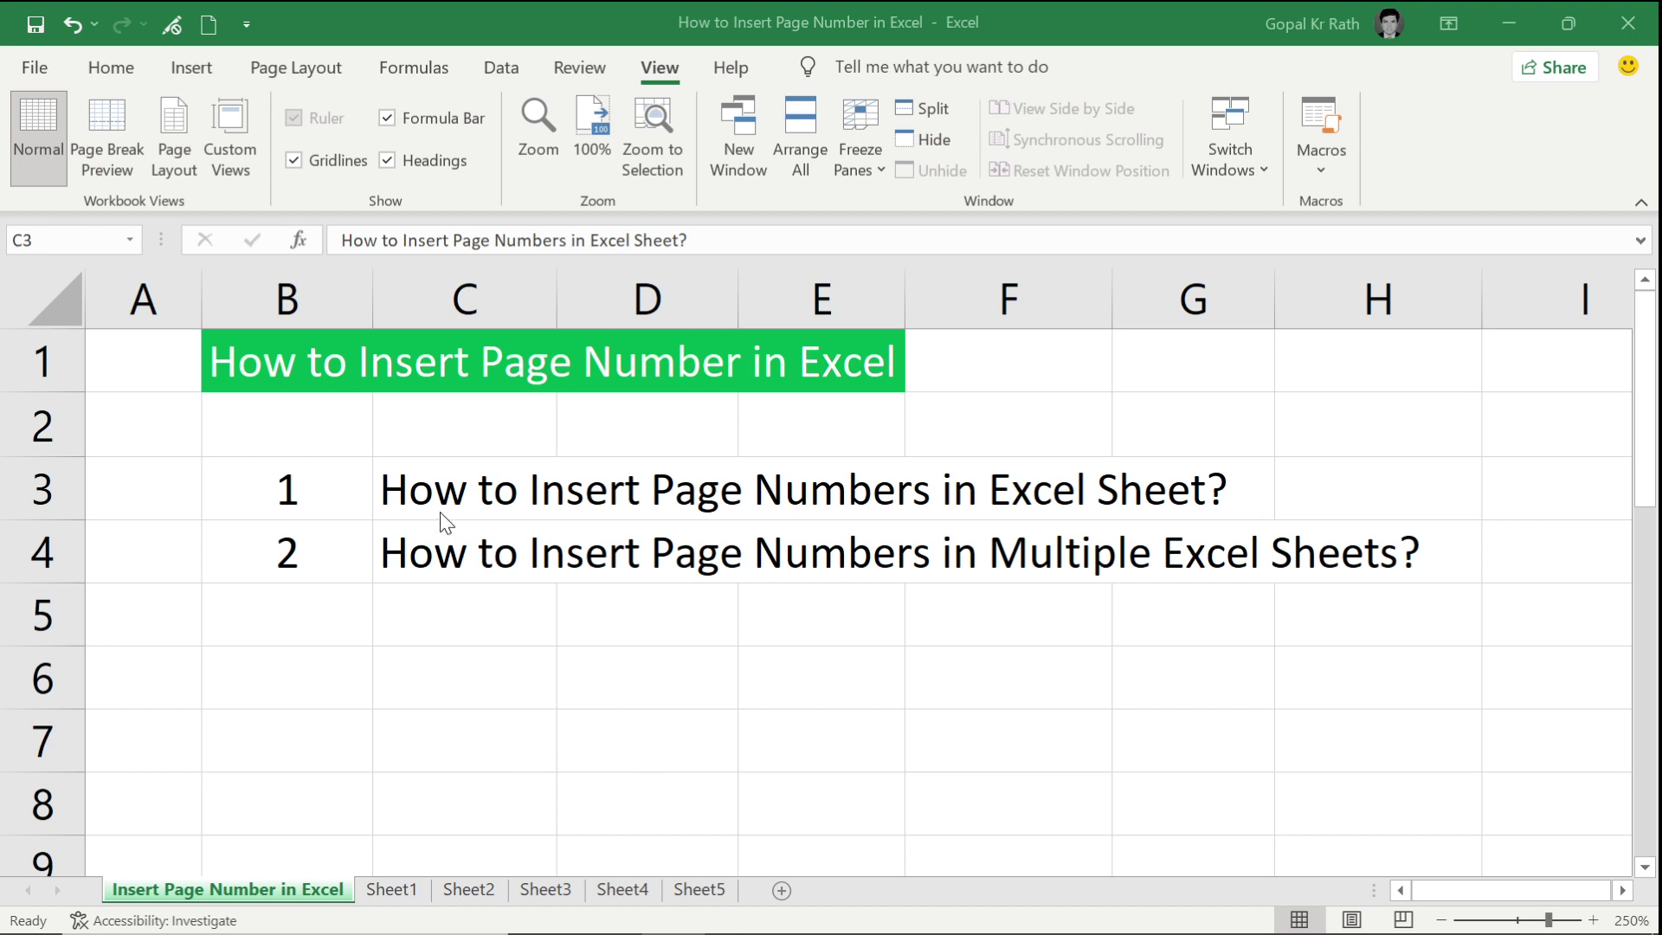
# Step: Switch to Sheet1 and show it in Page Layout view with its empty header area visible
pyautogui.click(420, 494)
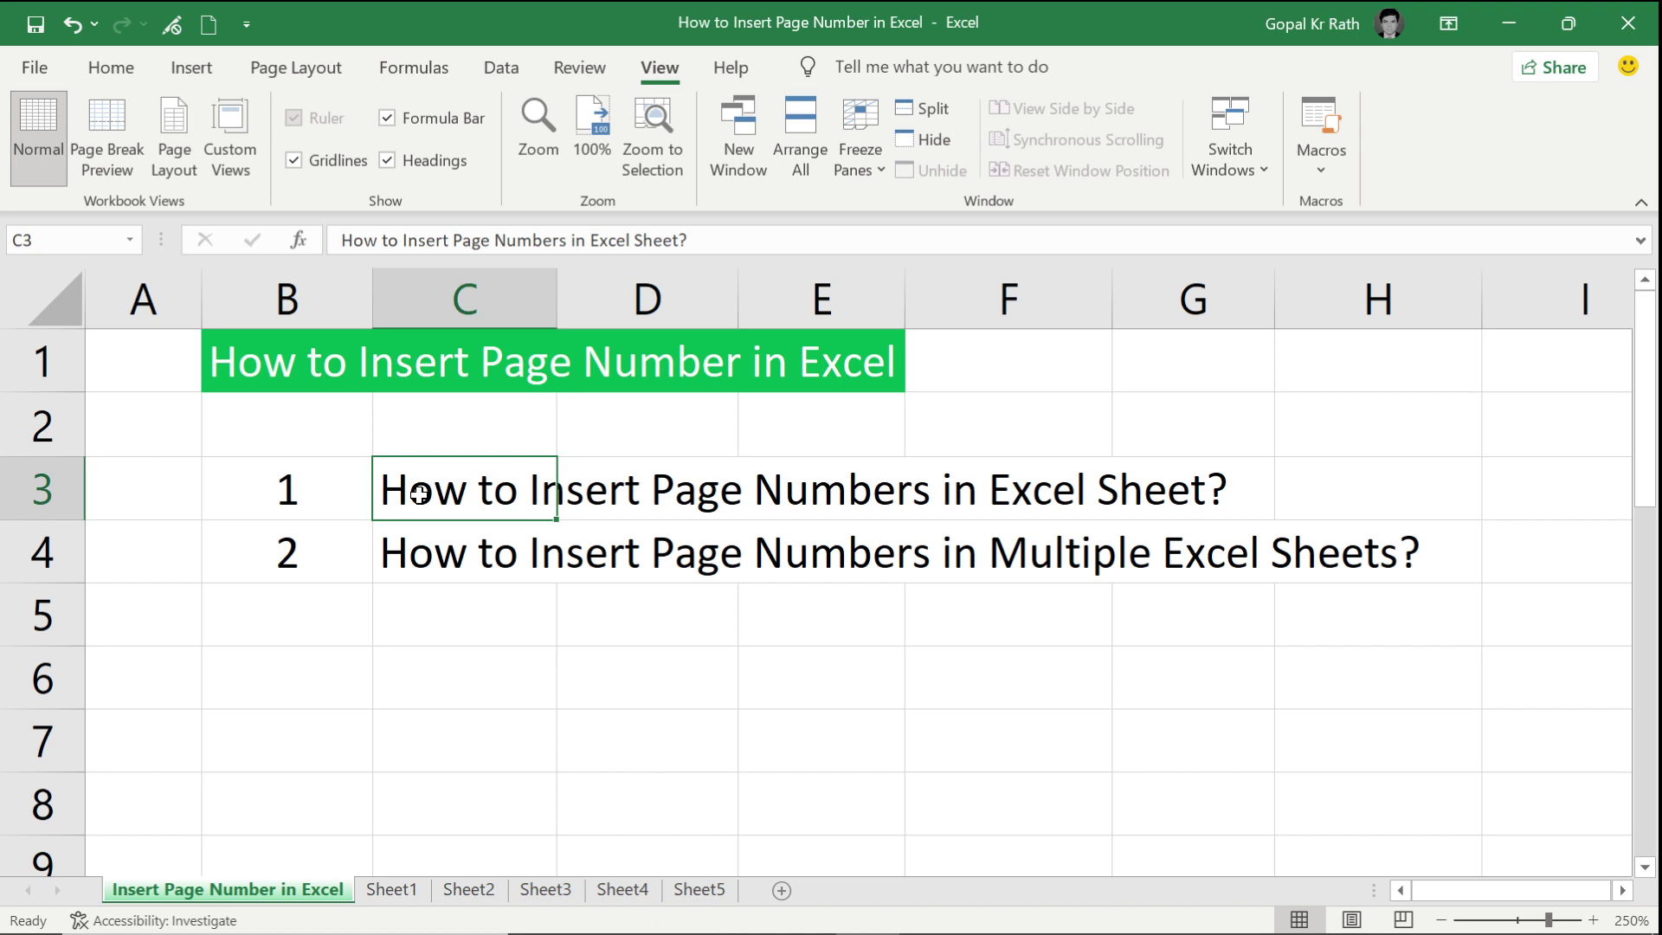
pyautogui.press('Down')
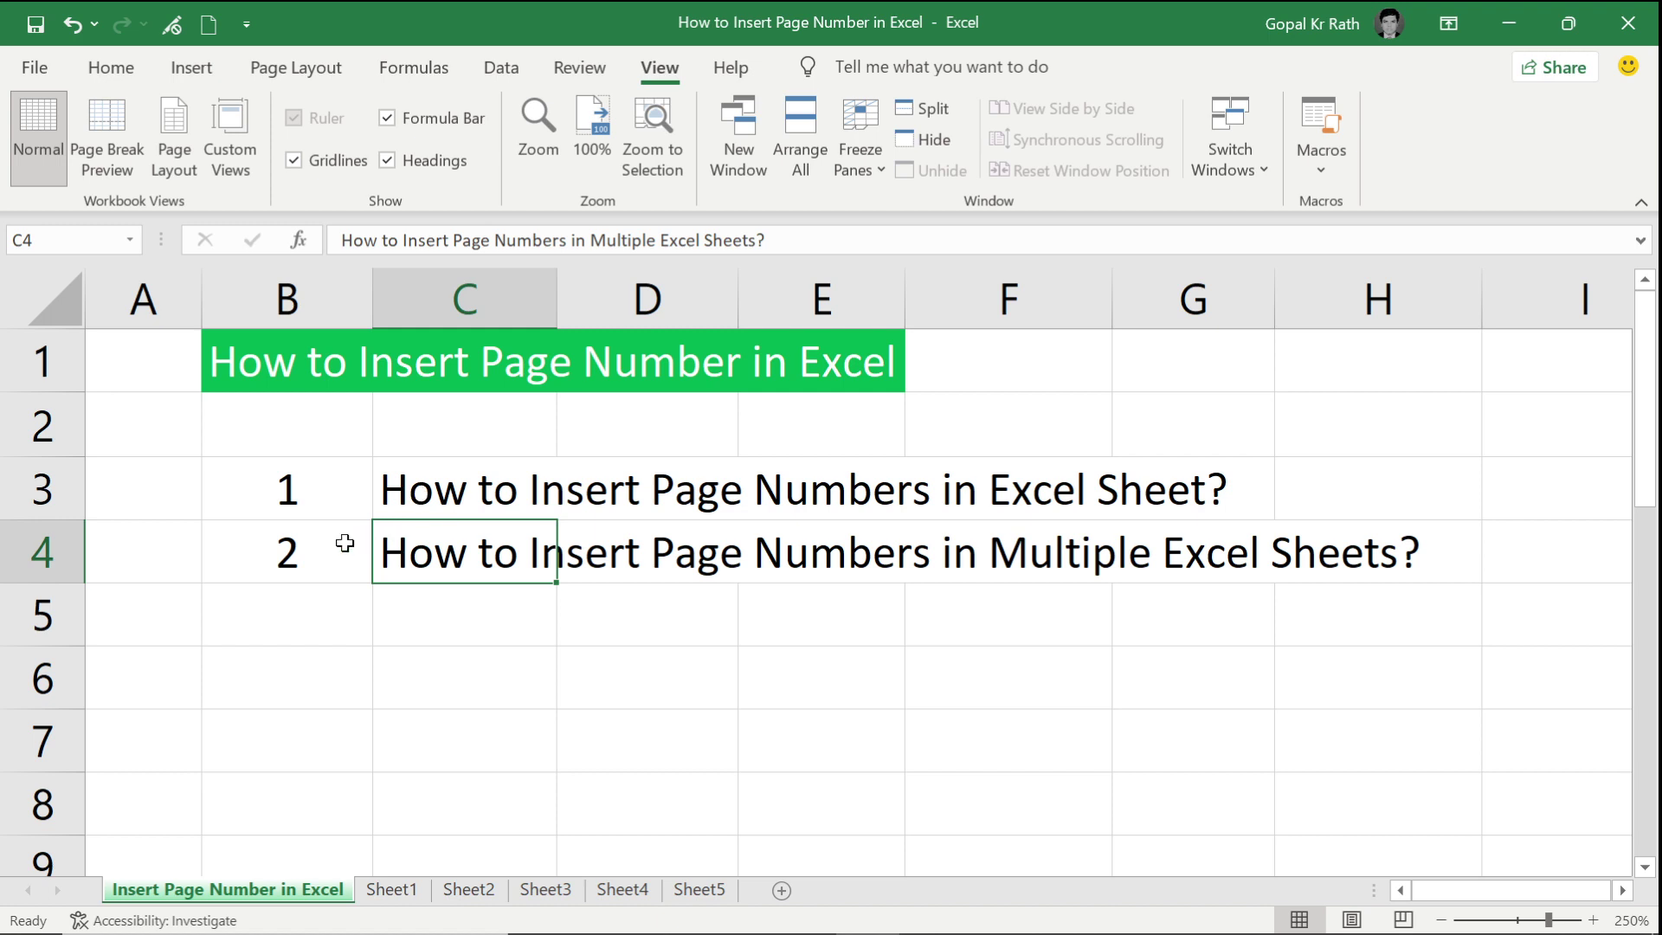
pyautogui.click(396, 893)
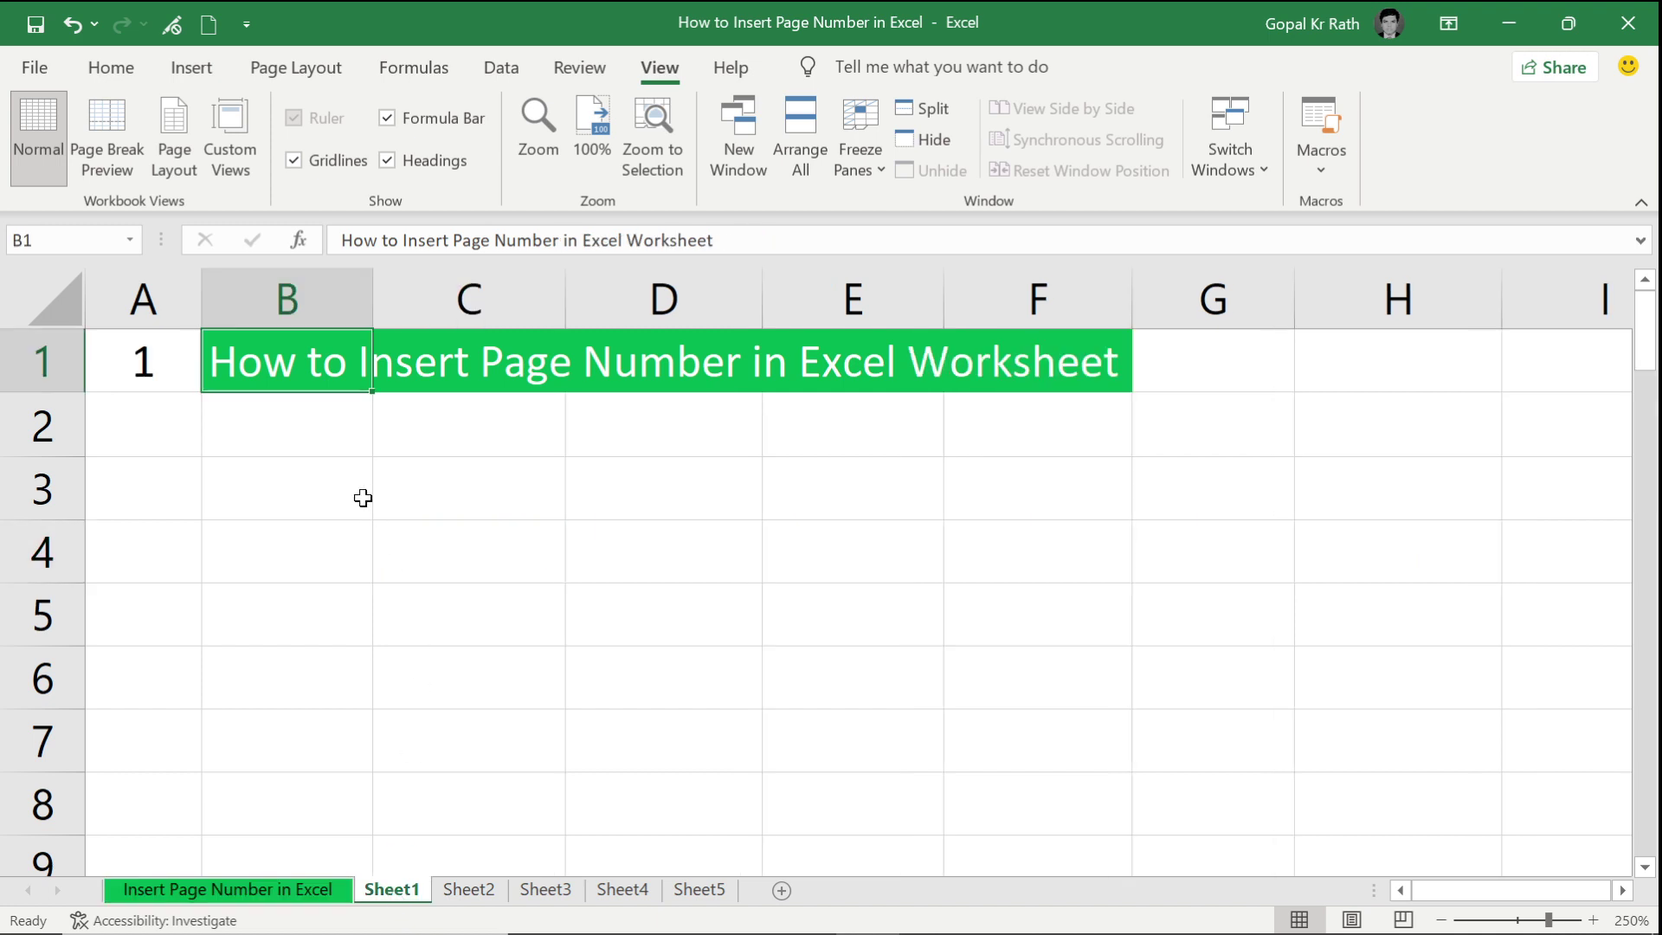
pyautogui.click(119, 73)
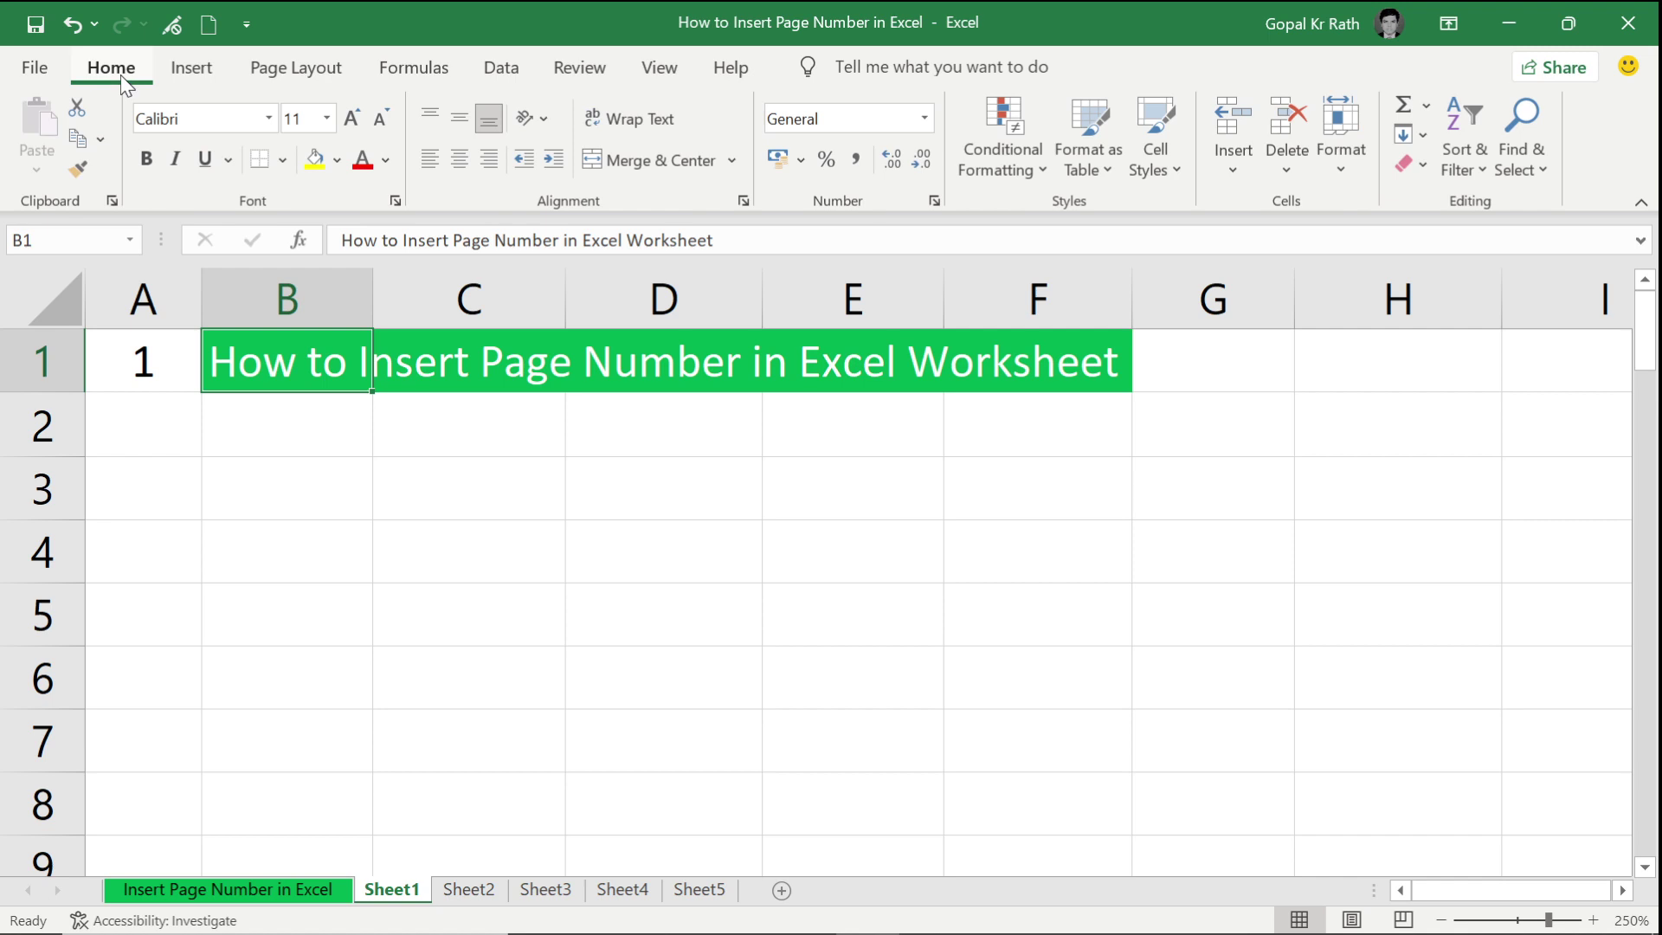
pyautogui.click(662, 71)
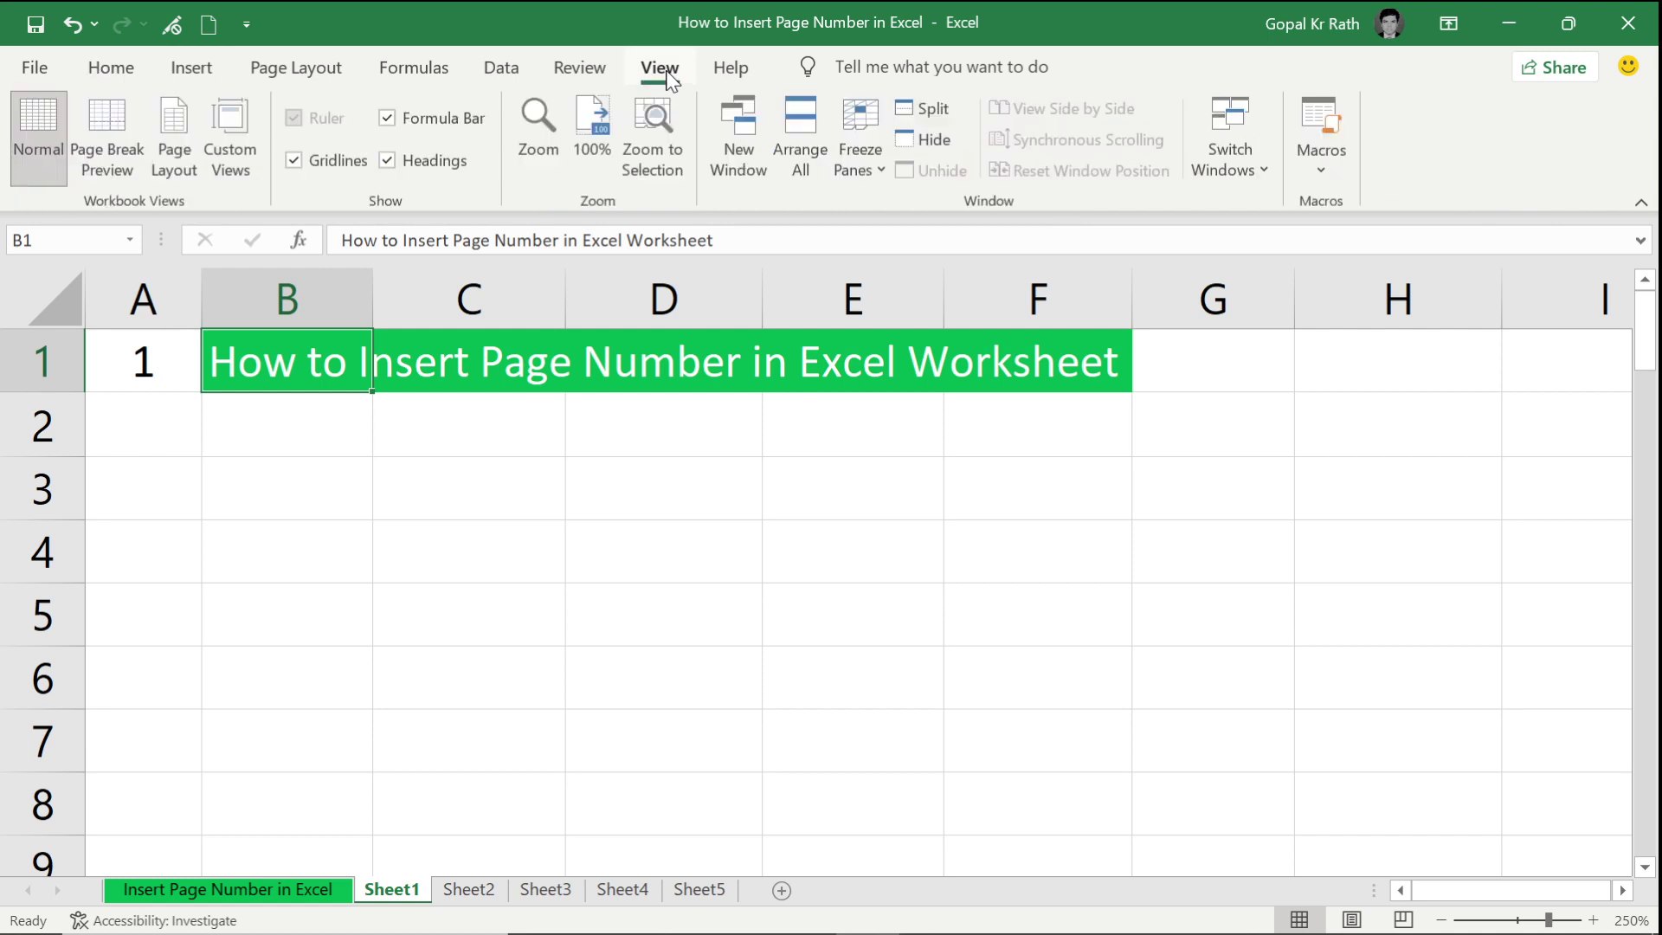
pyautogui.click(168, 133)
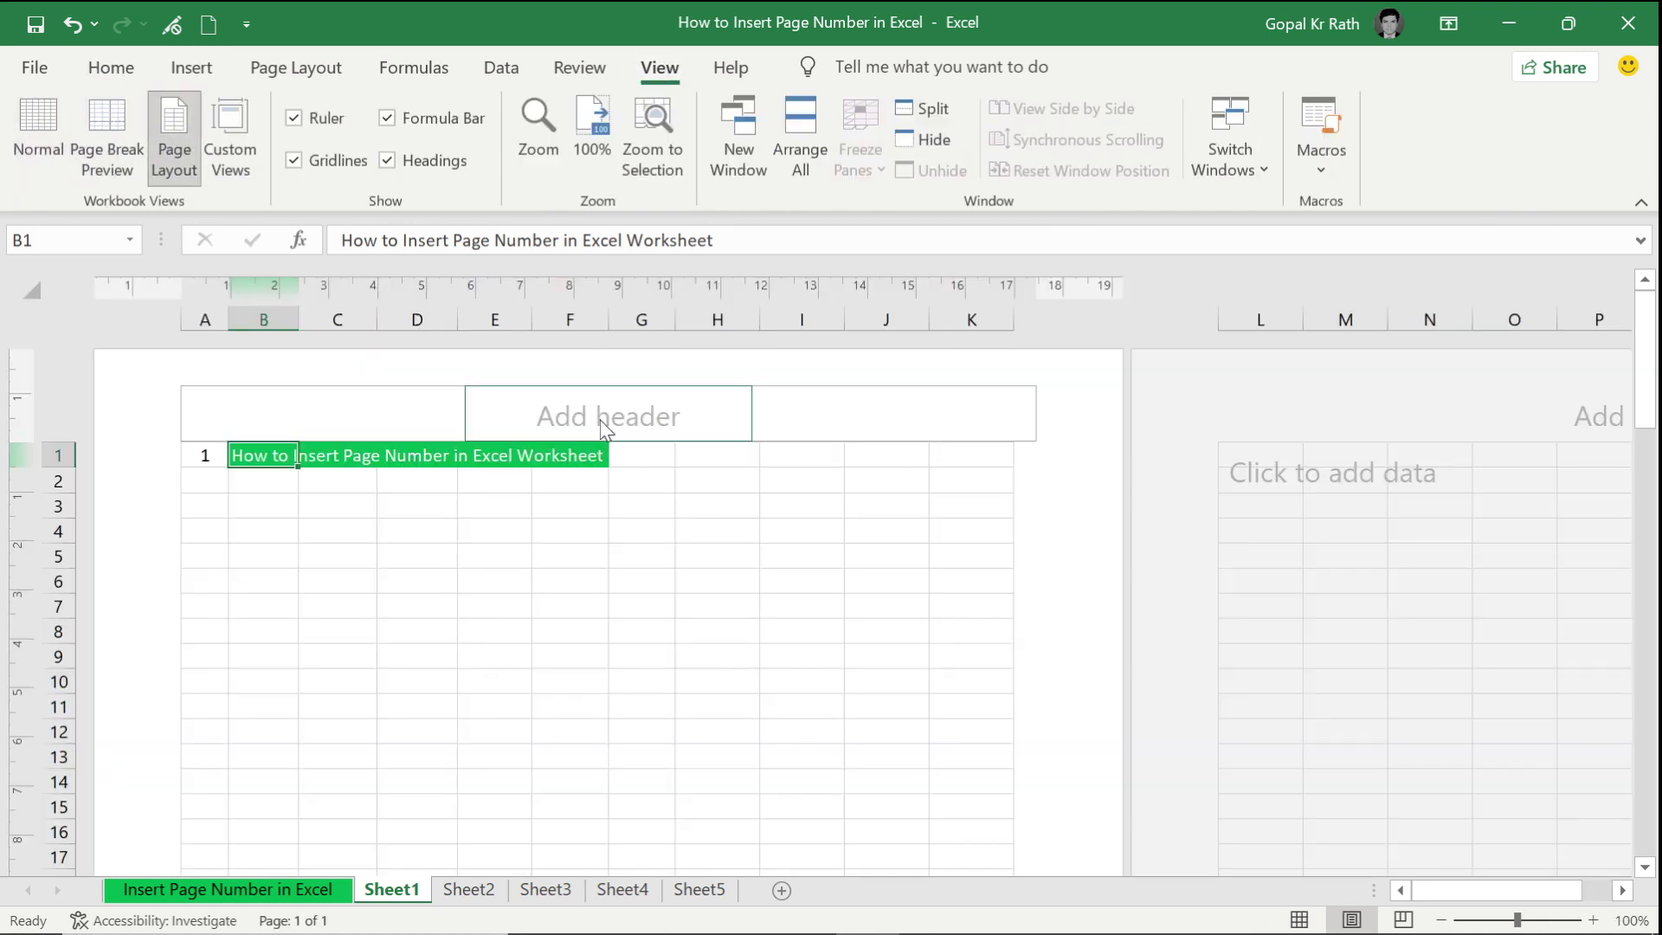
pyautogui.click(606, 426)
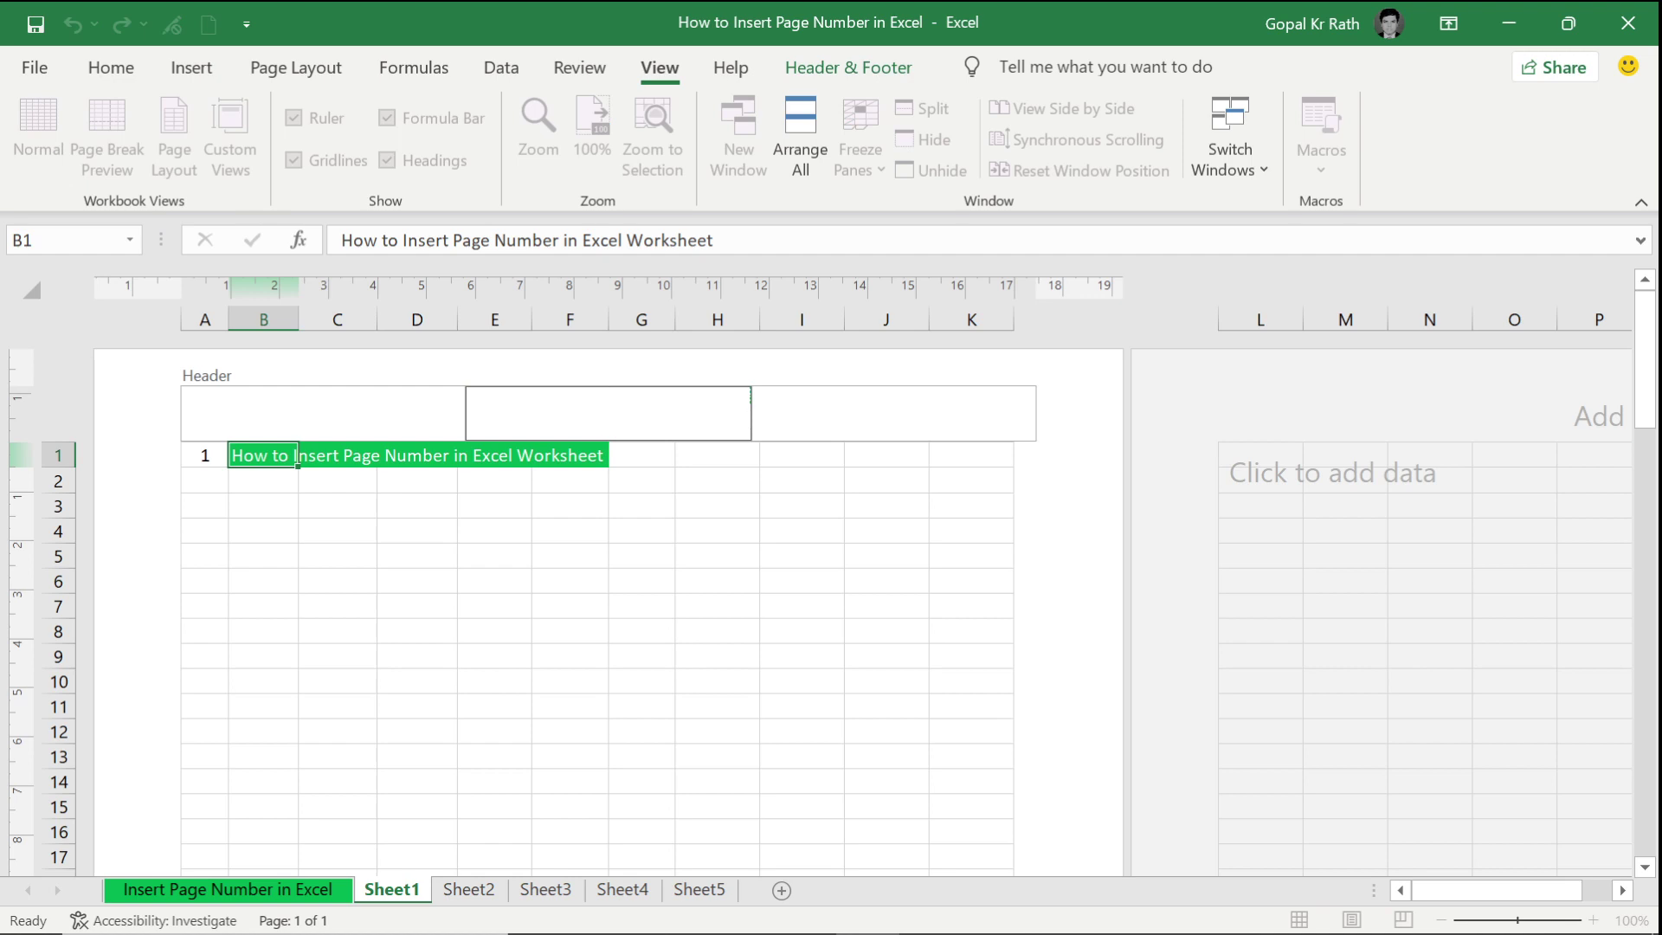
pyautogui.click(805, 69)
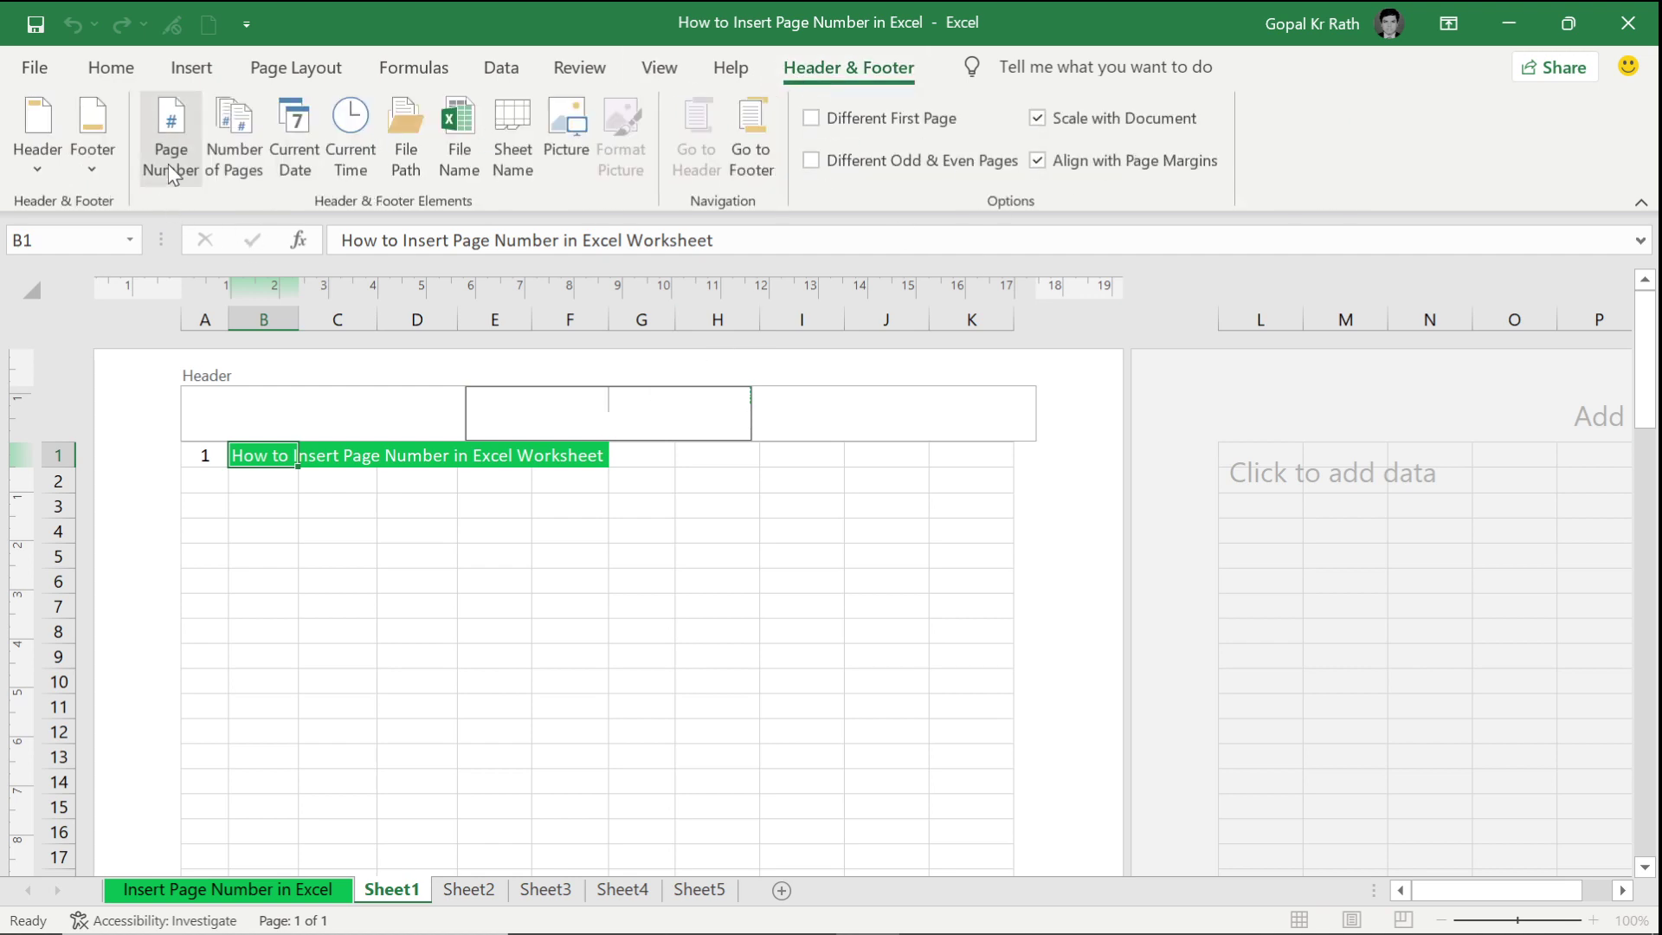
pyautogui.click(168, 164)
pyautogui.click(519, 582)
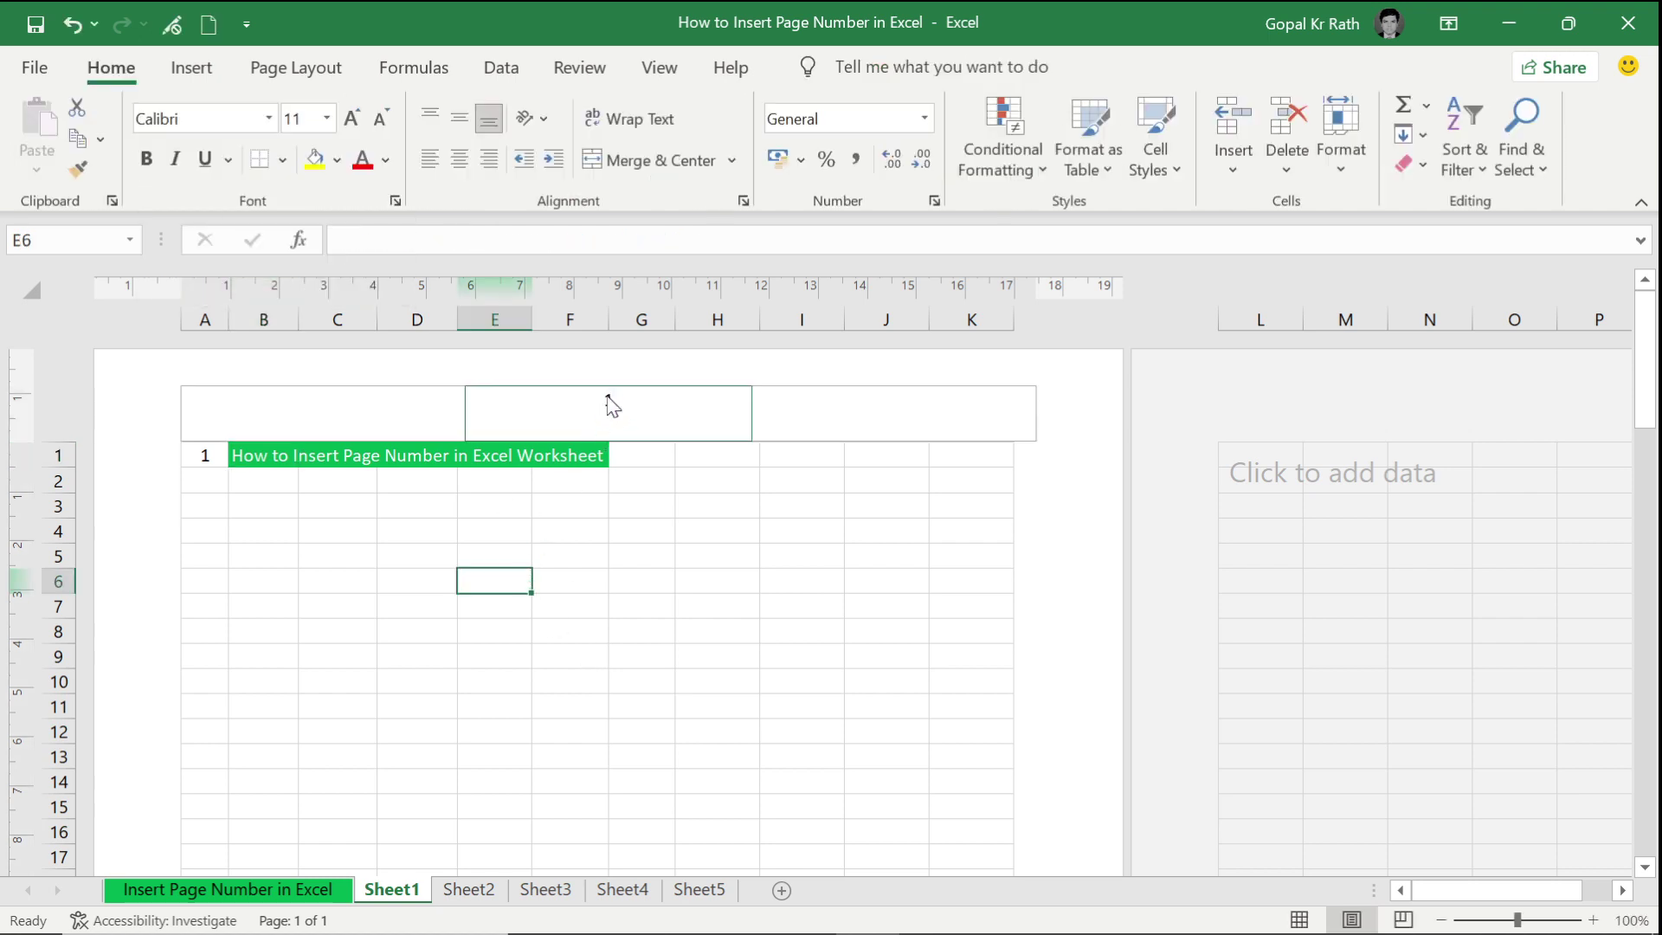
pyautogui.click(282, 503)
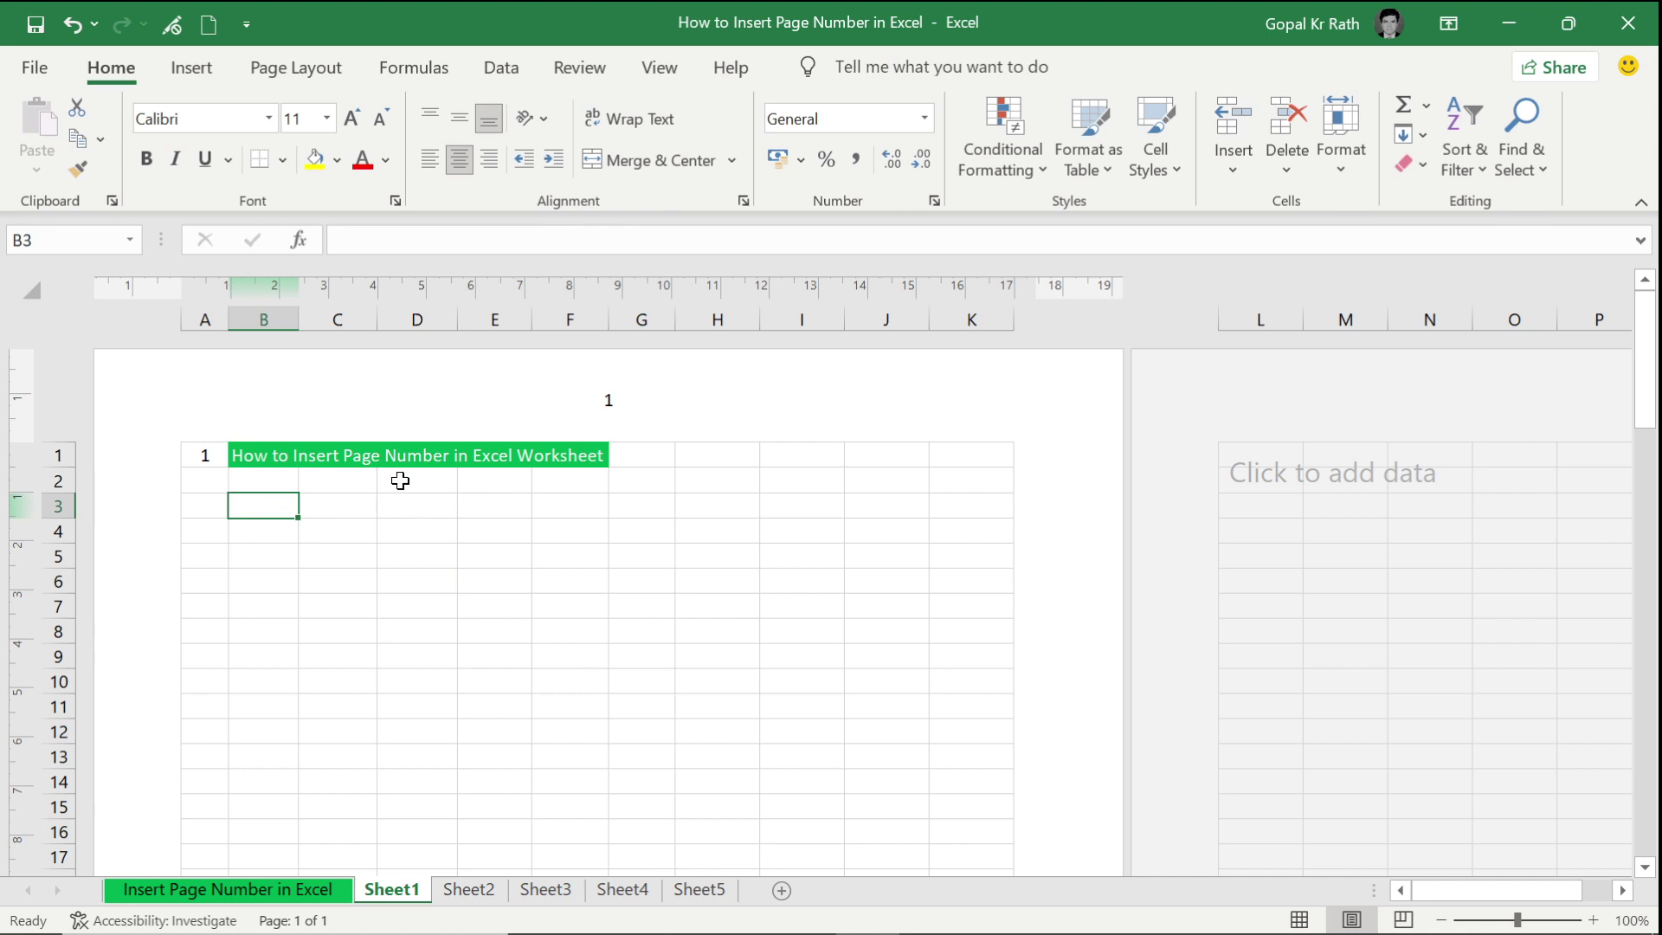
pyautogui.click(640, 400)
pyautogui.press('Delete')
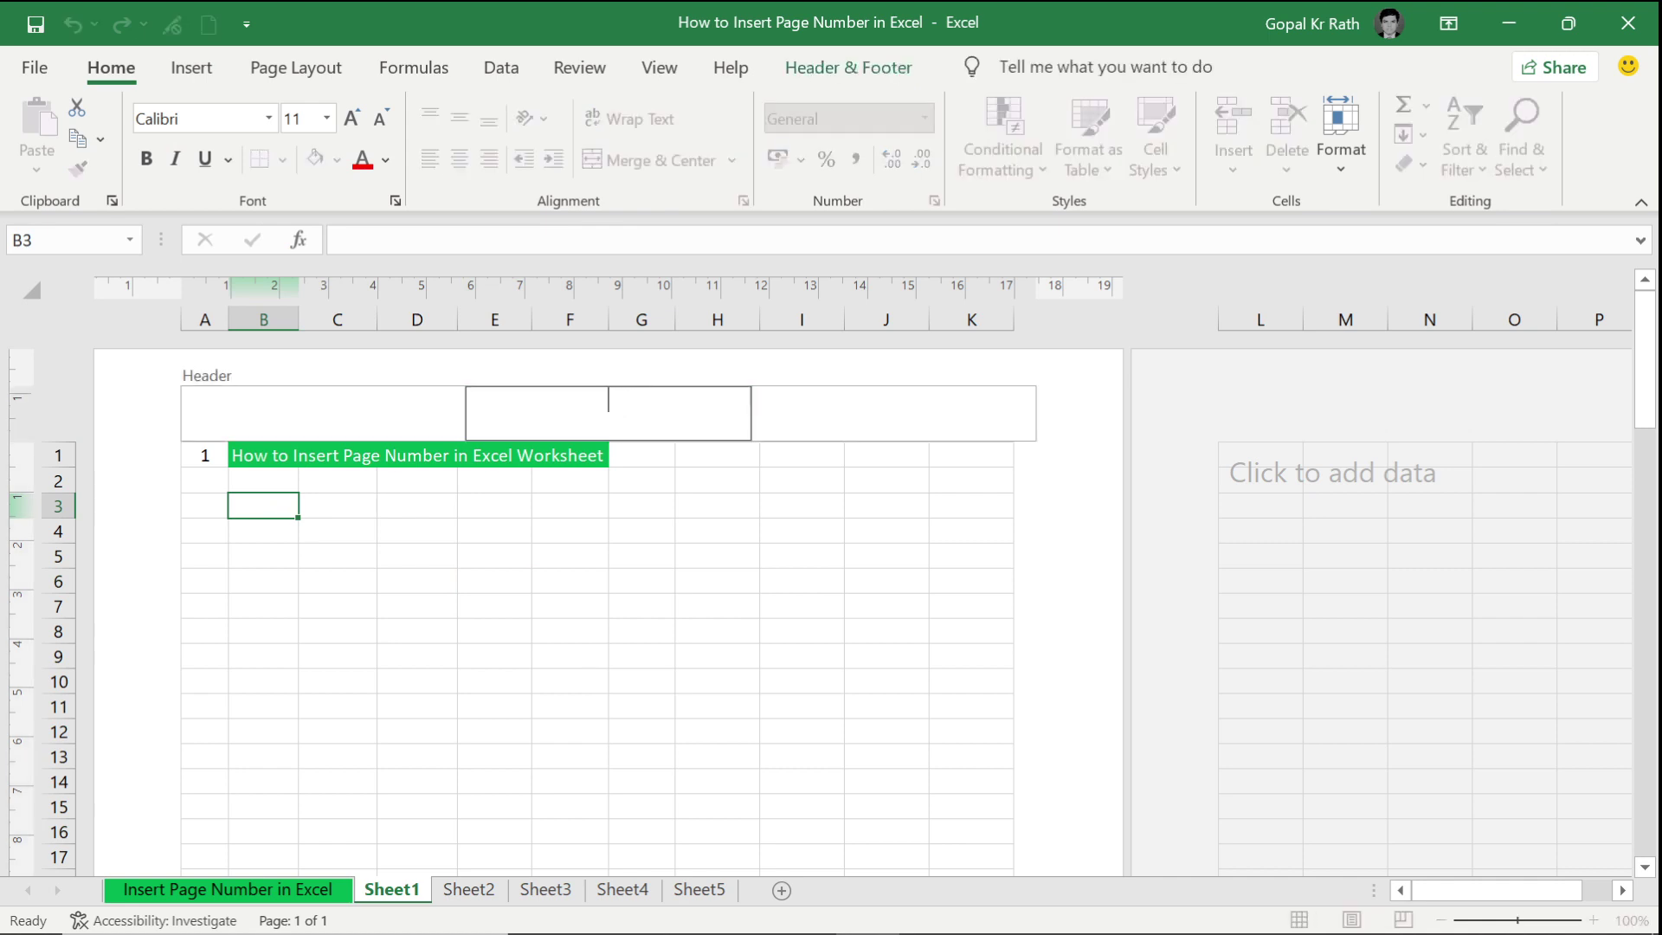
pyautogui.click(323, 559)
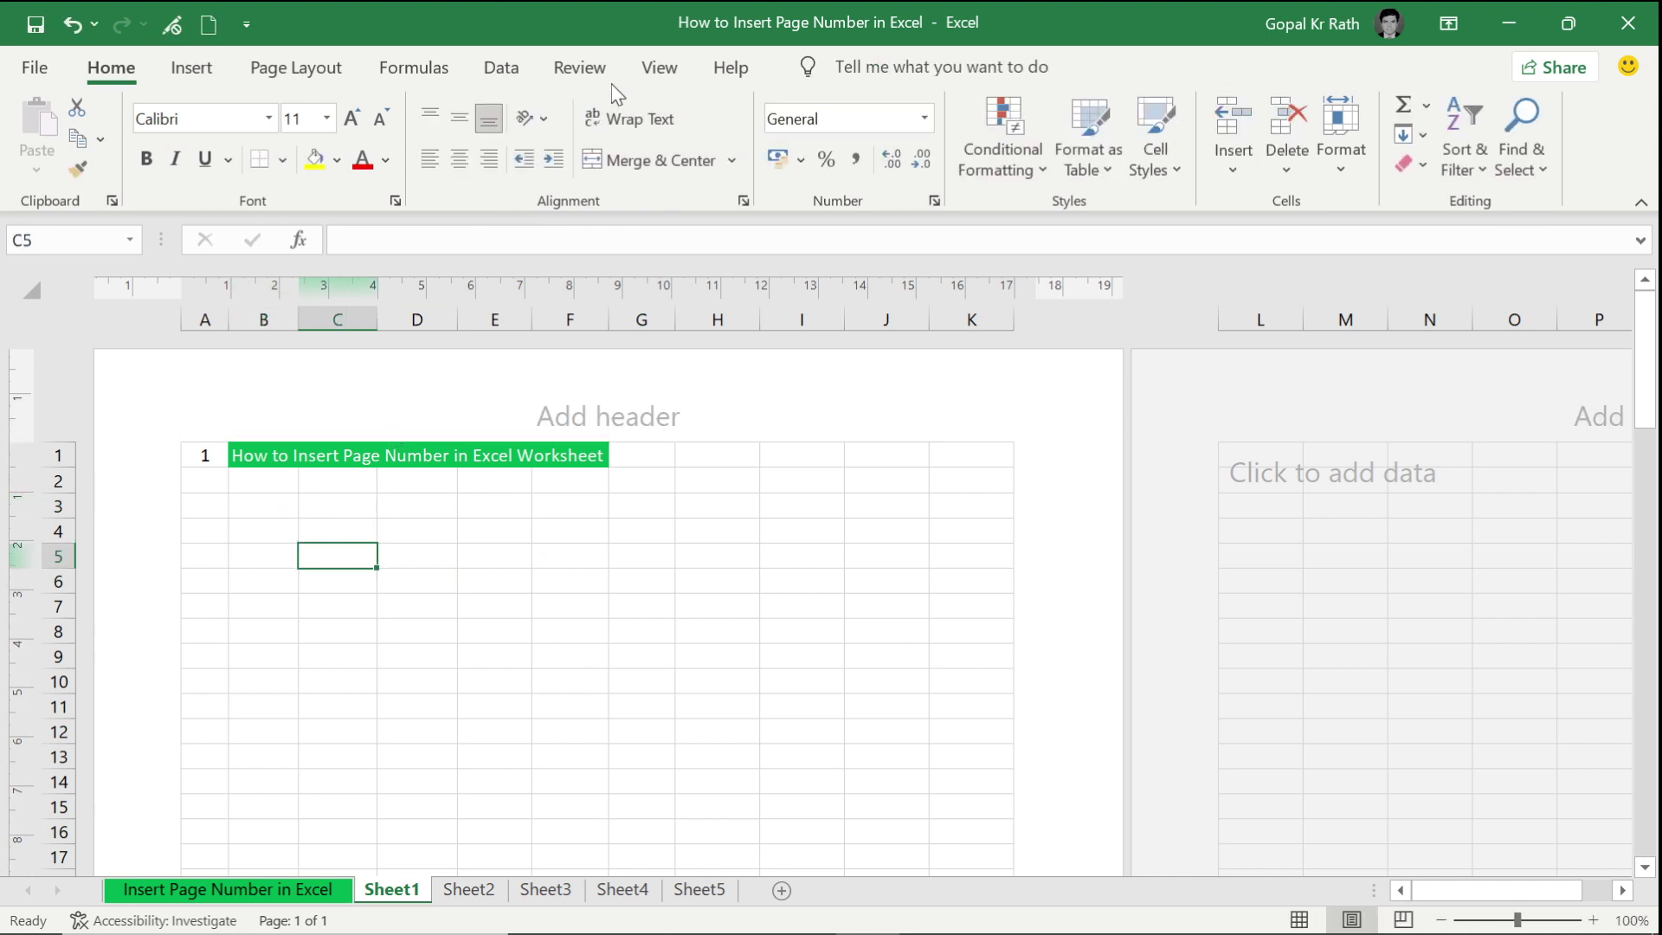
# Step: Return to Normal view, select B1, and add the &[Pages] page-count code to Sheet1's centre header
pyautogui.click(660, 70)
pyautogui.click(56, 142)
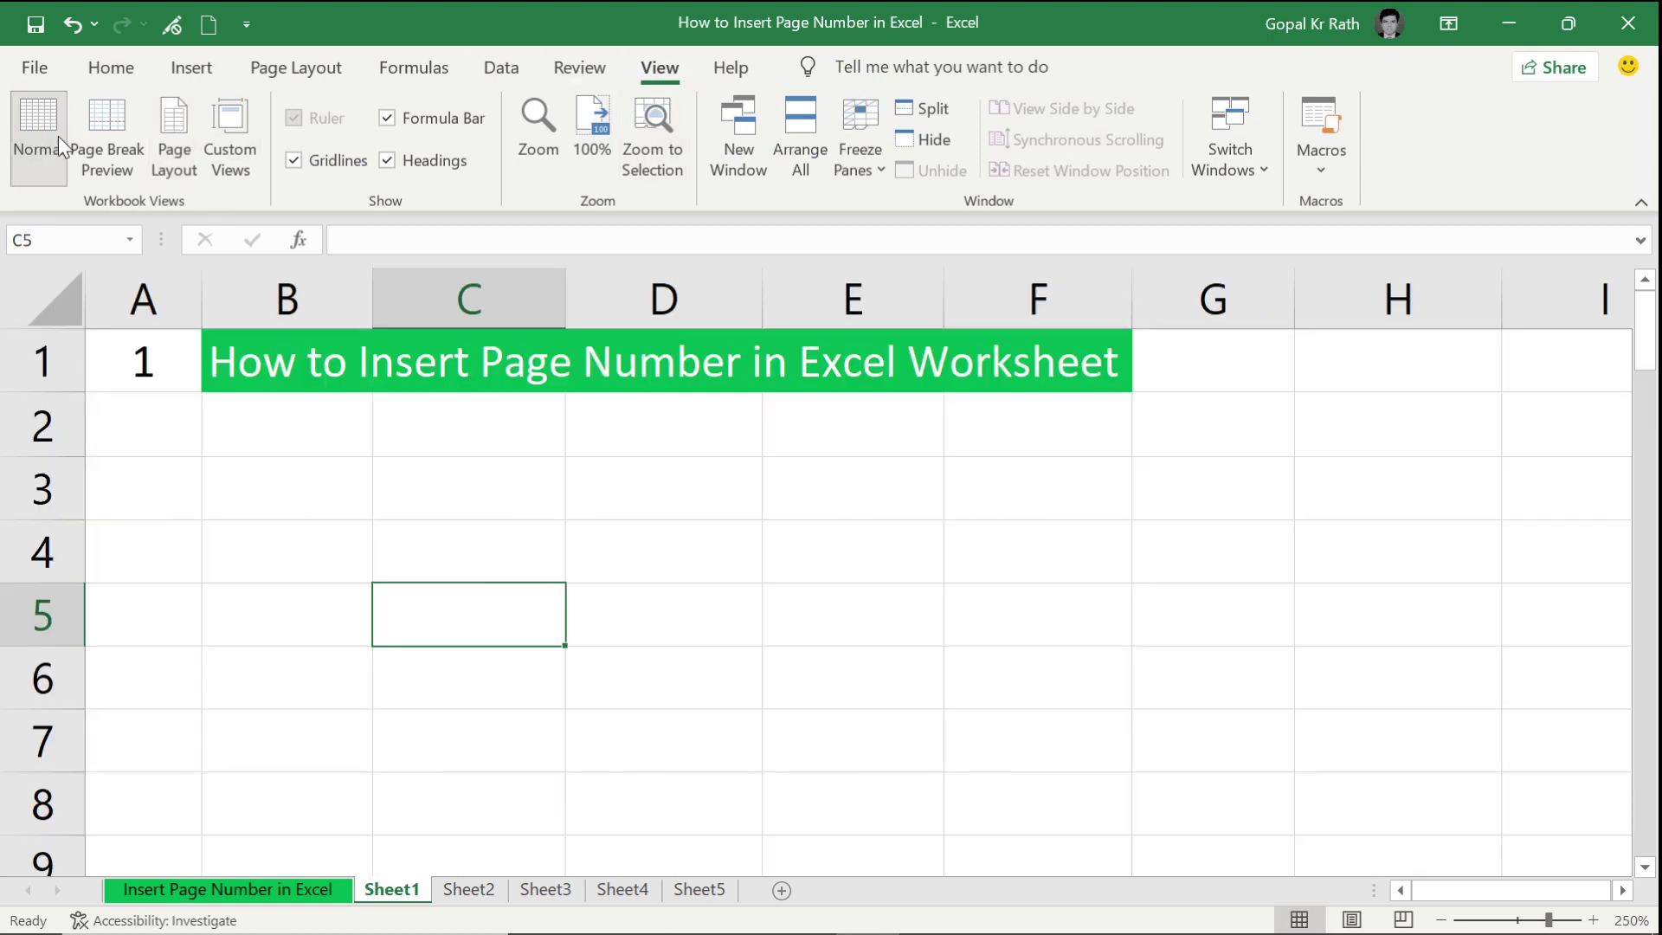
pyautogui.click(252, 374)
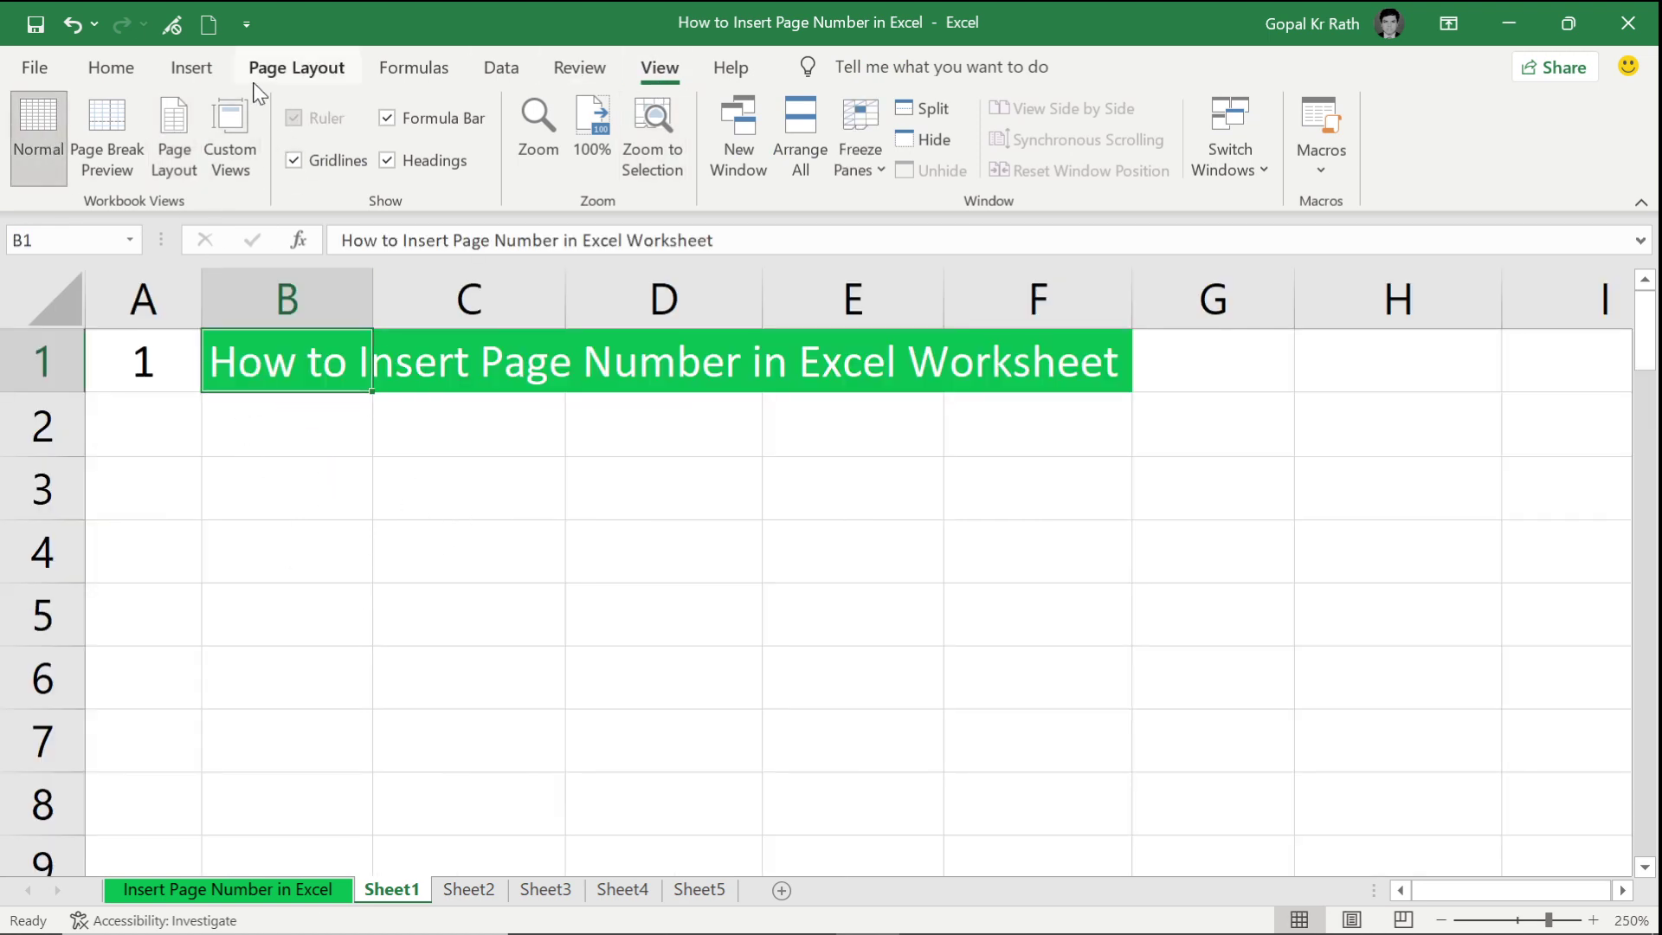
pyautogui.click(192, 70)
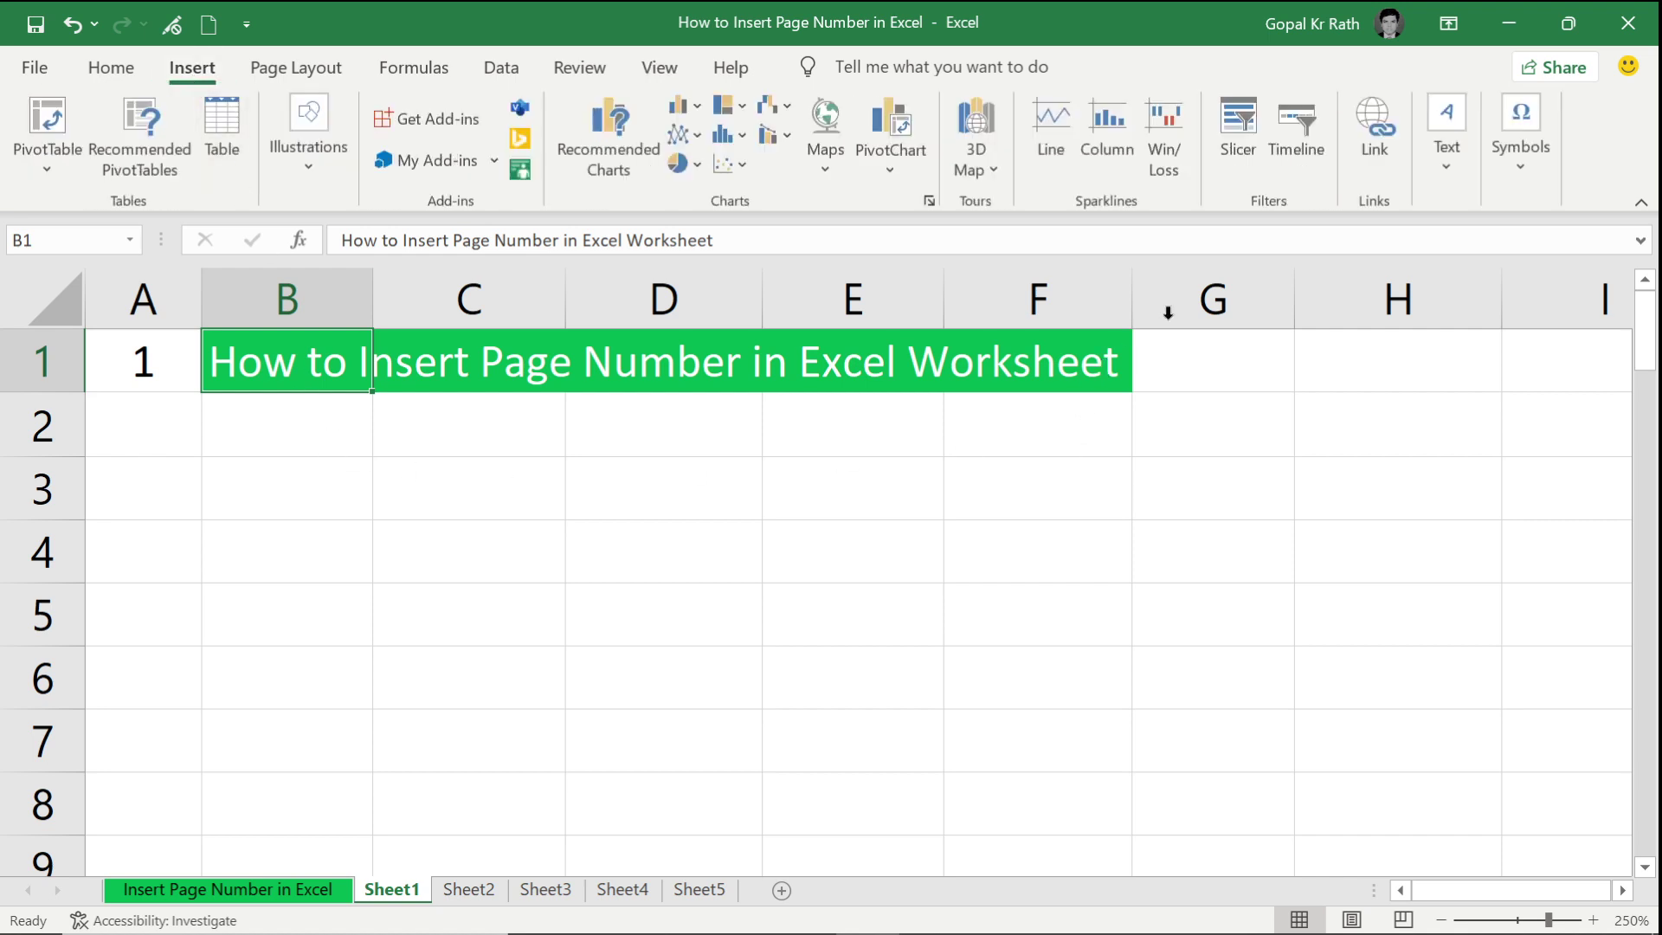
pyautogui.click(1435, 173)
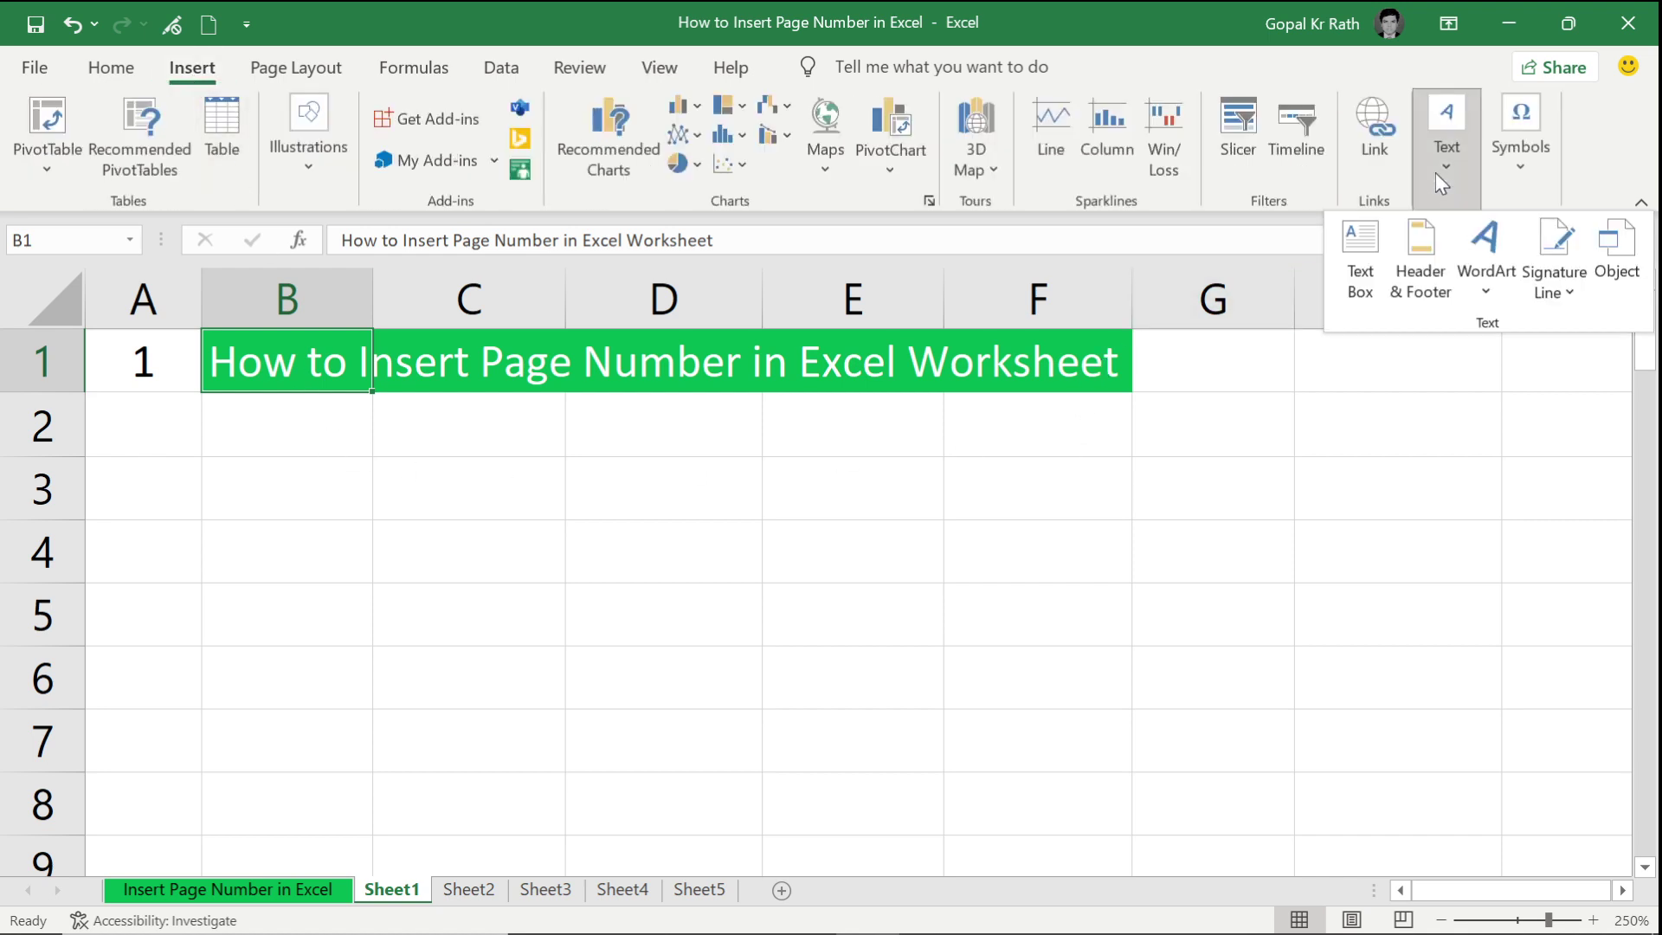
pyautogui.click(1422, 274)
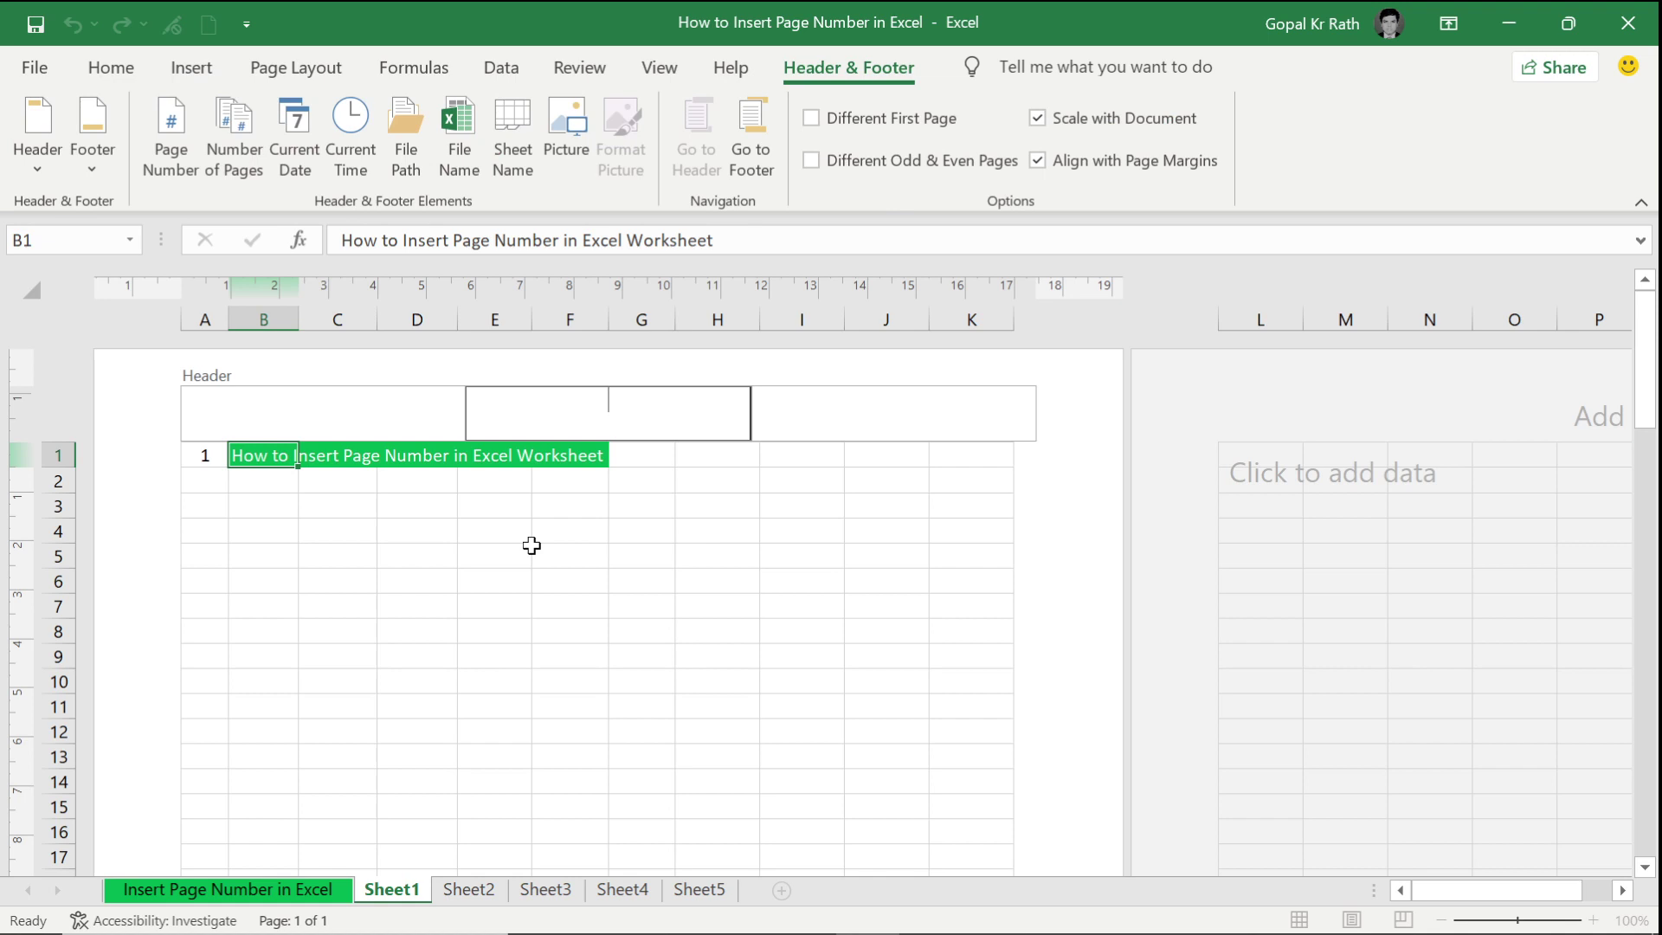
pyautogui.click(235, 151)
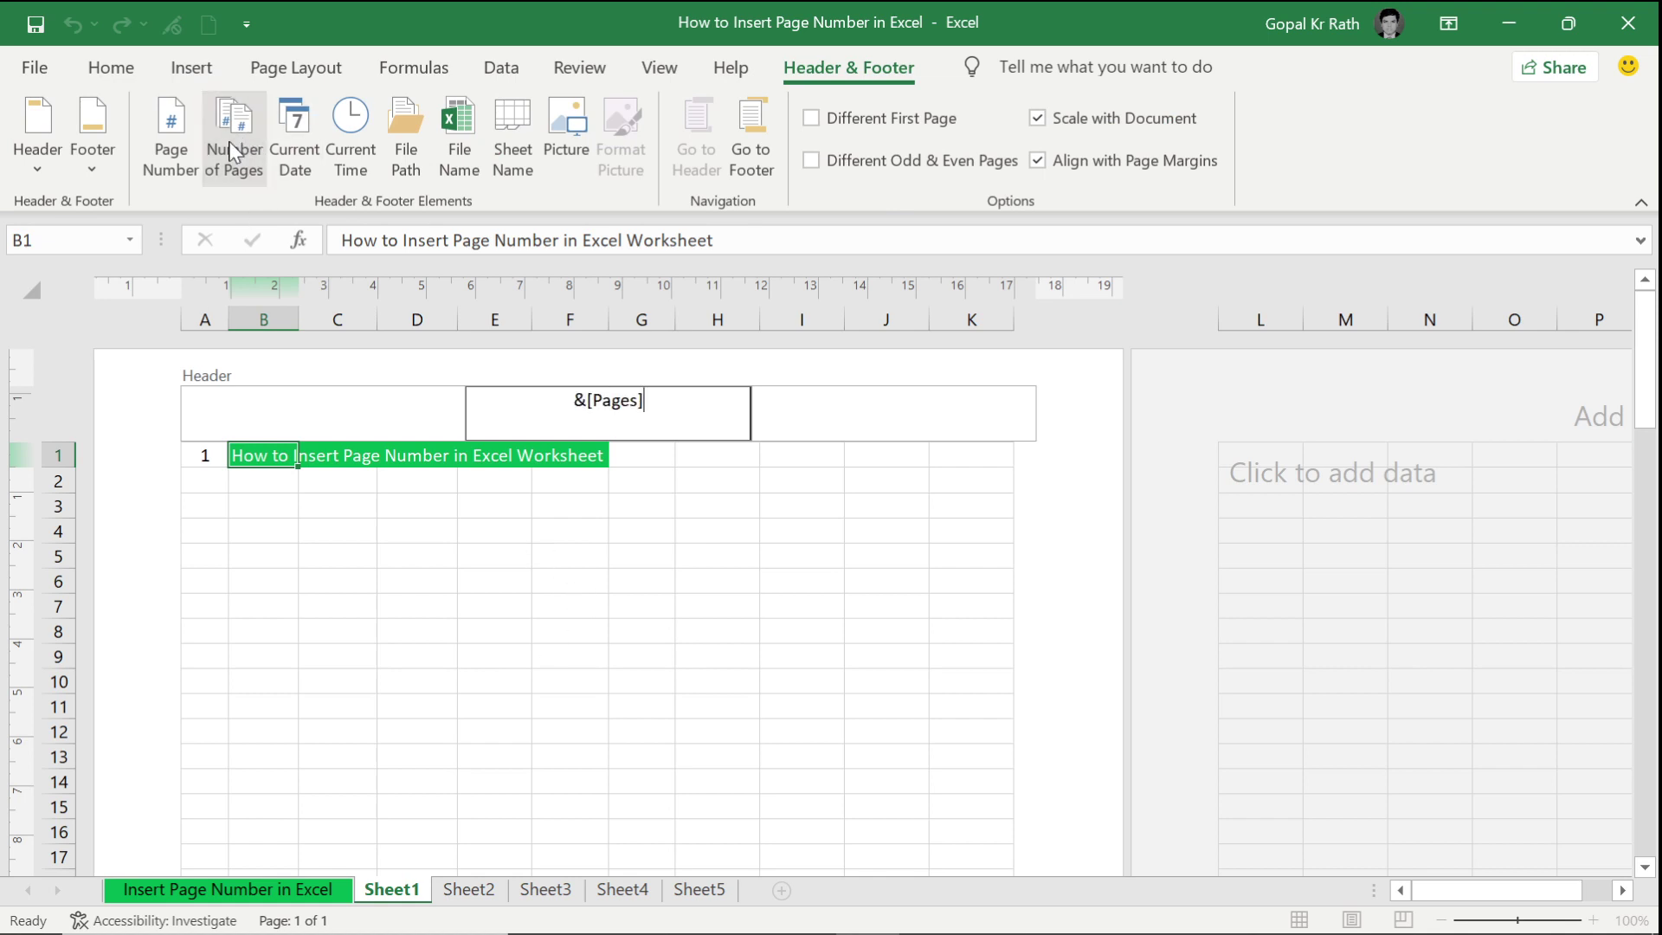
# Step: Apply the 'Page 1 of ?' header preset so Sheet1's centre header reads Page 1 of 1
pyautogui.click(645, 532)
pyautogui.scroll(-5, 606, 606)
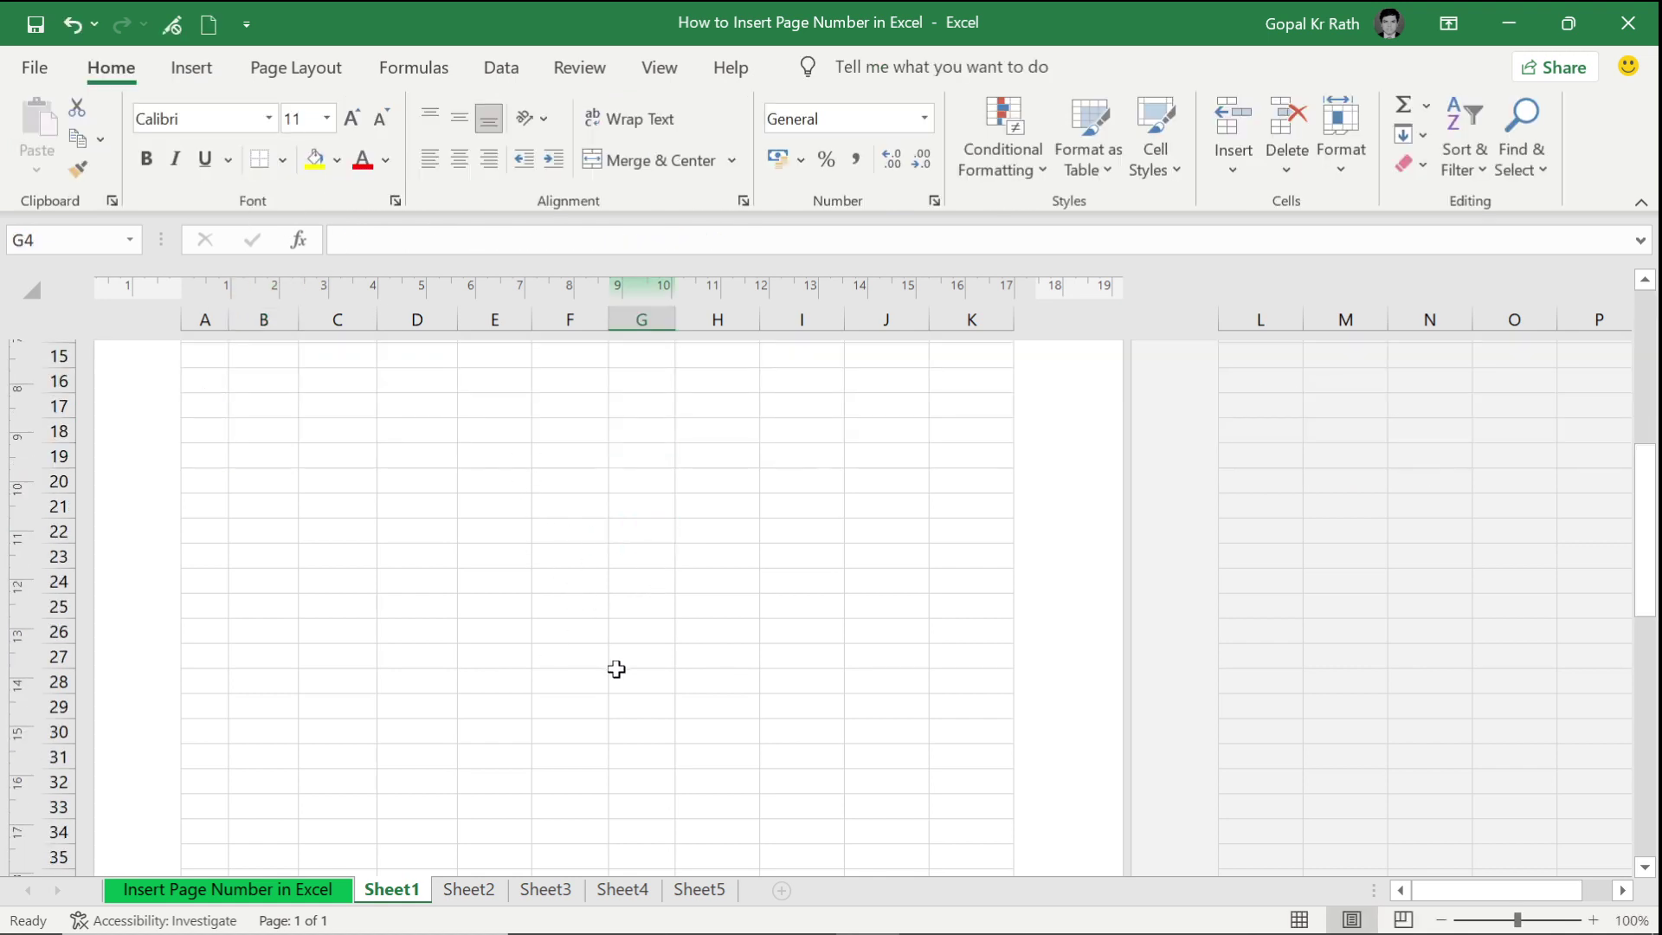
pyautogui.scroll(5, 597, 641)
pyautogui.click(564, 429)
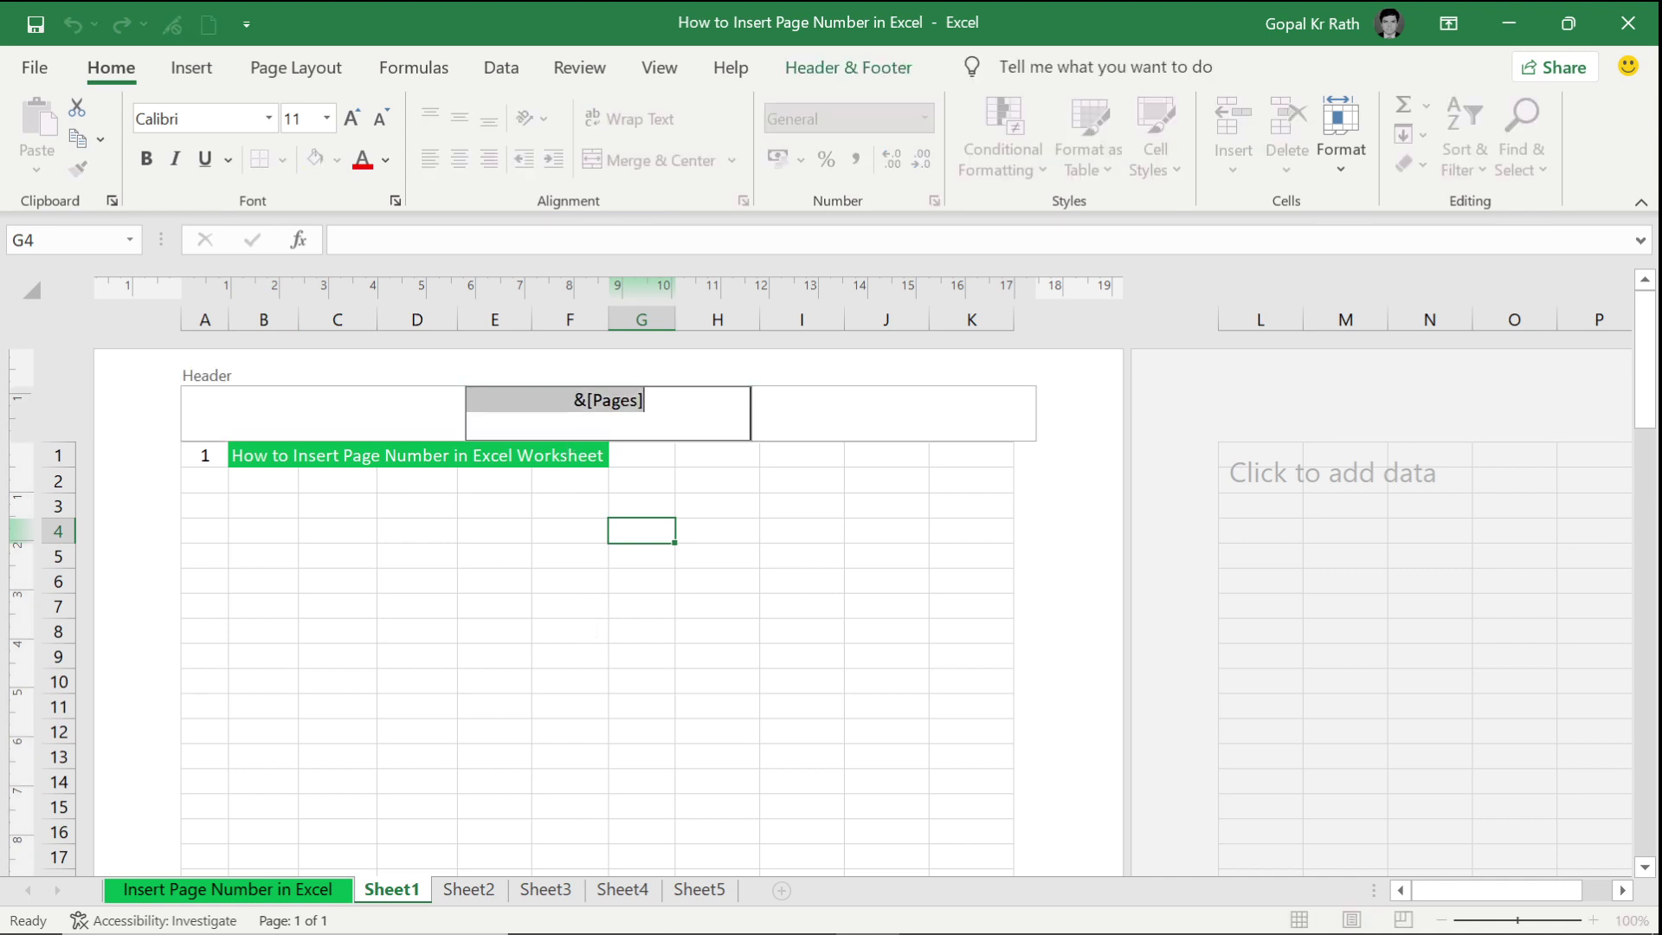
pyautogui.click(822, 67)
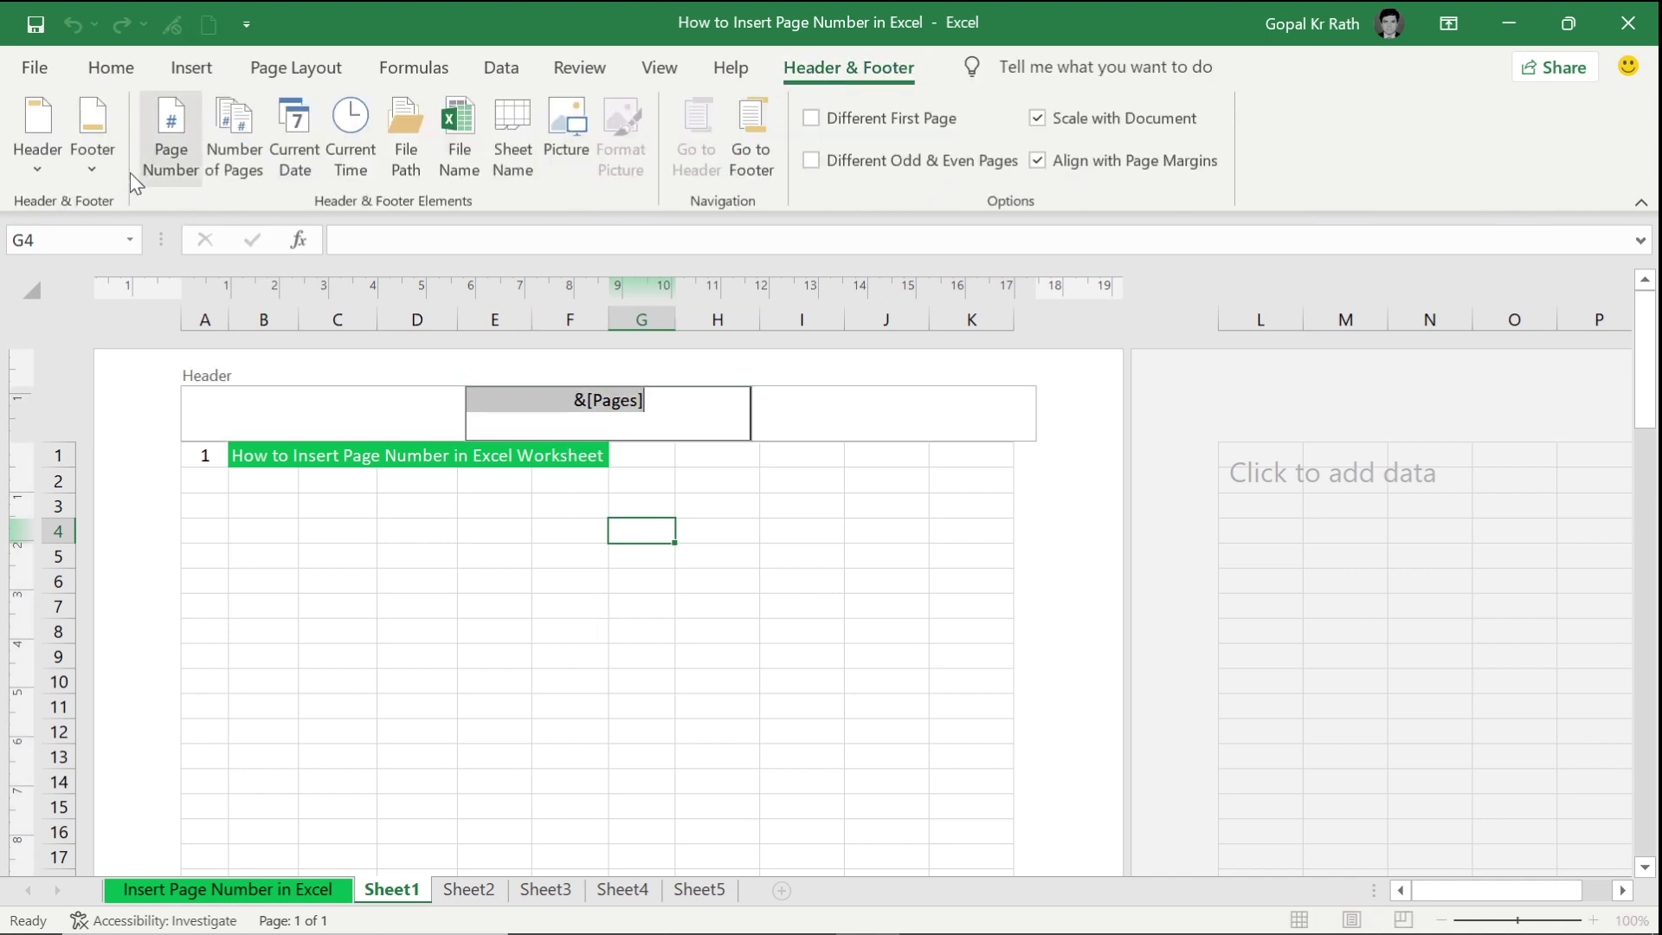
pyautogui.click(40, 171)
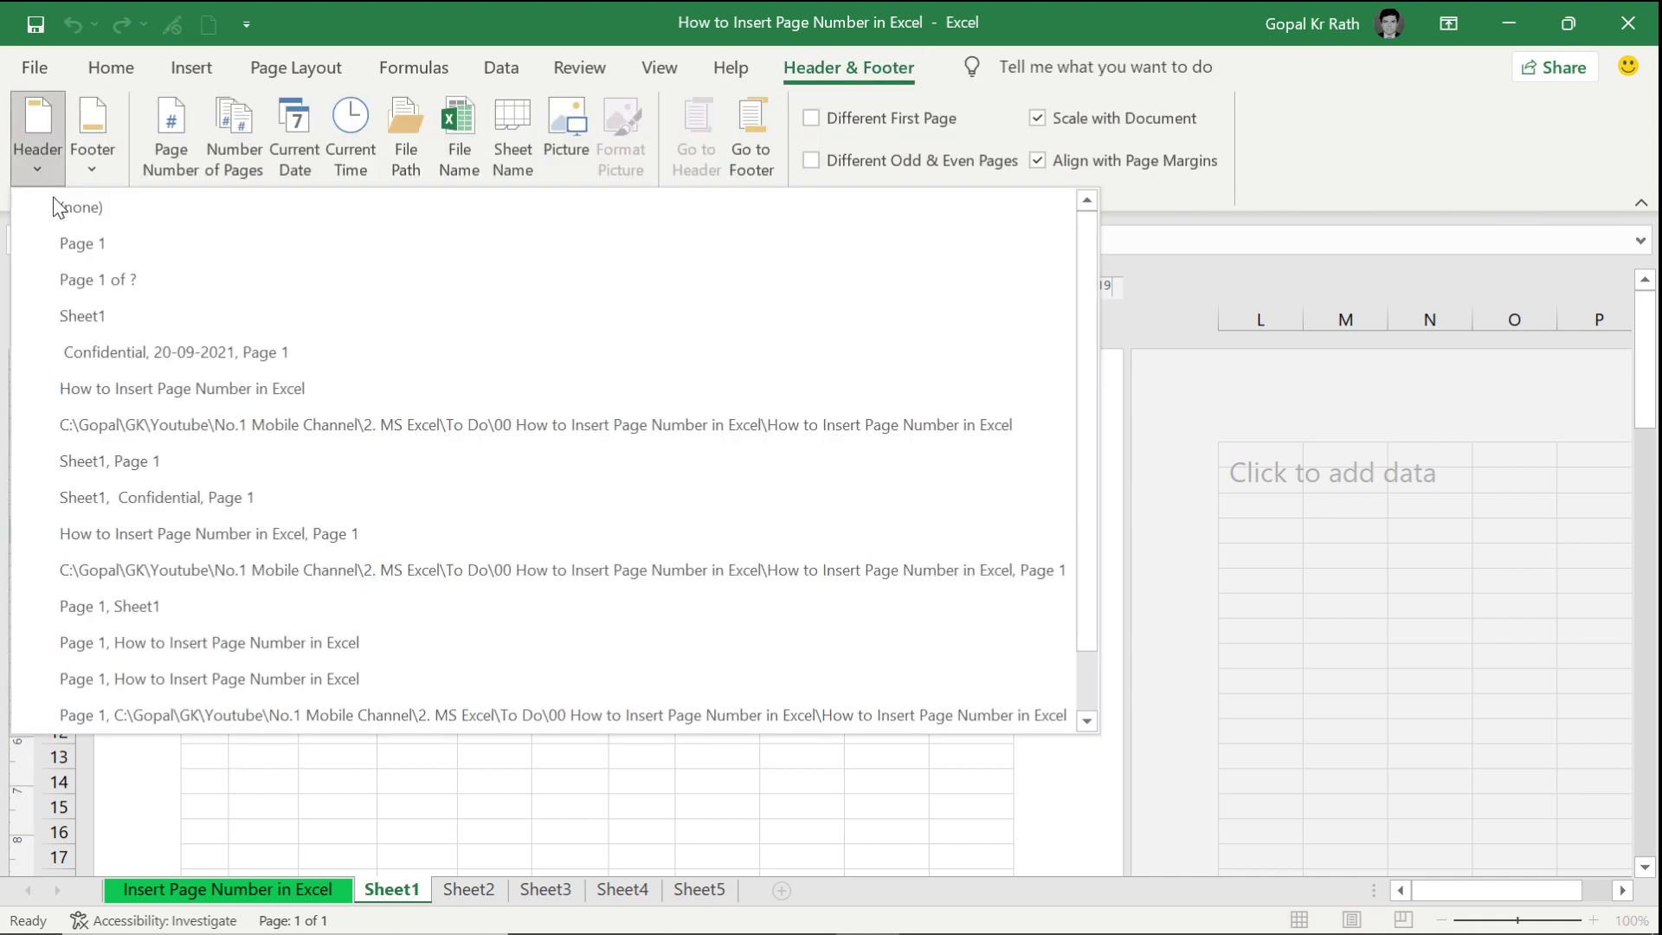
pyautogui.click(93, 287)
pyautogui.click(464, 538)
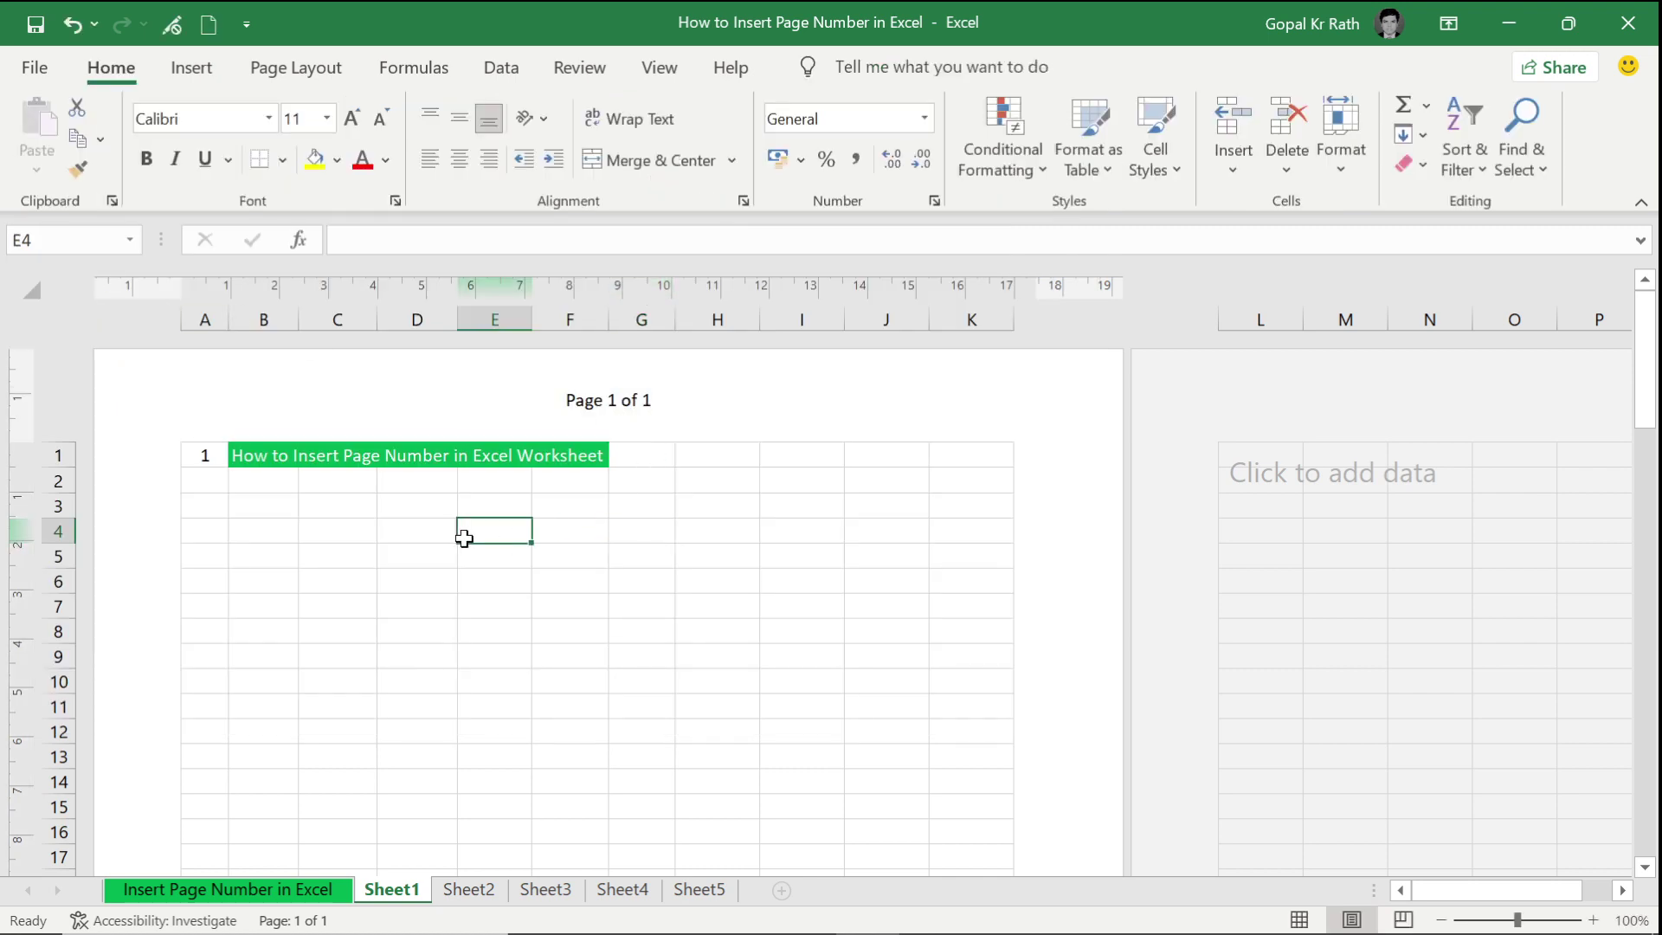
# Step: Enter 2 in cell D55 to add a second page whose header reads Page 2 of 2
pyautogui.scroll(-15, 642, 616)
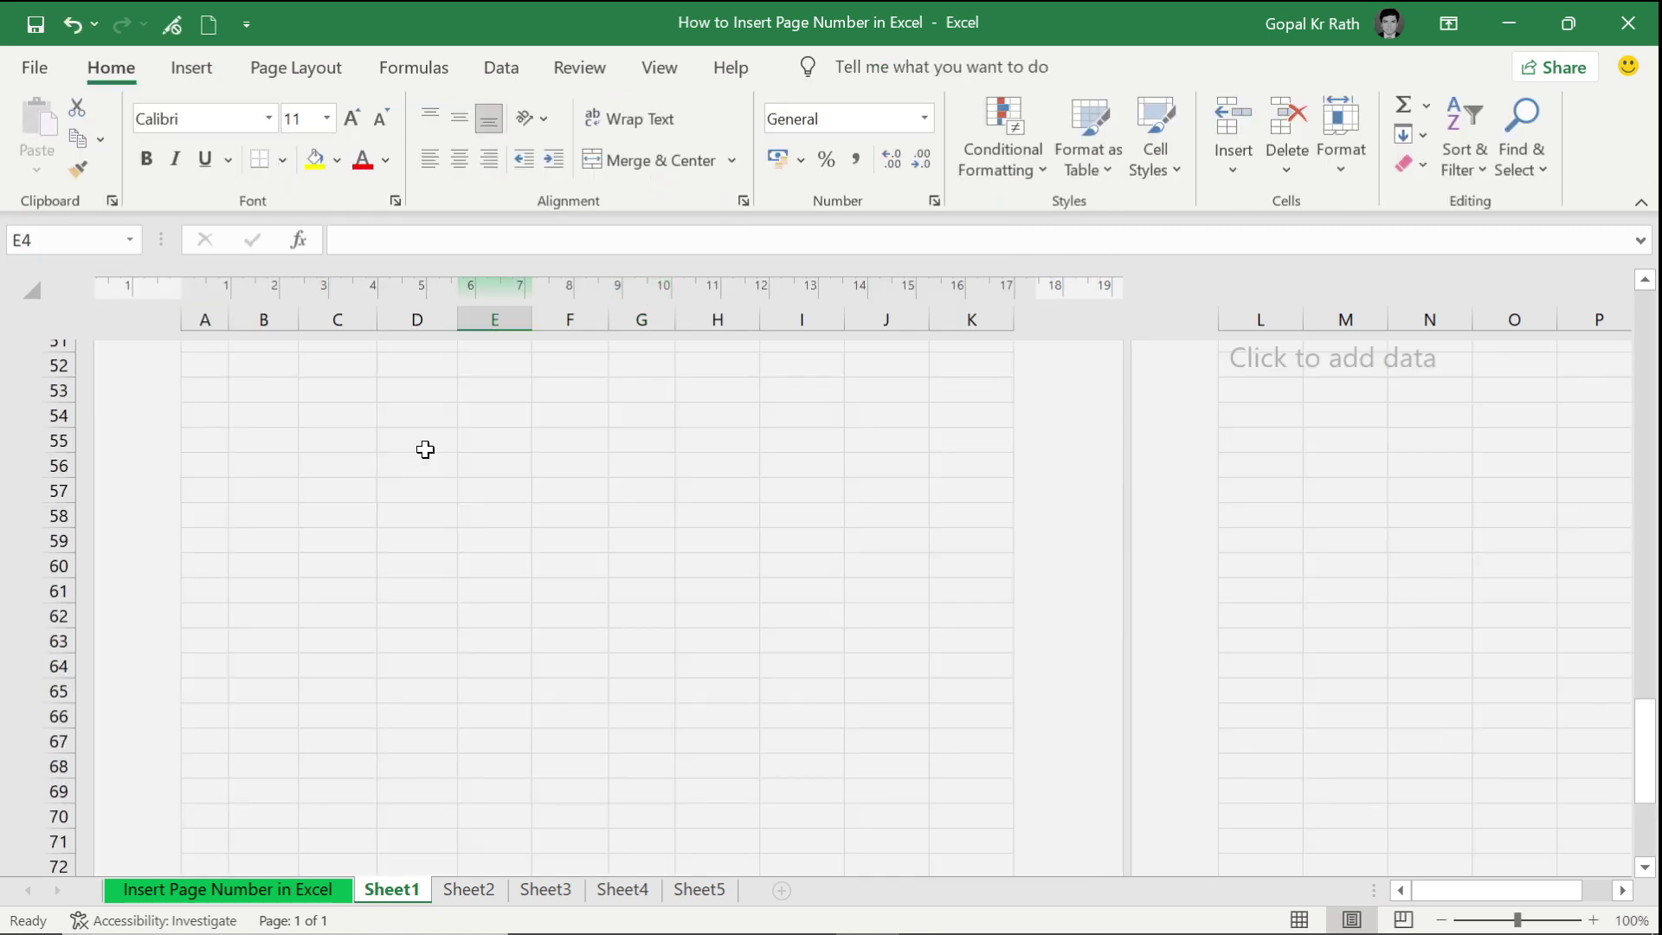
pyautogui.click(423, 439)
pyautogui.write('2')
pyautogui.press('Return')
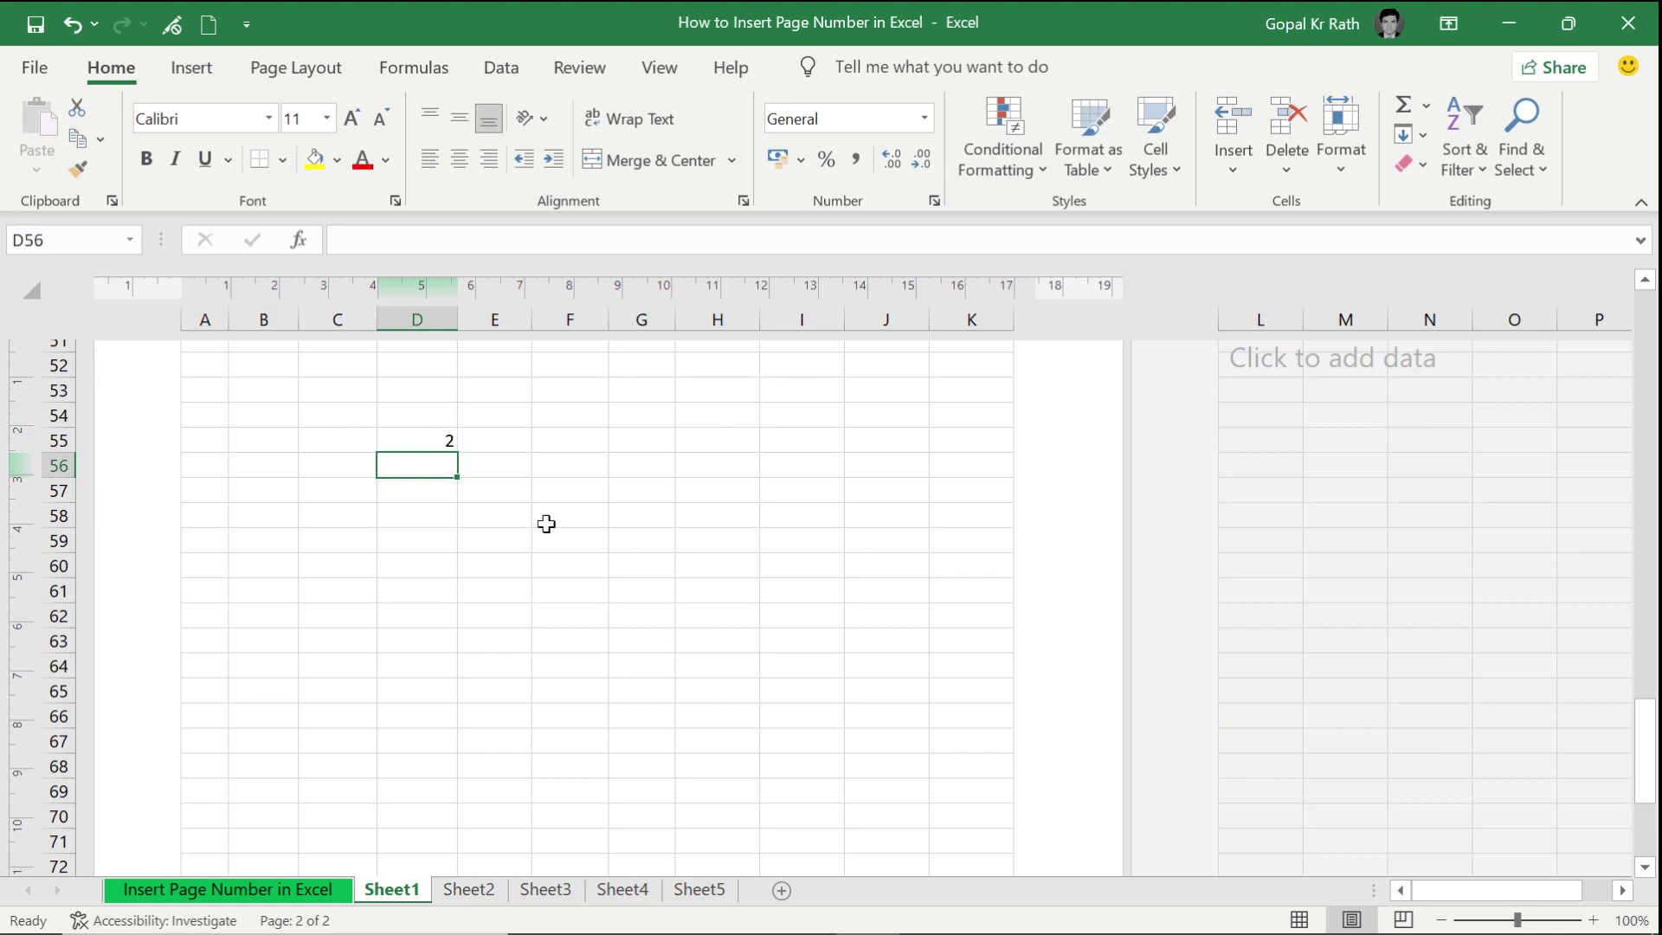
pyautogui.scroll(5, 639, 584)
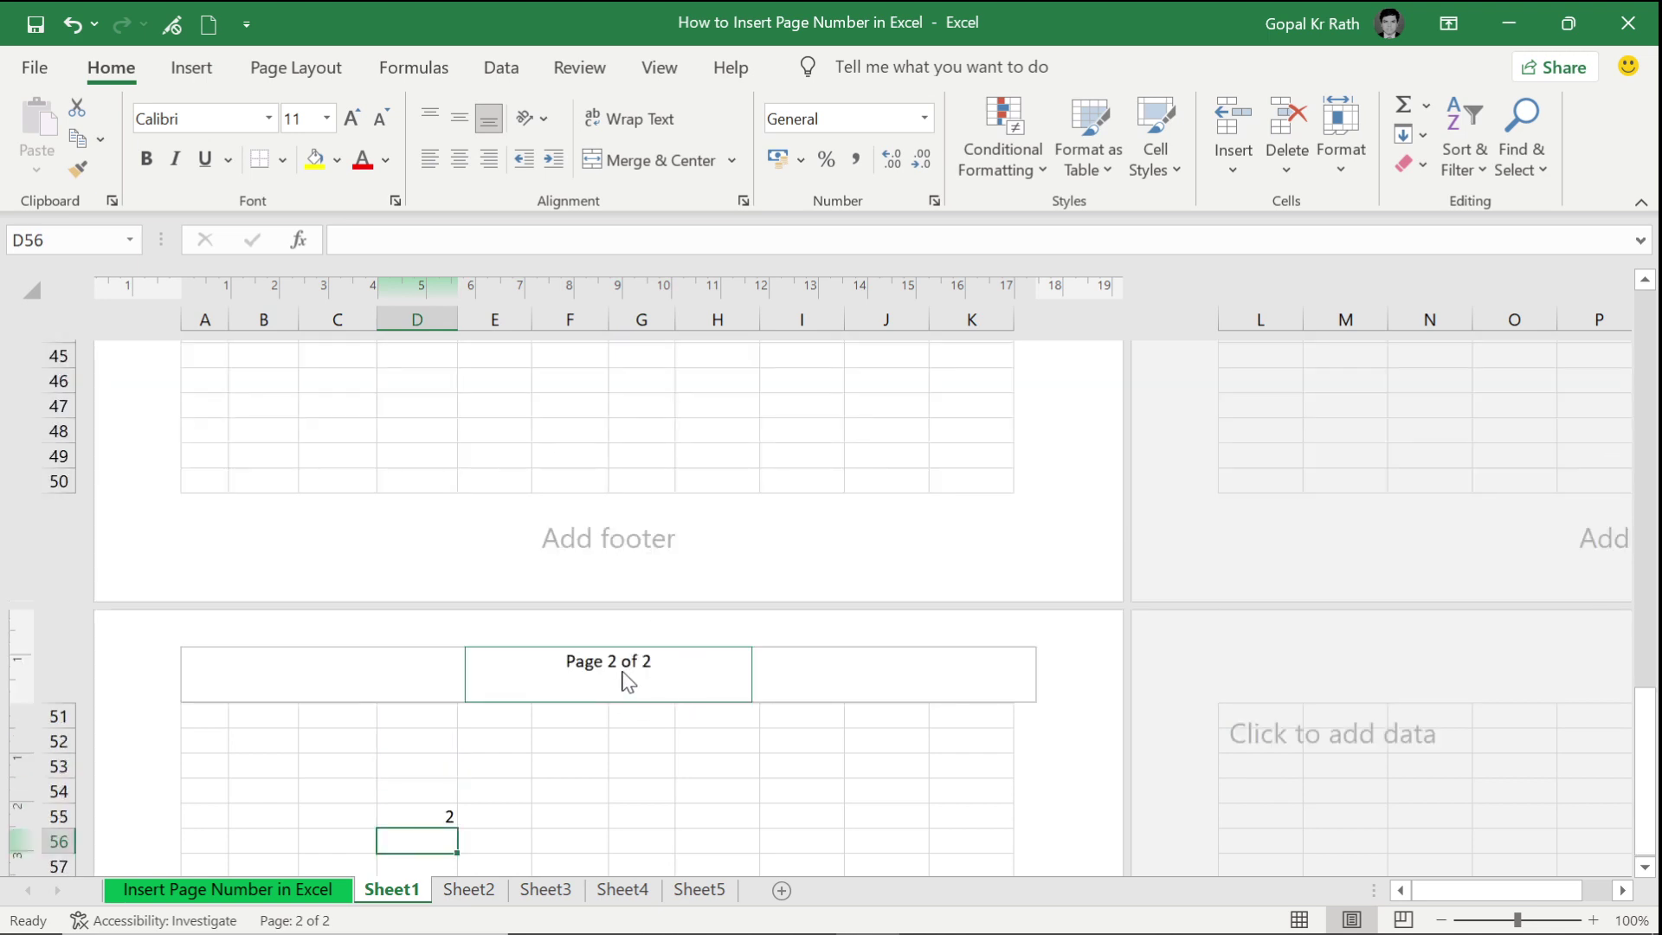
pyautogui.click(653, 582)
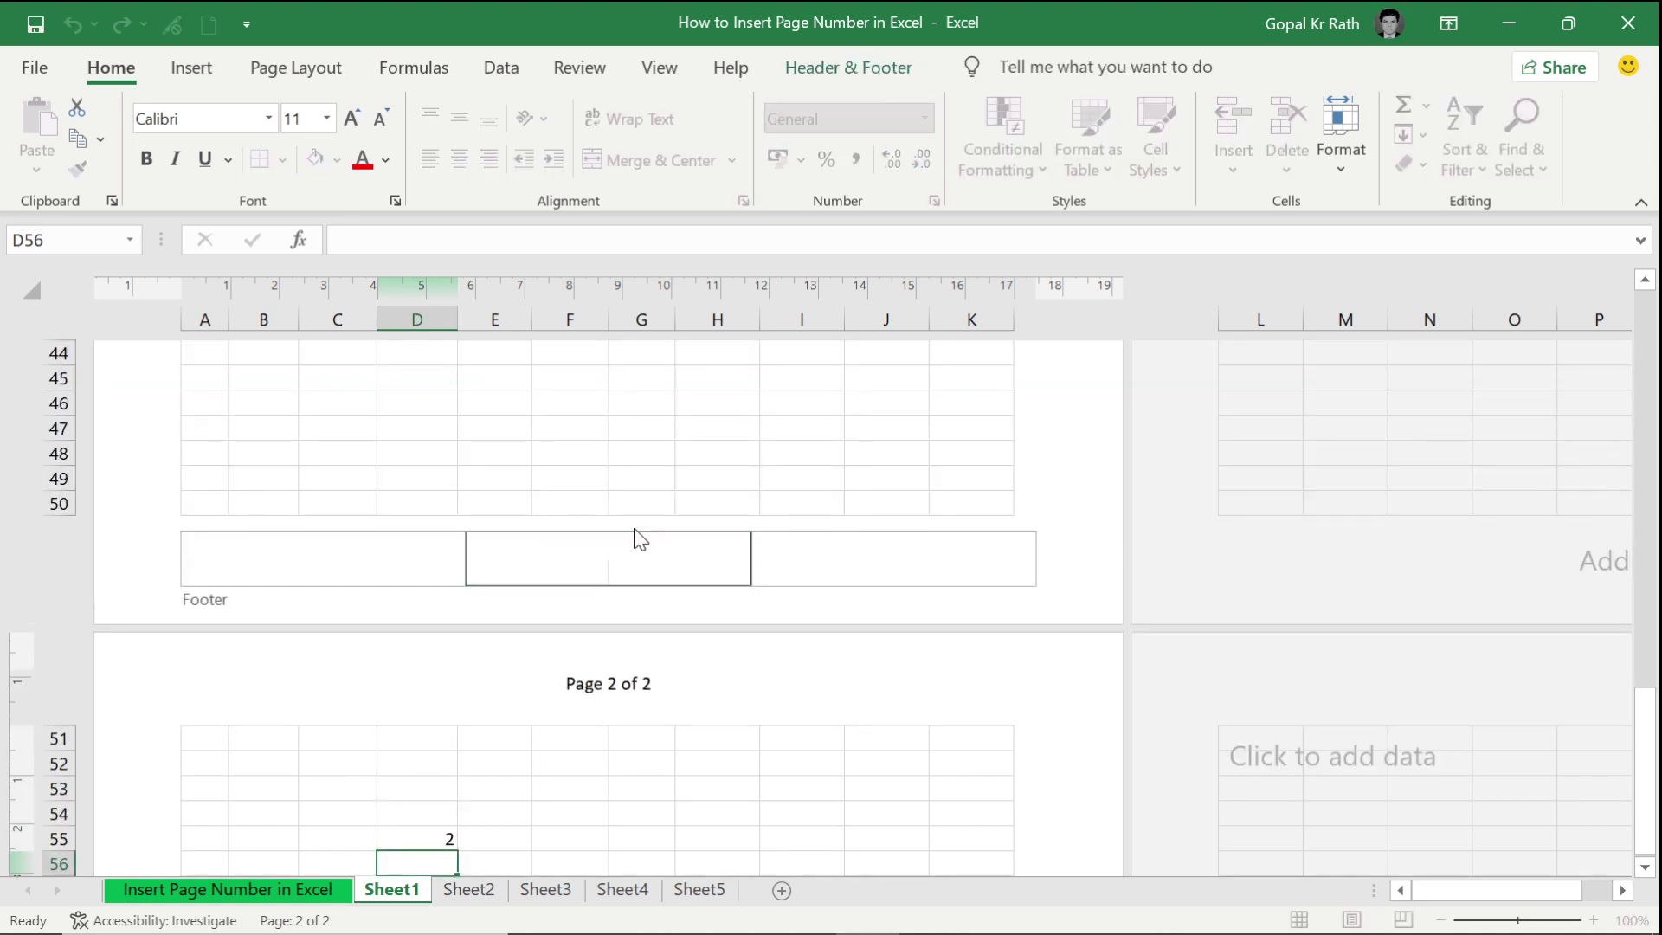
pyautogui.click(320, 419)
pyautogui.click(656, 68)
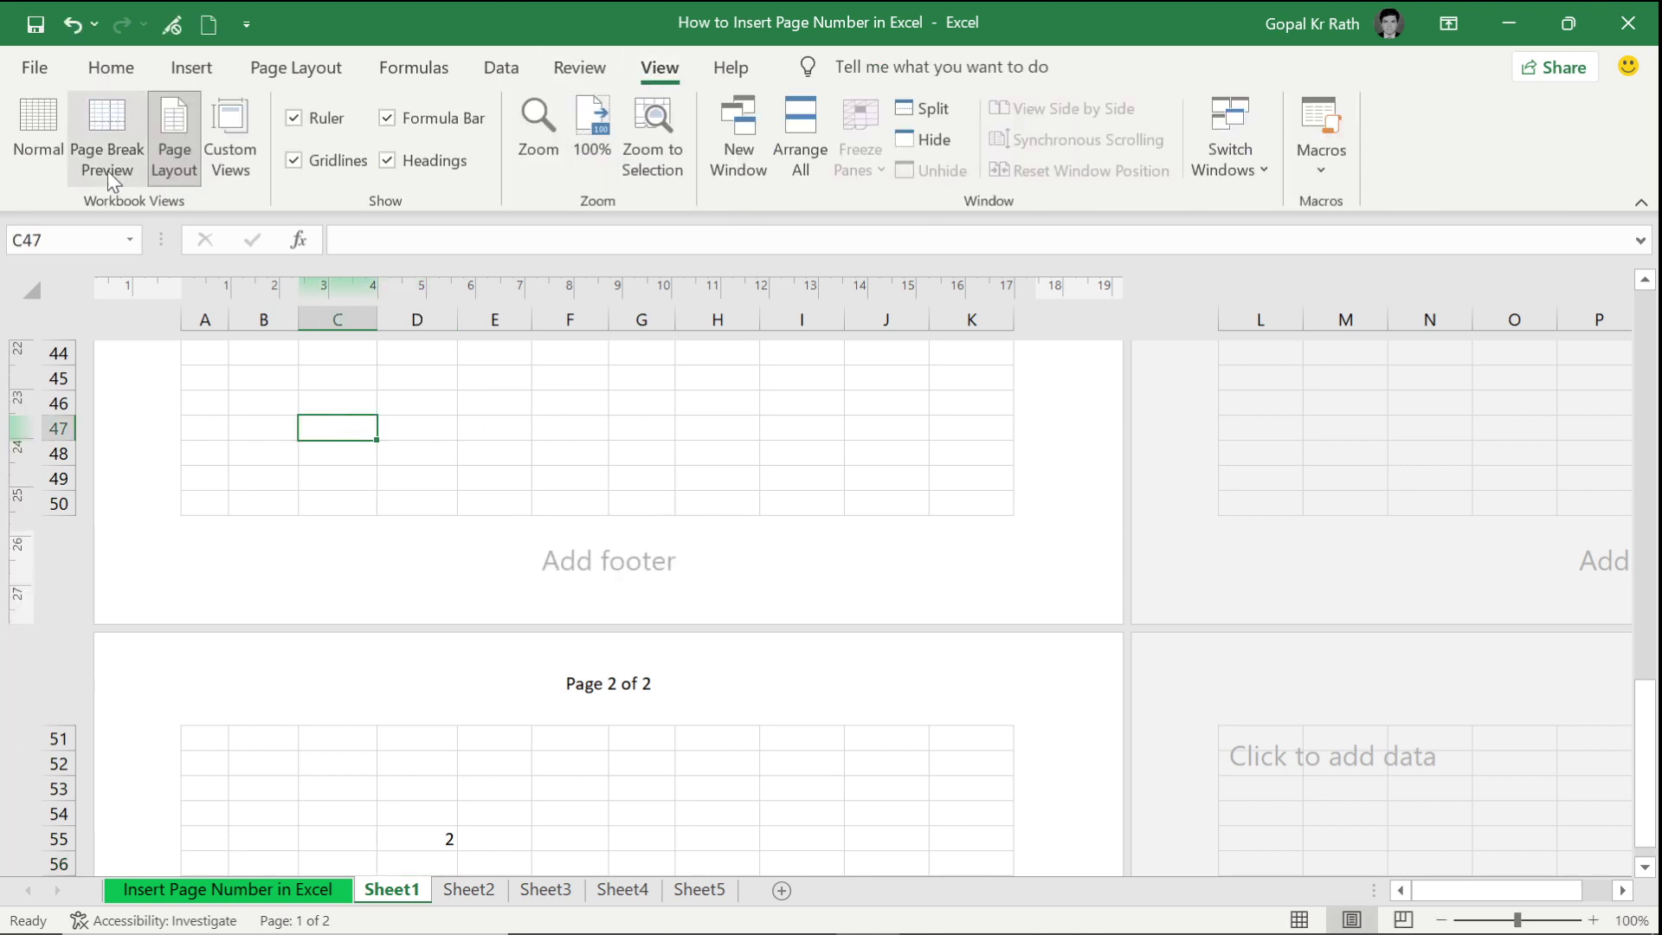
pyautogui.click(35, 126)
pyautogui.hotkey('ctrl', 'Home')
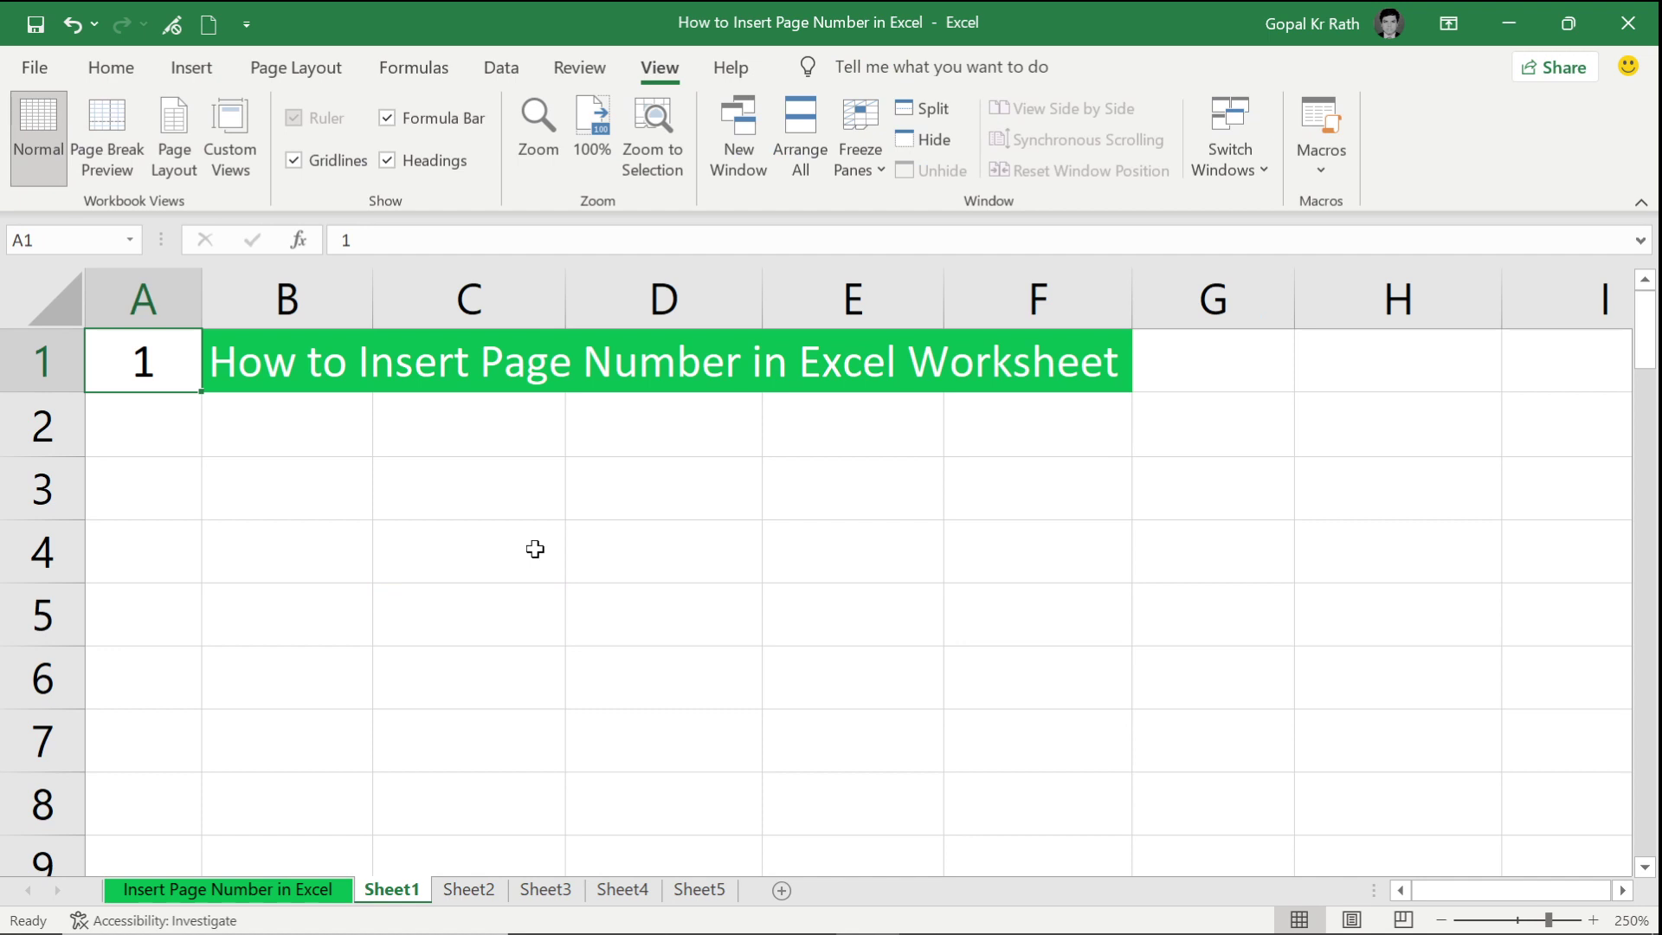
pyautogui.click(294, 442)
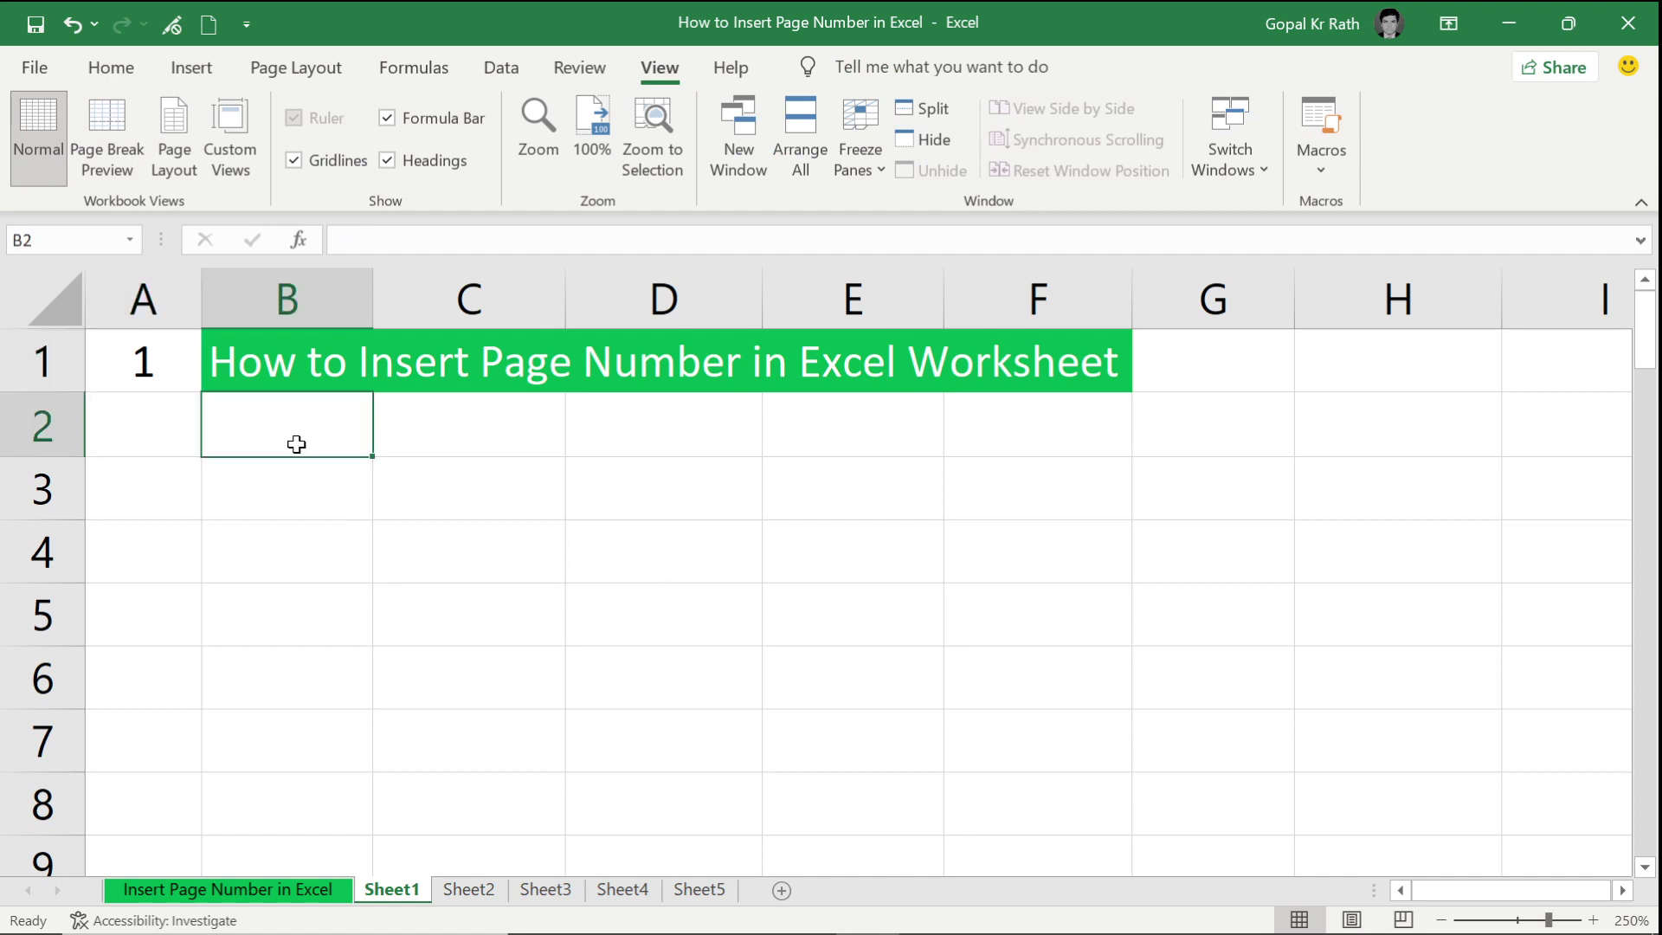
pyautogui.click(300, 69)
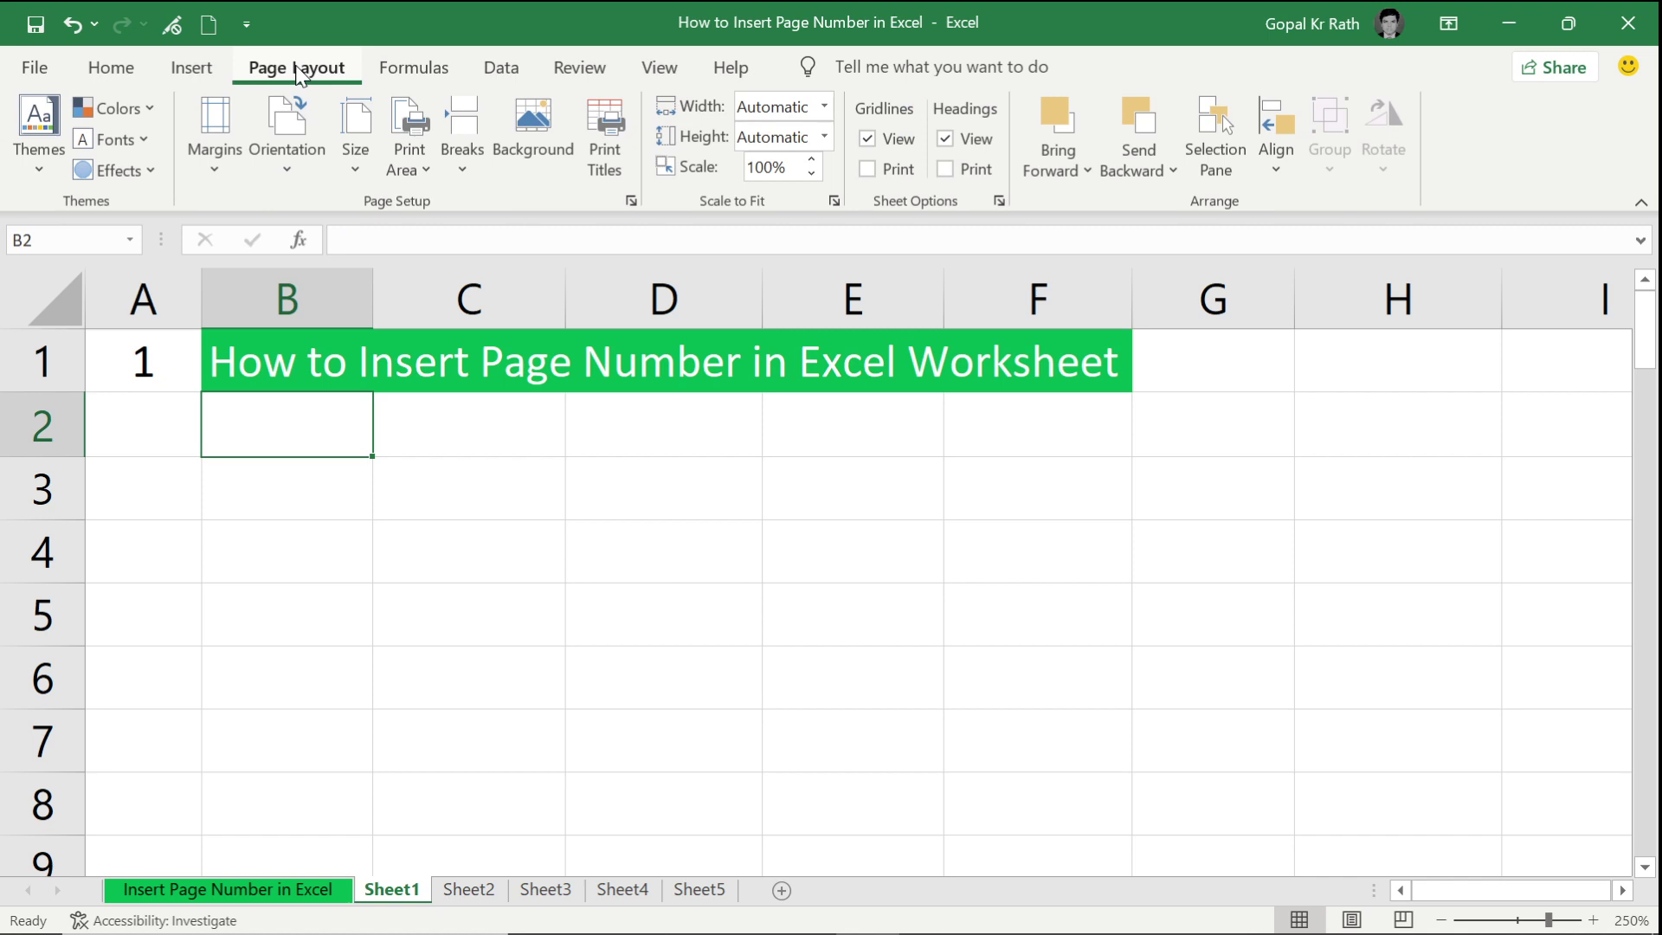
pyautogui.click(662, 69)
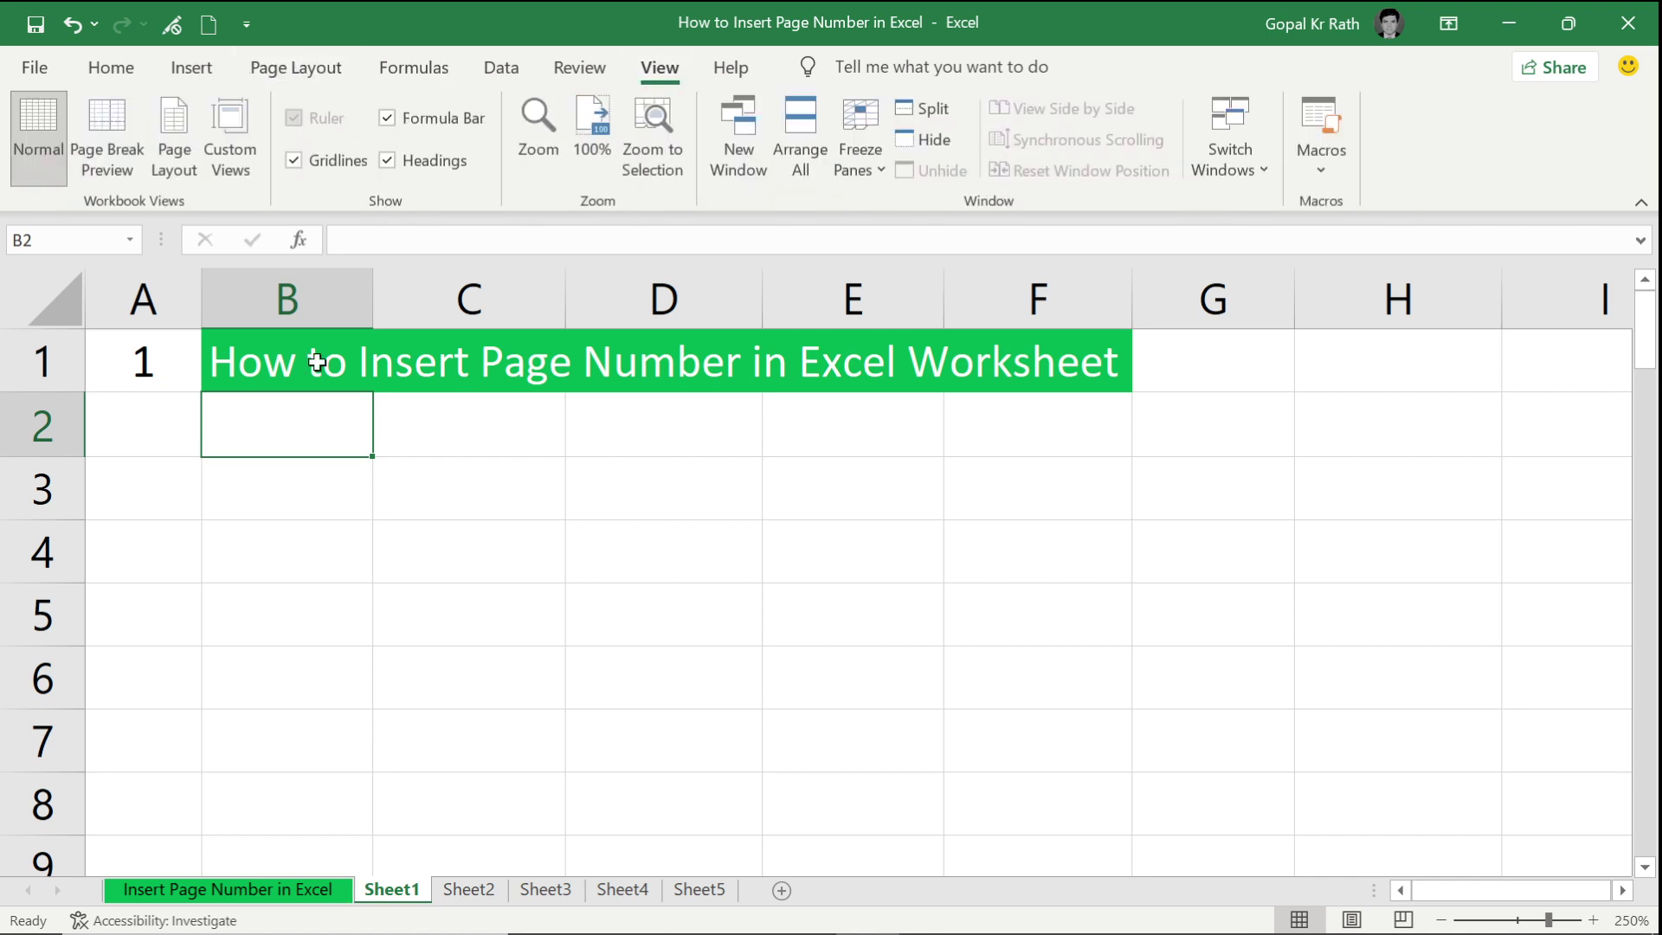
pyautogui.click(164, 144)
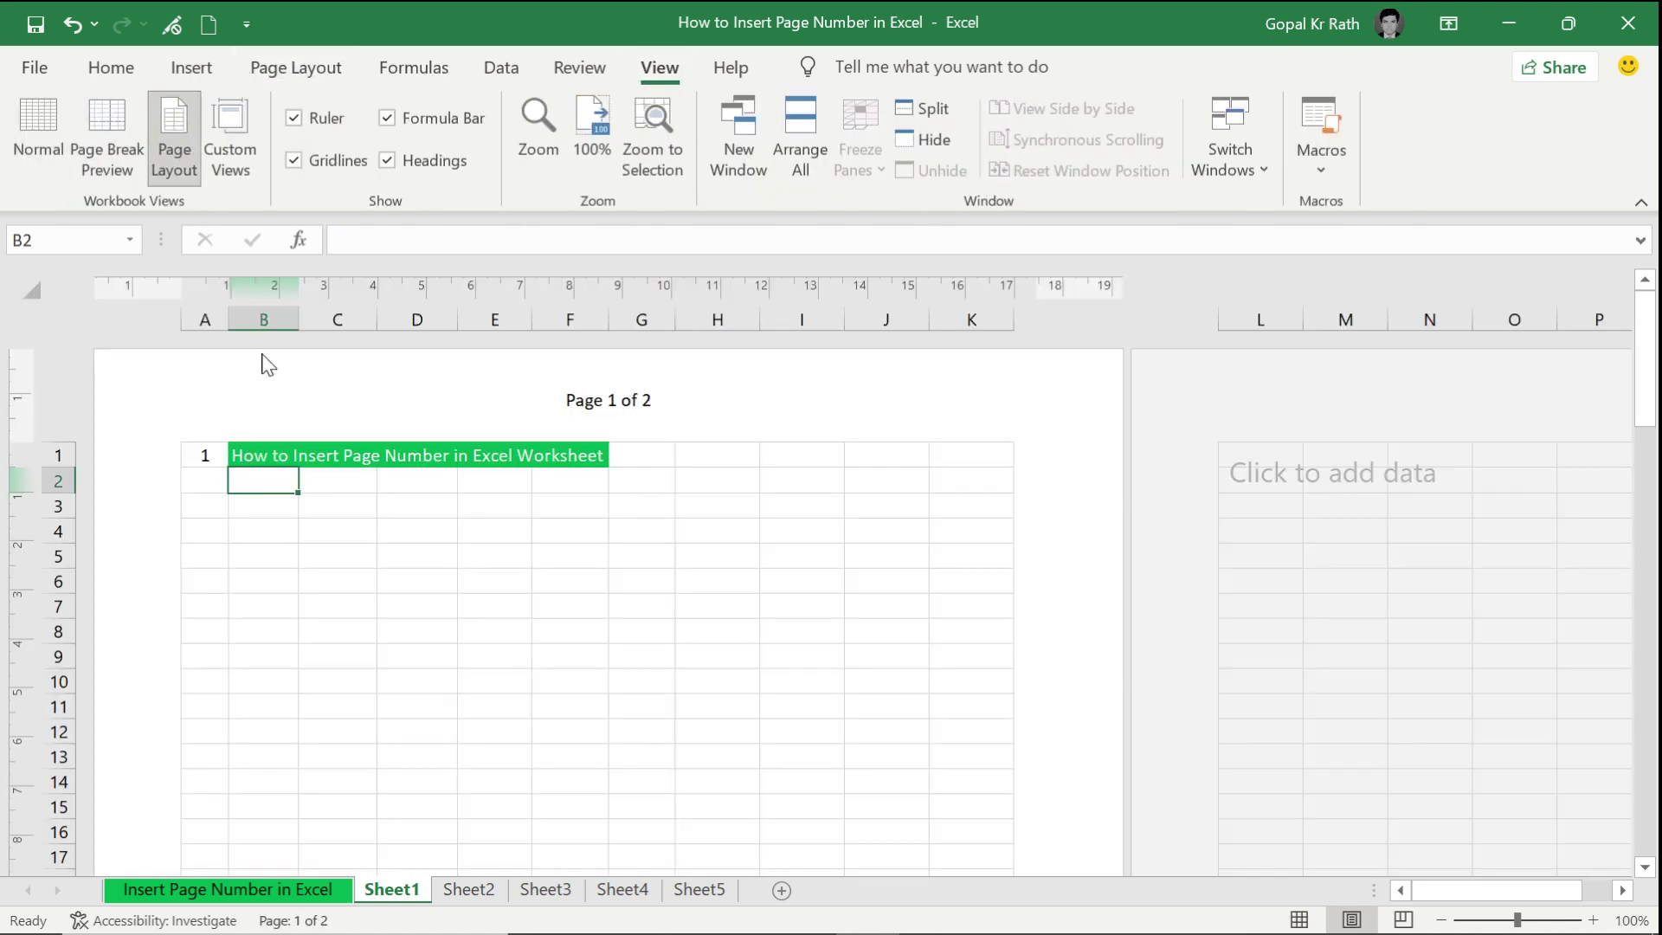
pyautogui.click(318, 74)
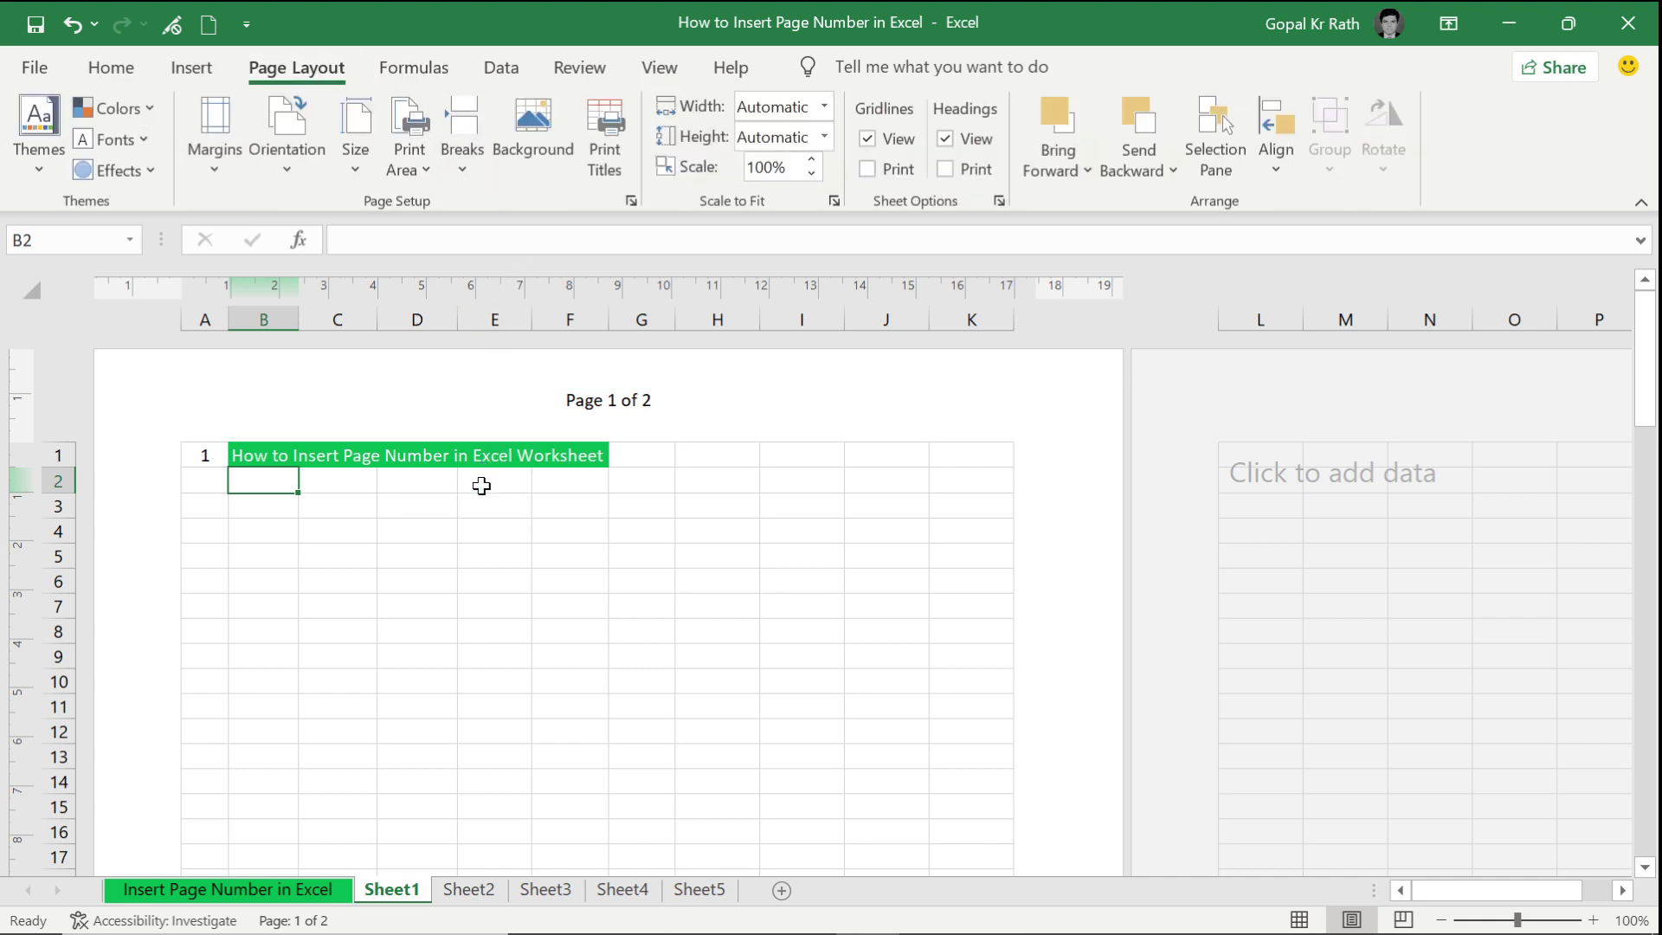
# Step: In Page Setup's Header/Footer settings, switch the header preset from Page 1 of 2 to Sheet1
pyautogui.click(632, 202)
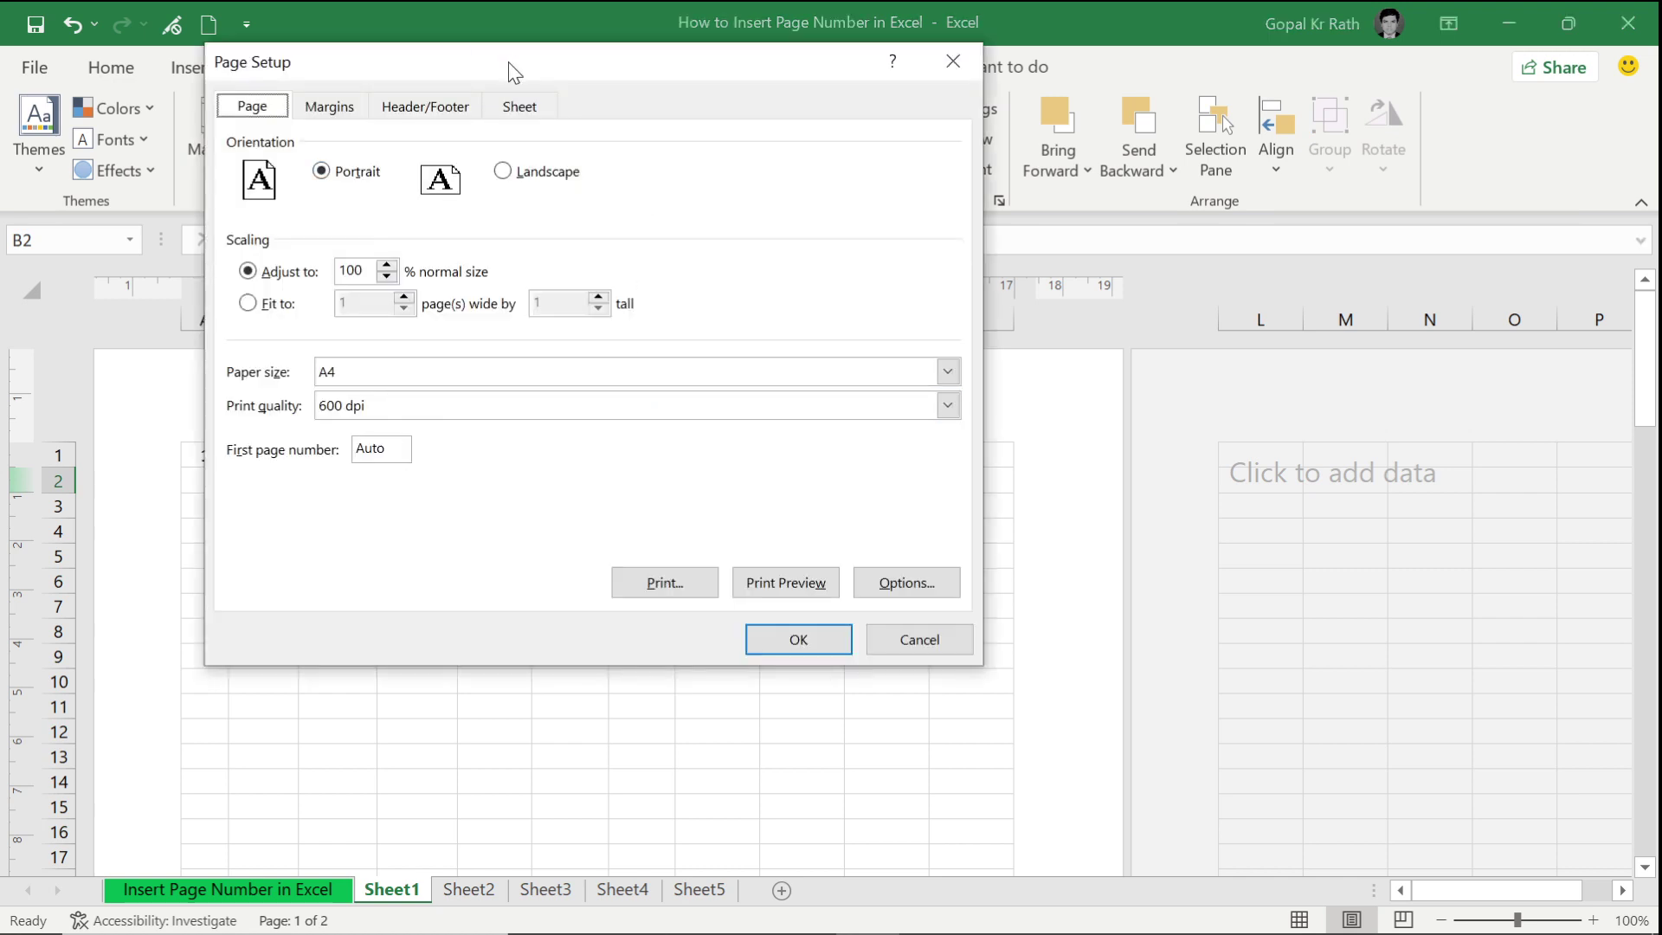
pyautogui.moveTo(511, 62); pyautogui.dragTo(928, 168)
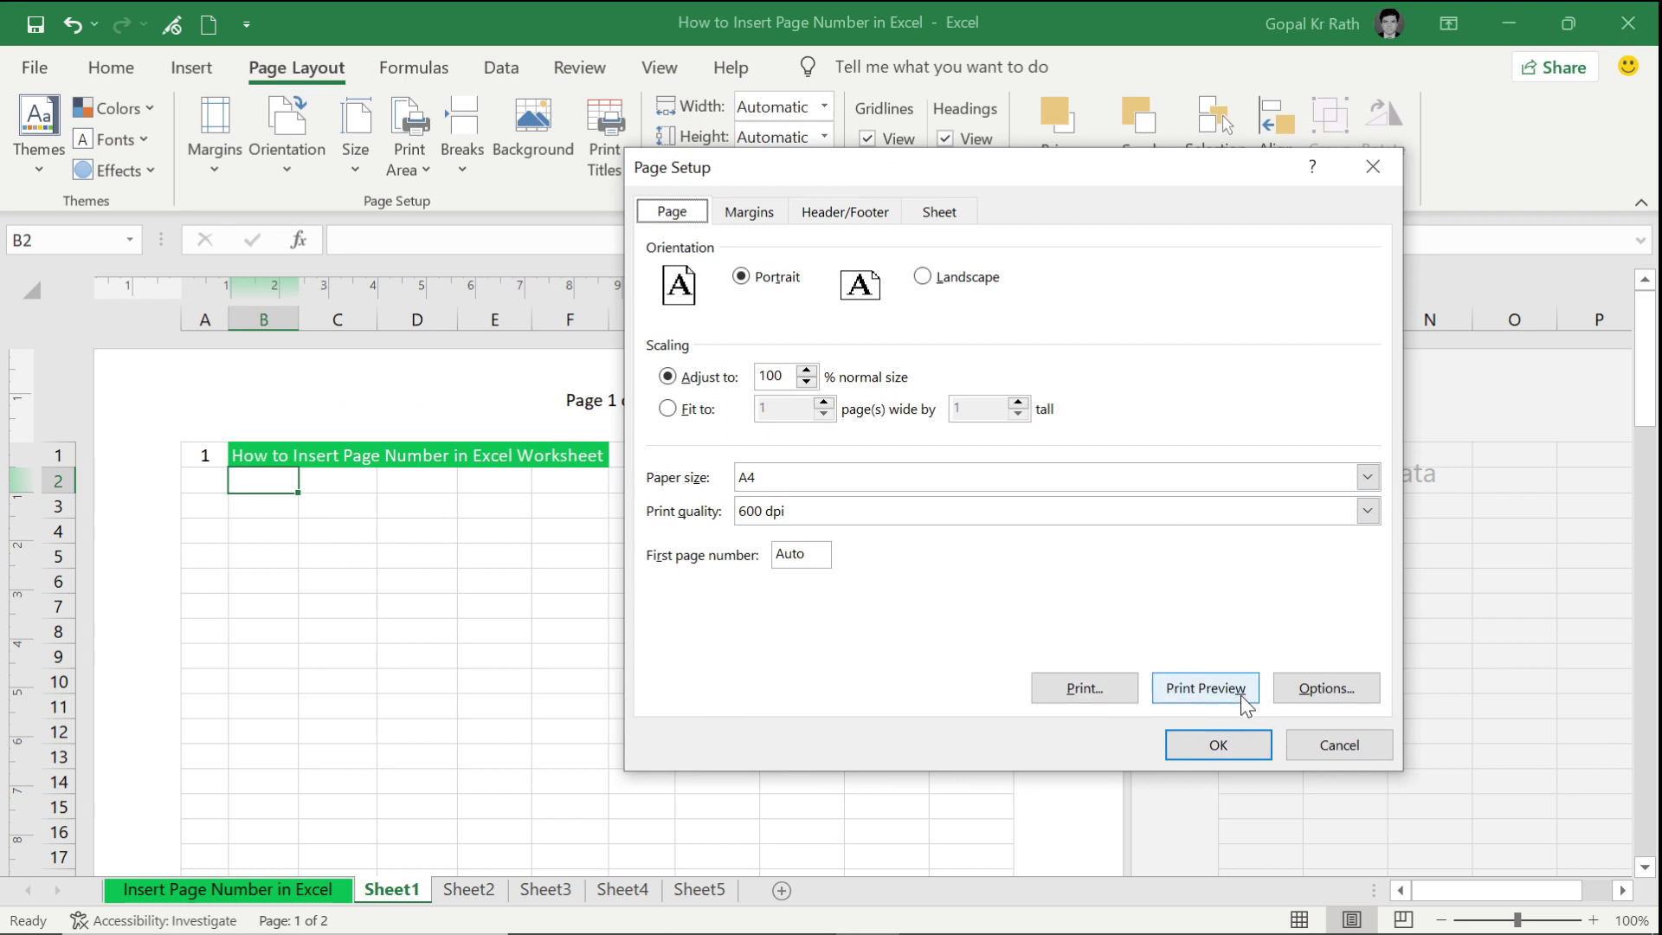
pyautogui.click(850, 212)
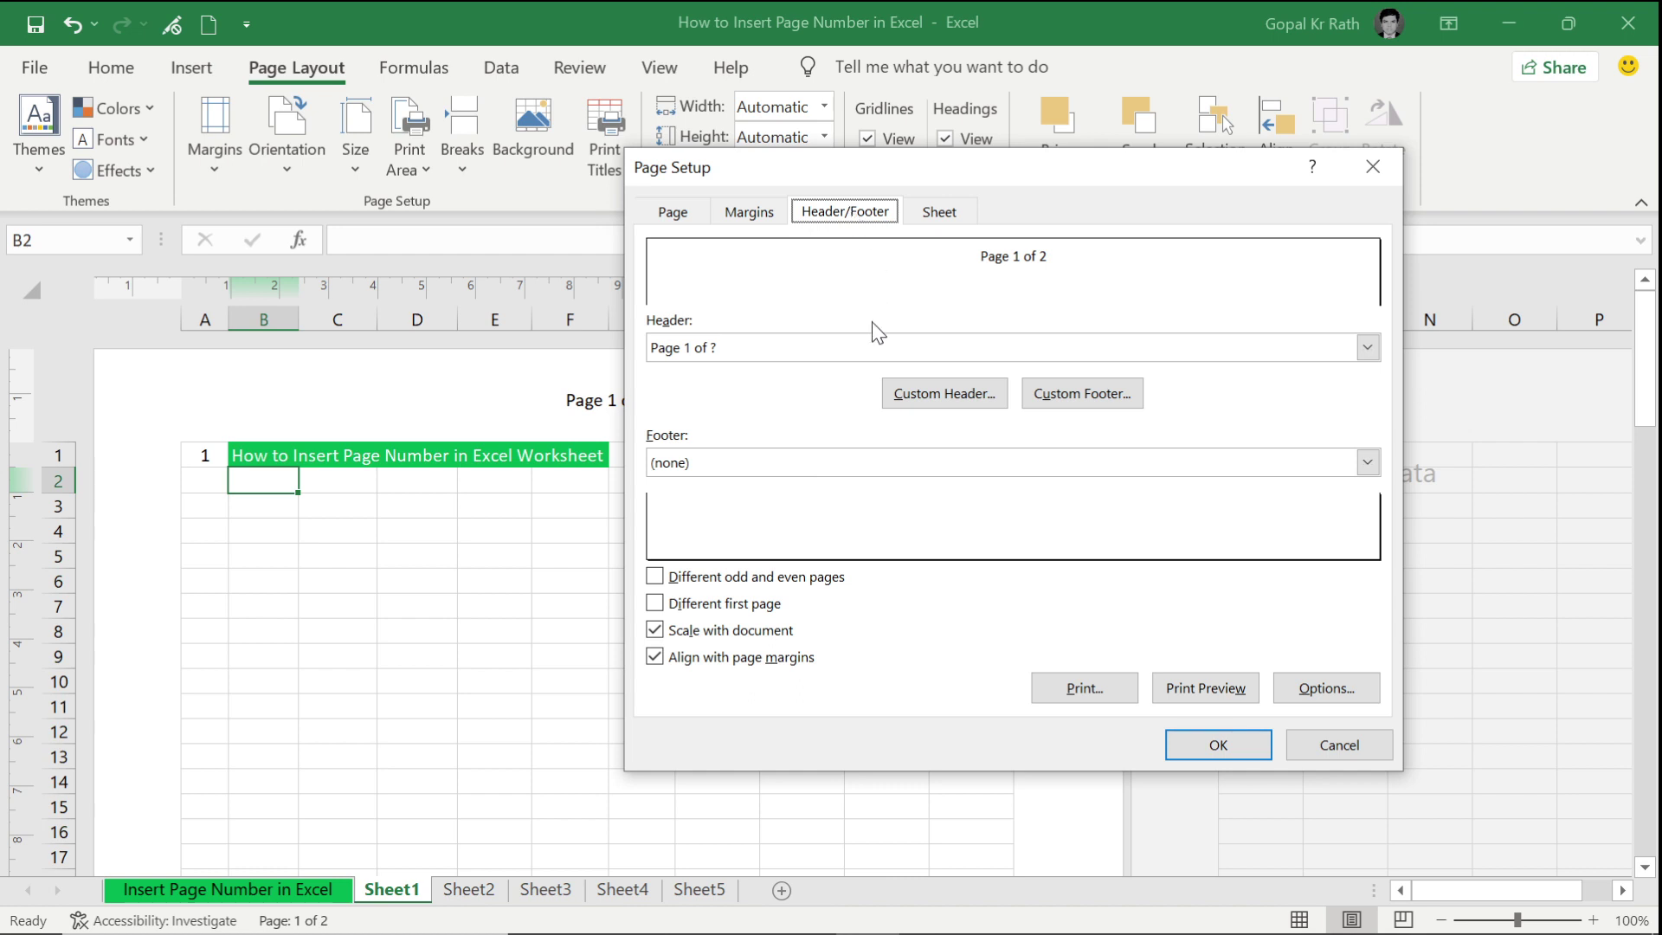
pyautogui.click(998, 357)
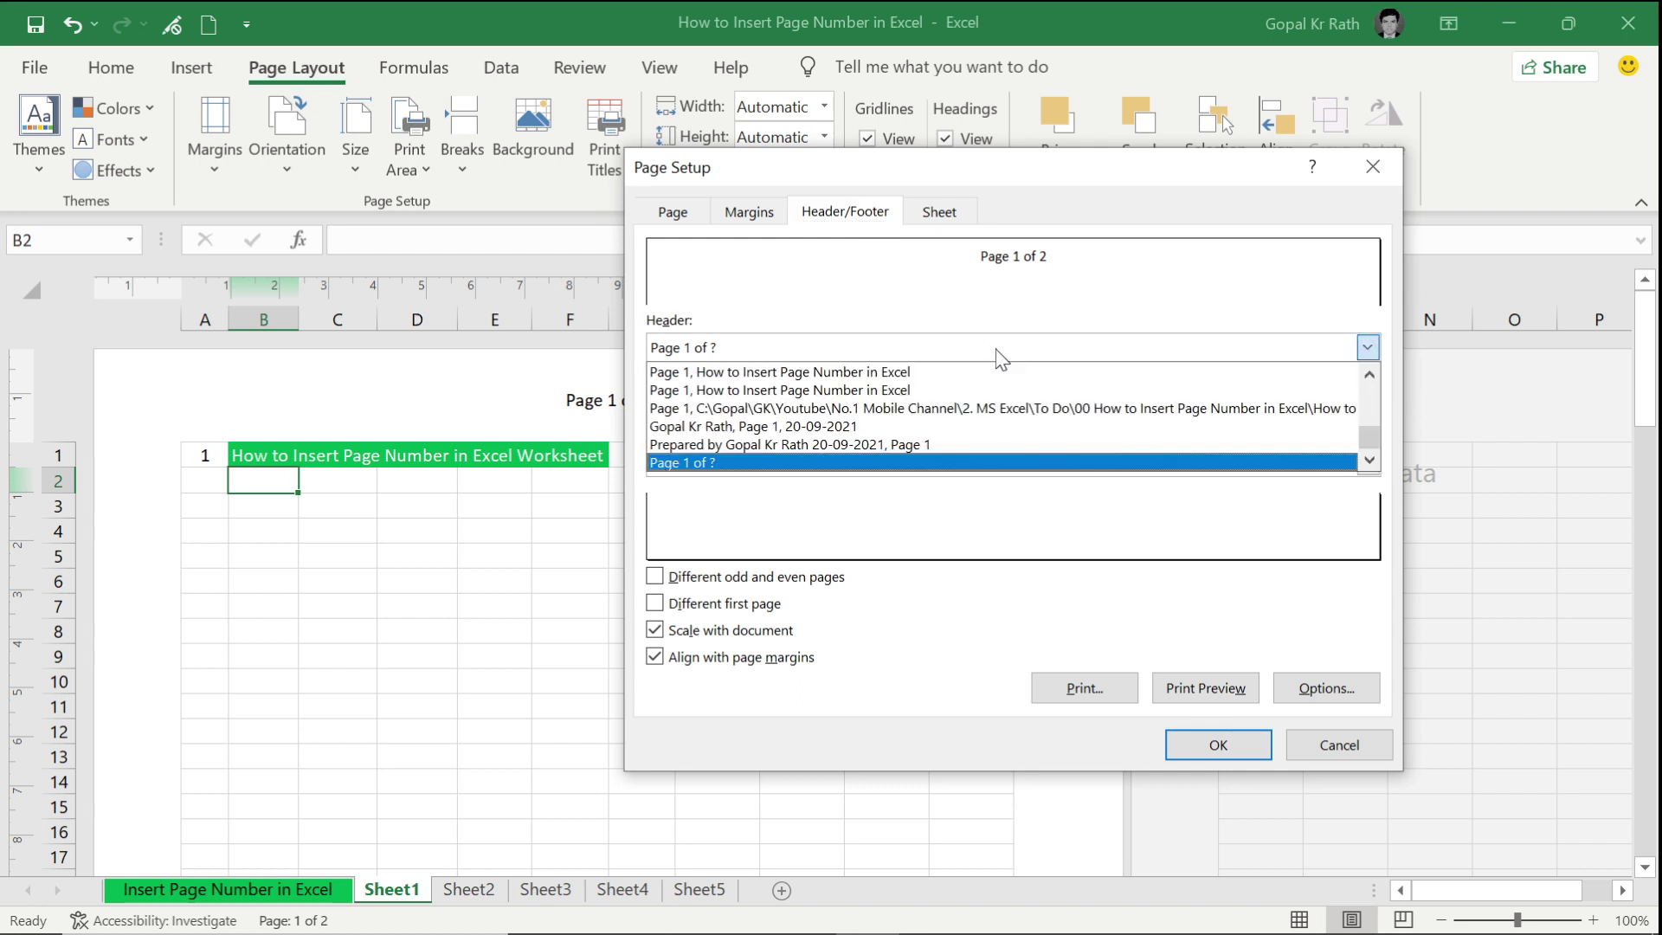
pyautogui.scroll(5, 1102, 442)
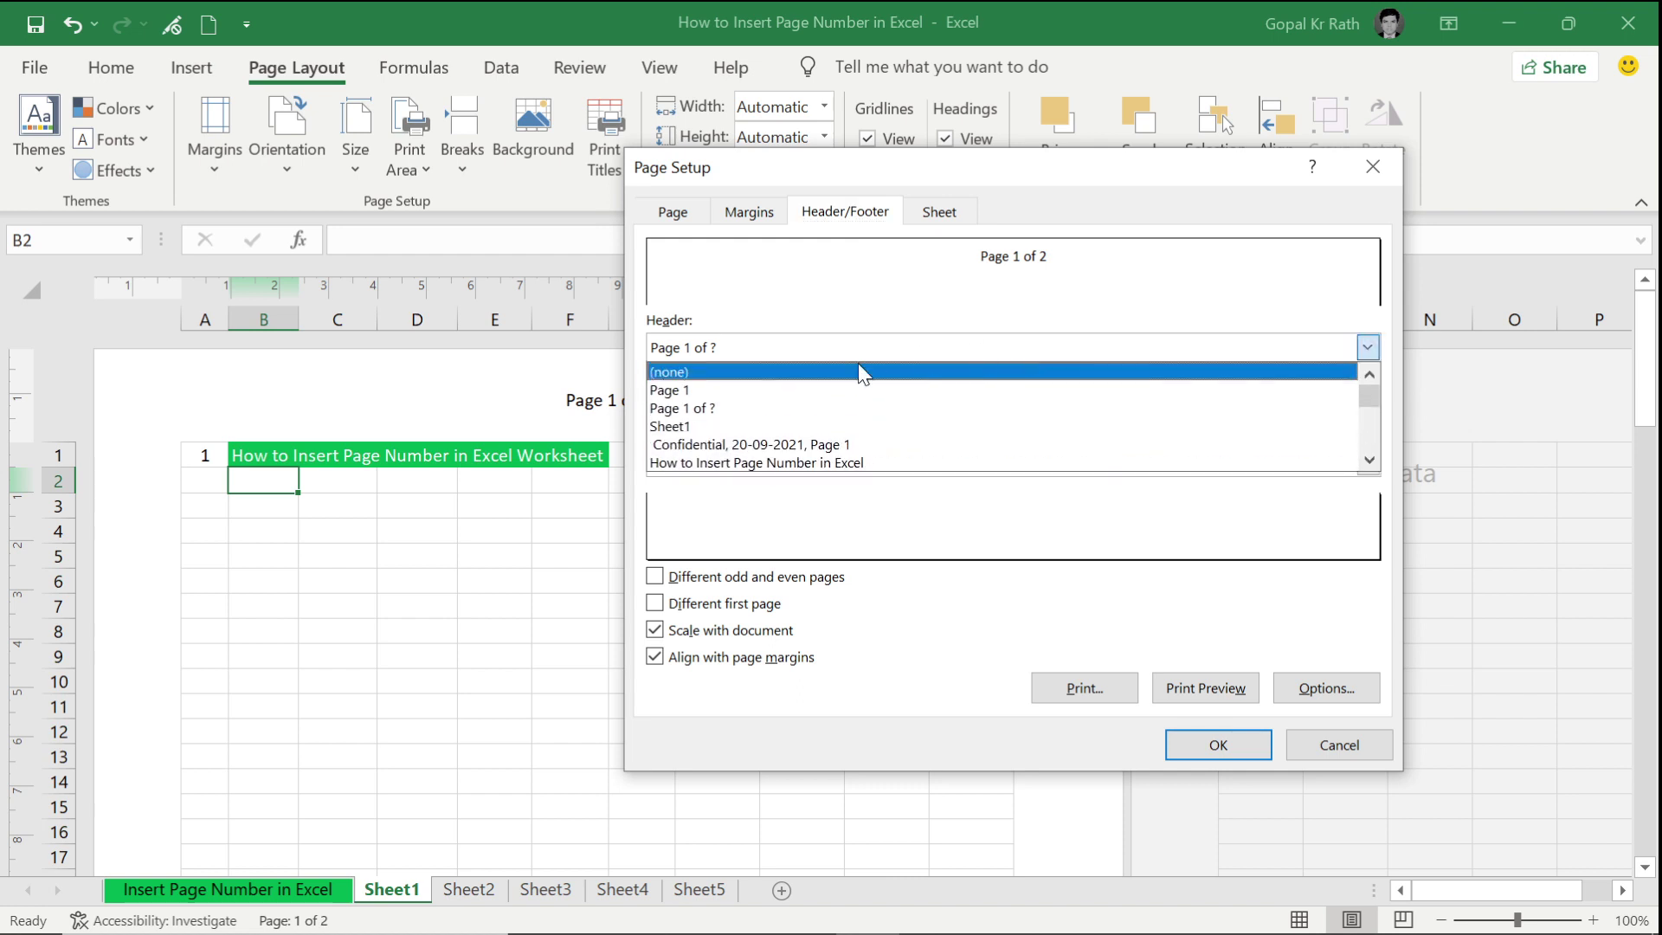
pyautogui.click(717, 427)
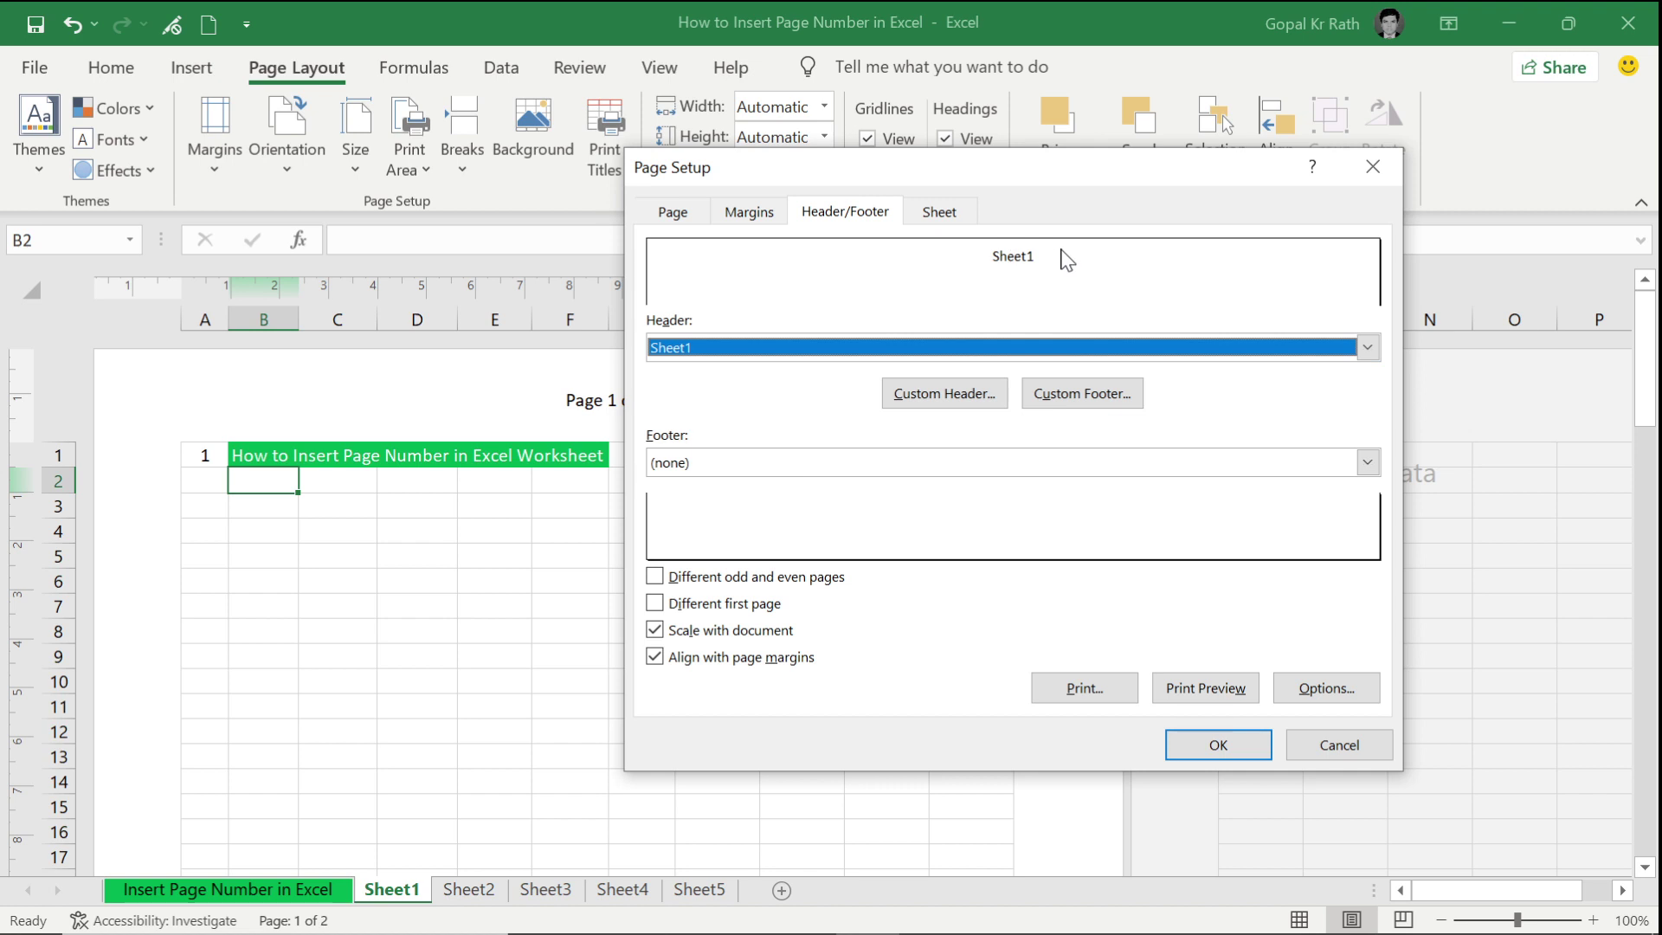
# Step: Change the custom header's centre section to '- &[Page] -', replacing the &[Tab] sheet-name code
pyautogui.click(924, 400)
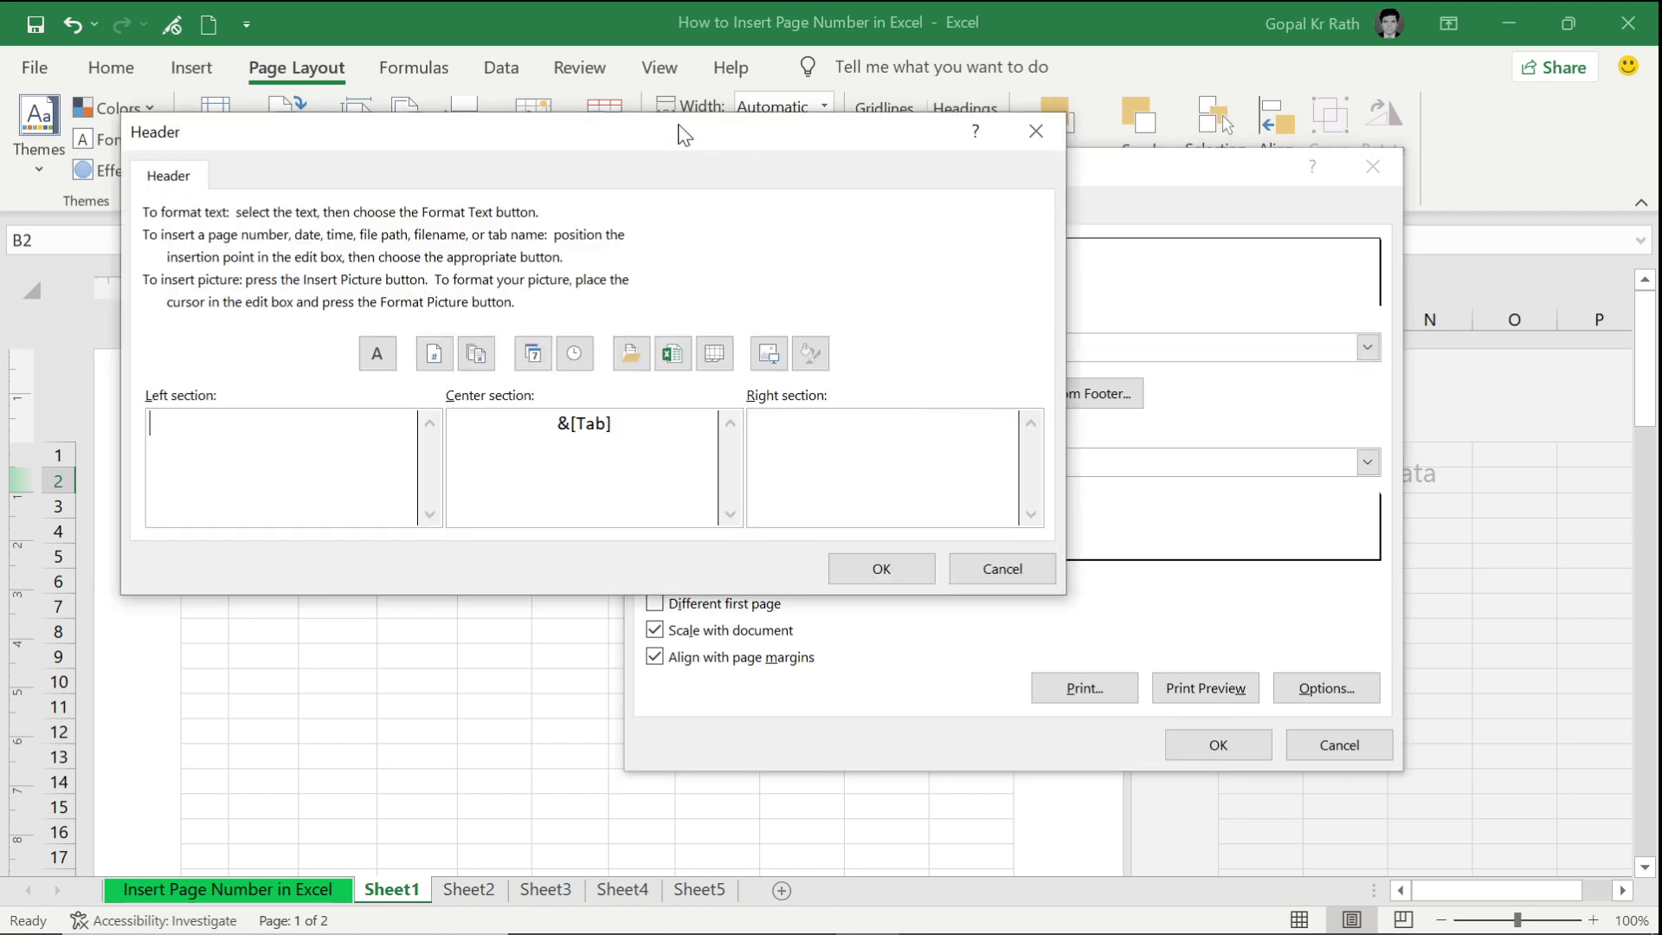
pyautogui.moveTo(679, 133); pyautogui.dragTo(1090, 189)
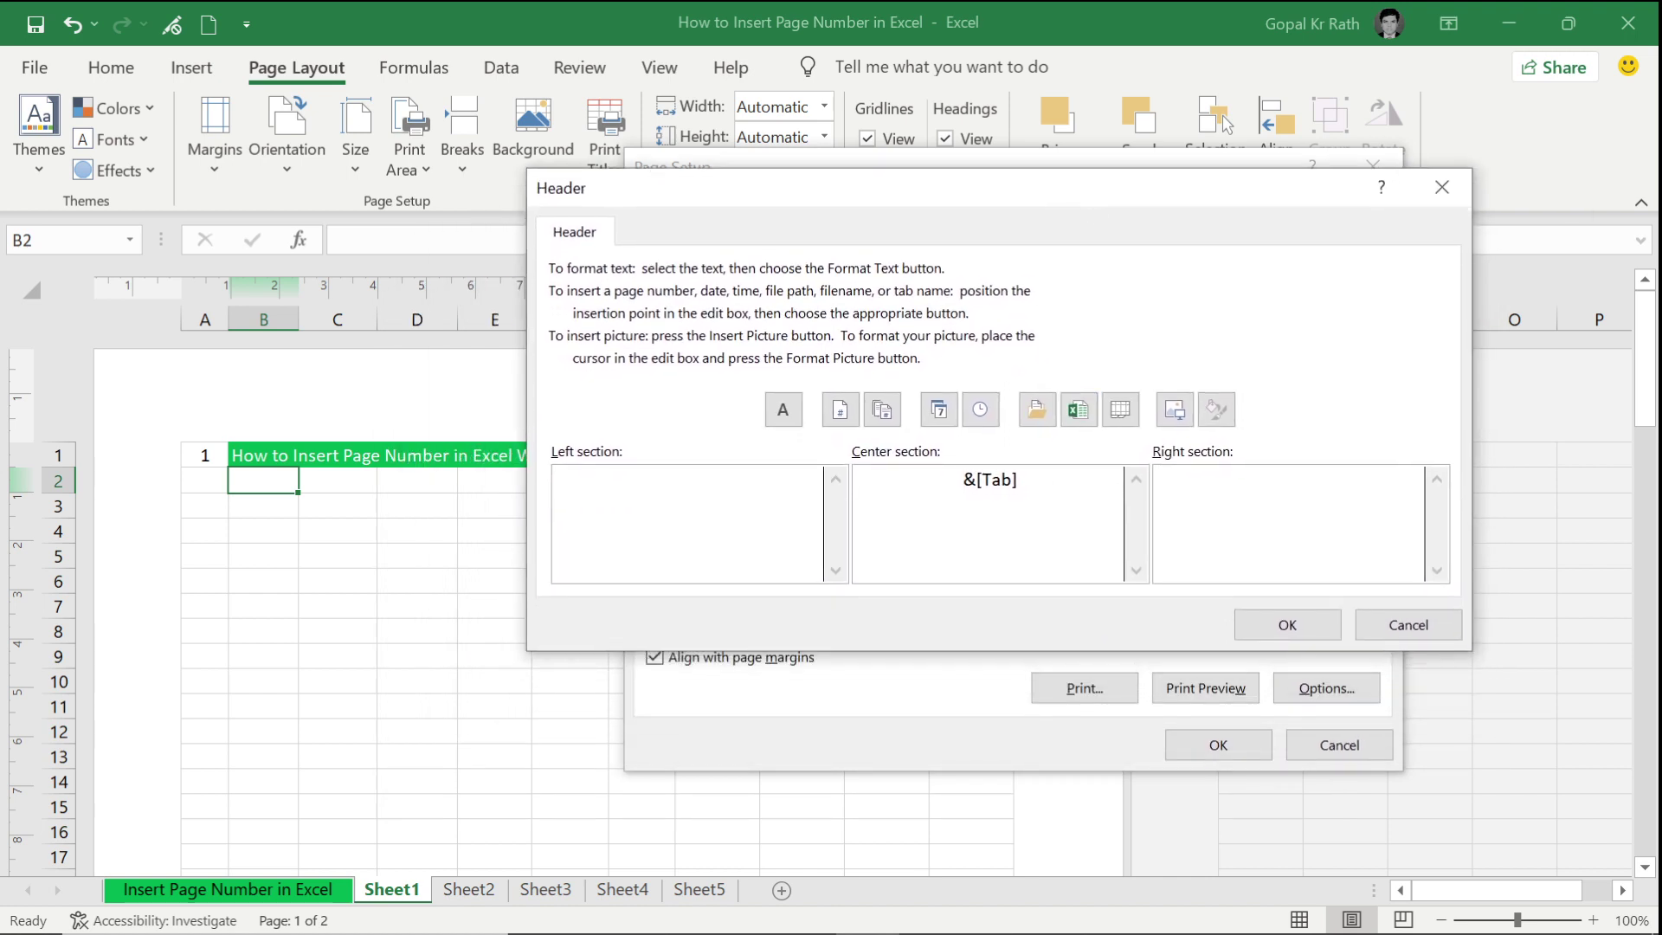
pyautogui.write('-')
pyautogui.write(' -')
pyautogui.moveTo(976, 479)
pyautogui.mouseDown()
pyautogui.moveTo(1012, 478)
pyautogui.moveTo(963, 479)
pyautogui.mouseUp()
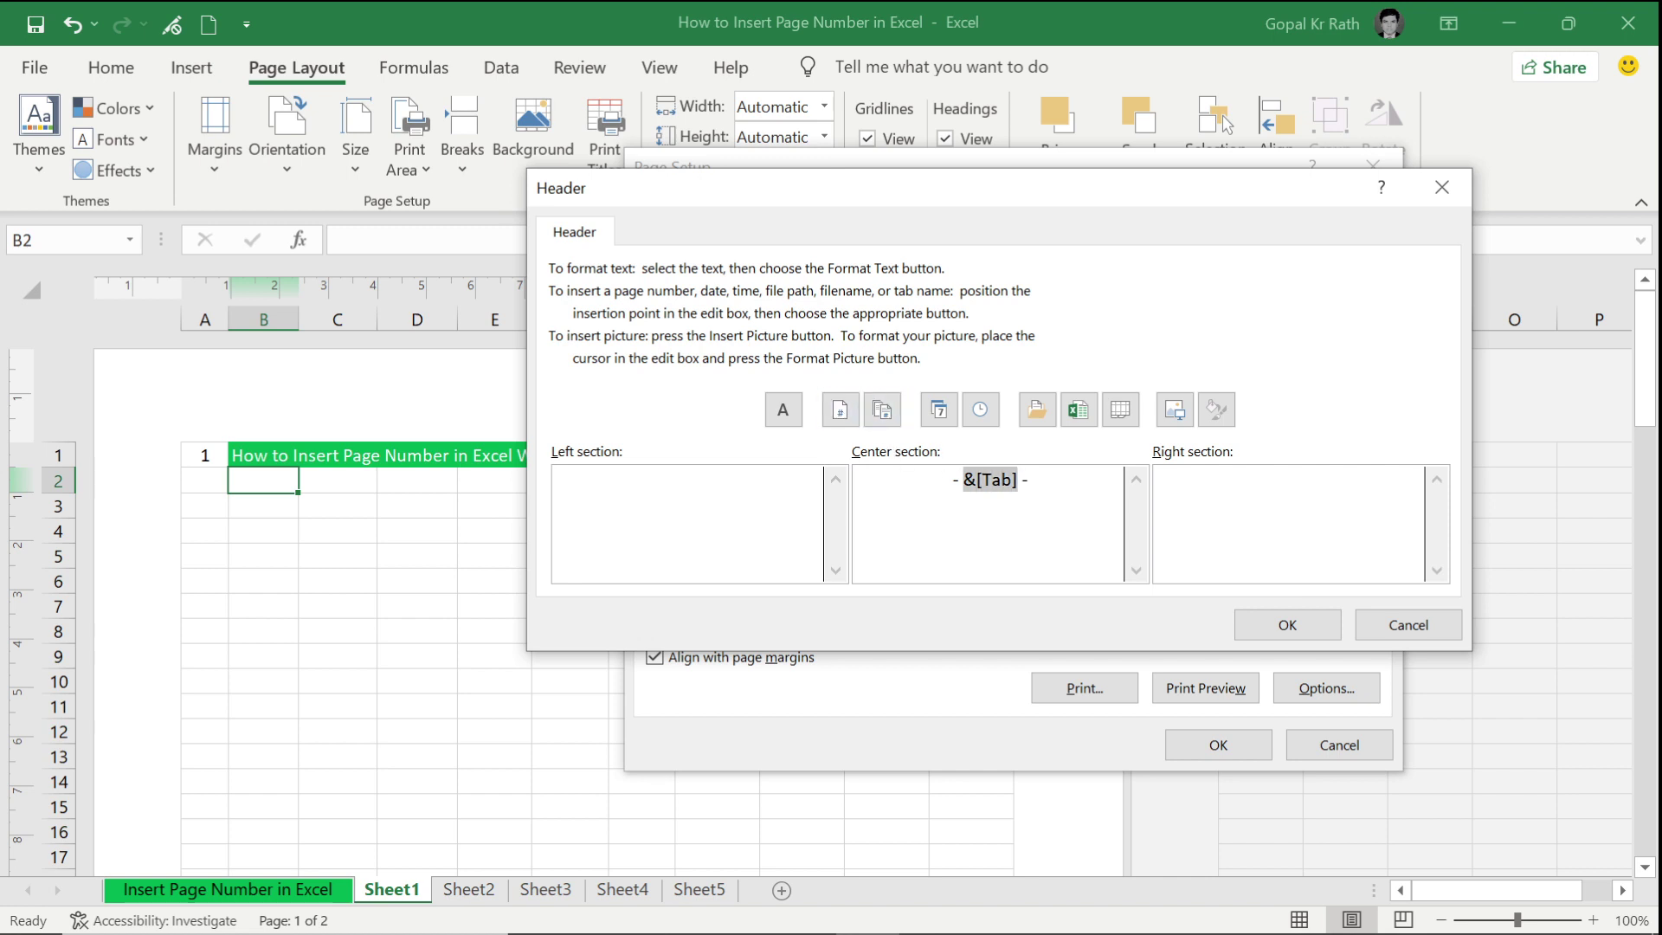
pyautogui.click(836, 409)
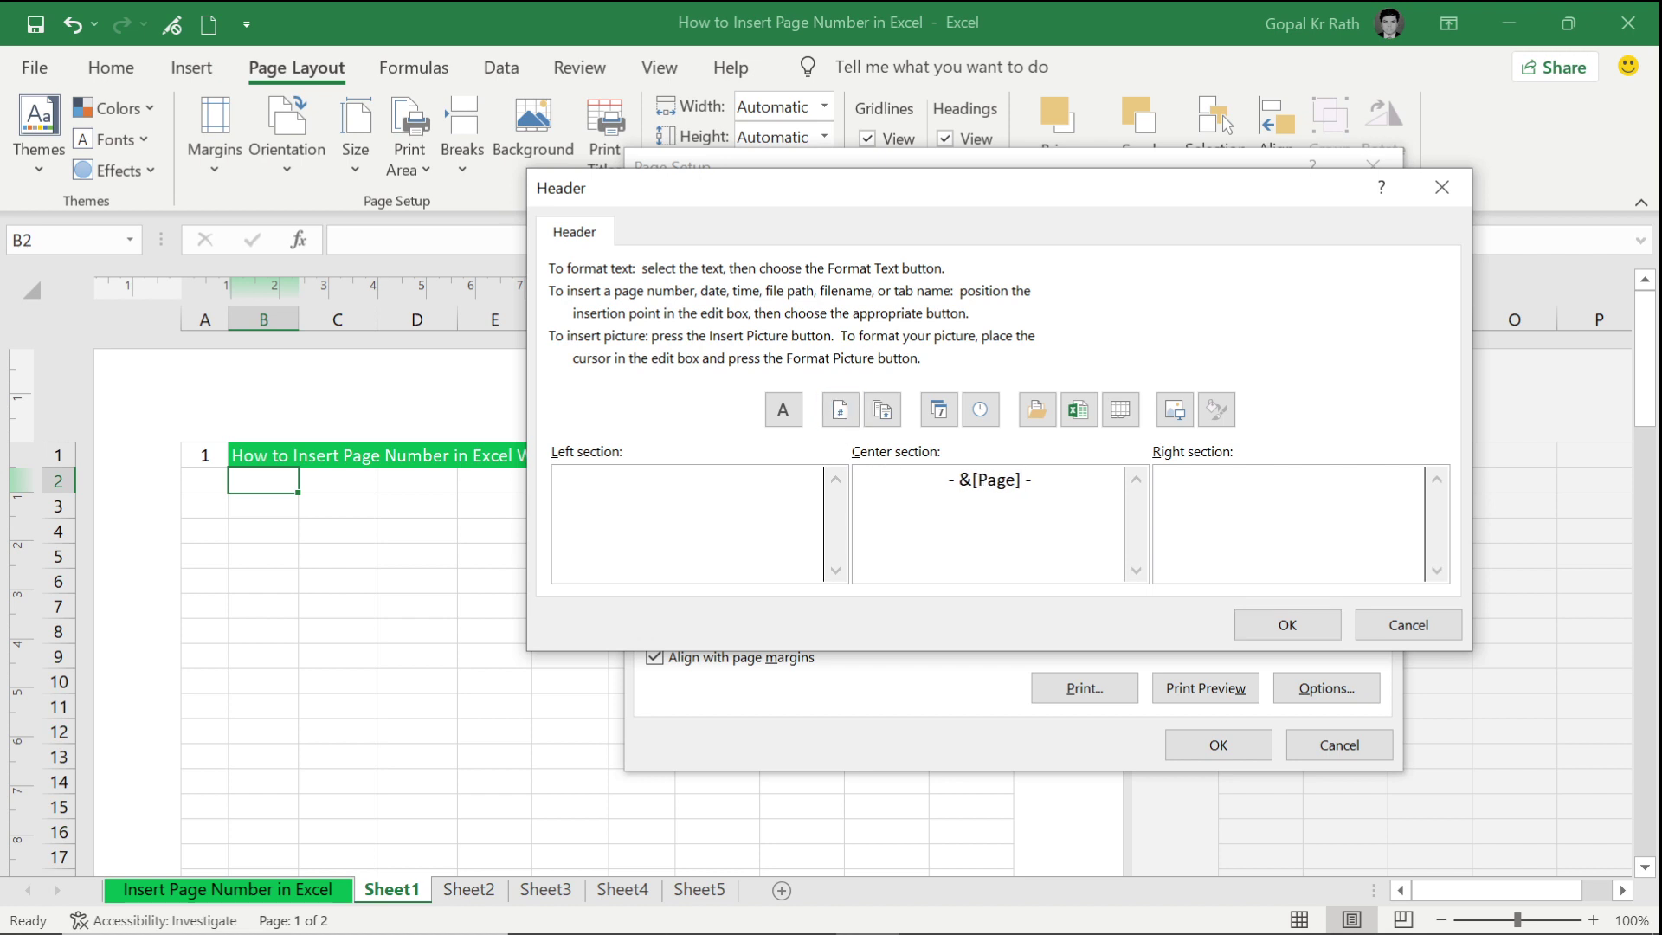
# Step: Make the '- &[Page] -' centre header text red and confirm the Header dialog
pyautogui.click(784, 409)
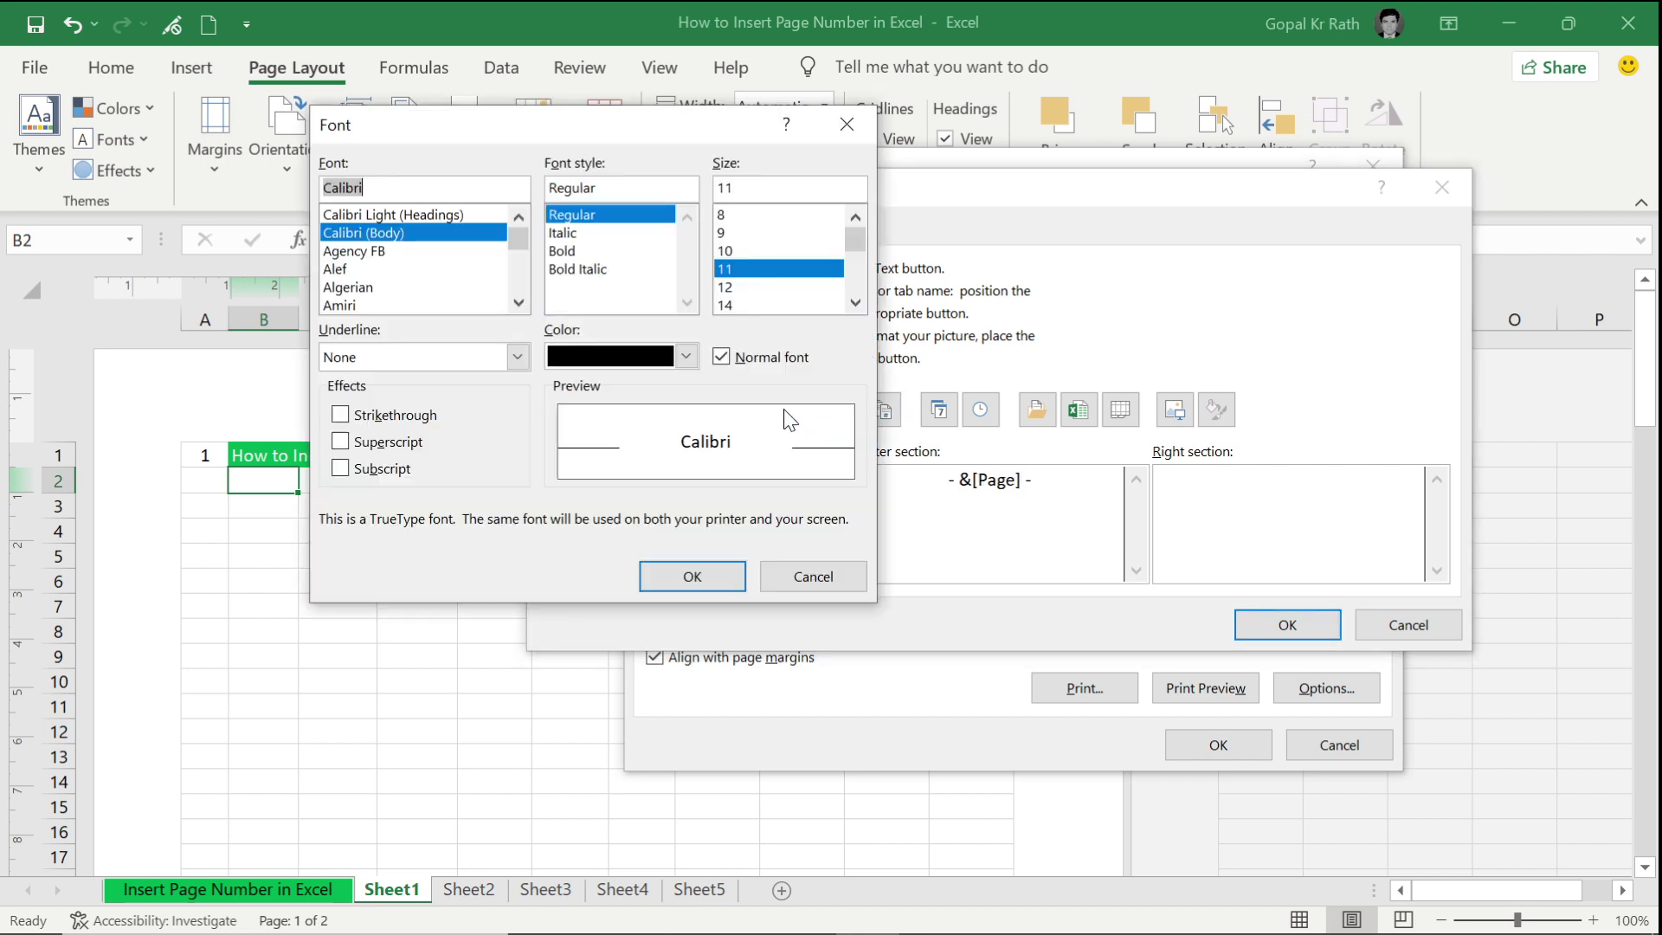
pyautogui.click(685, 356)
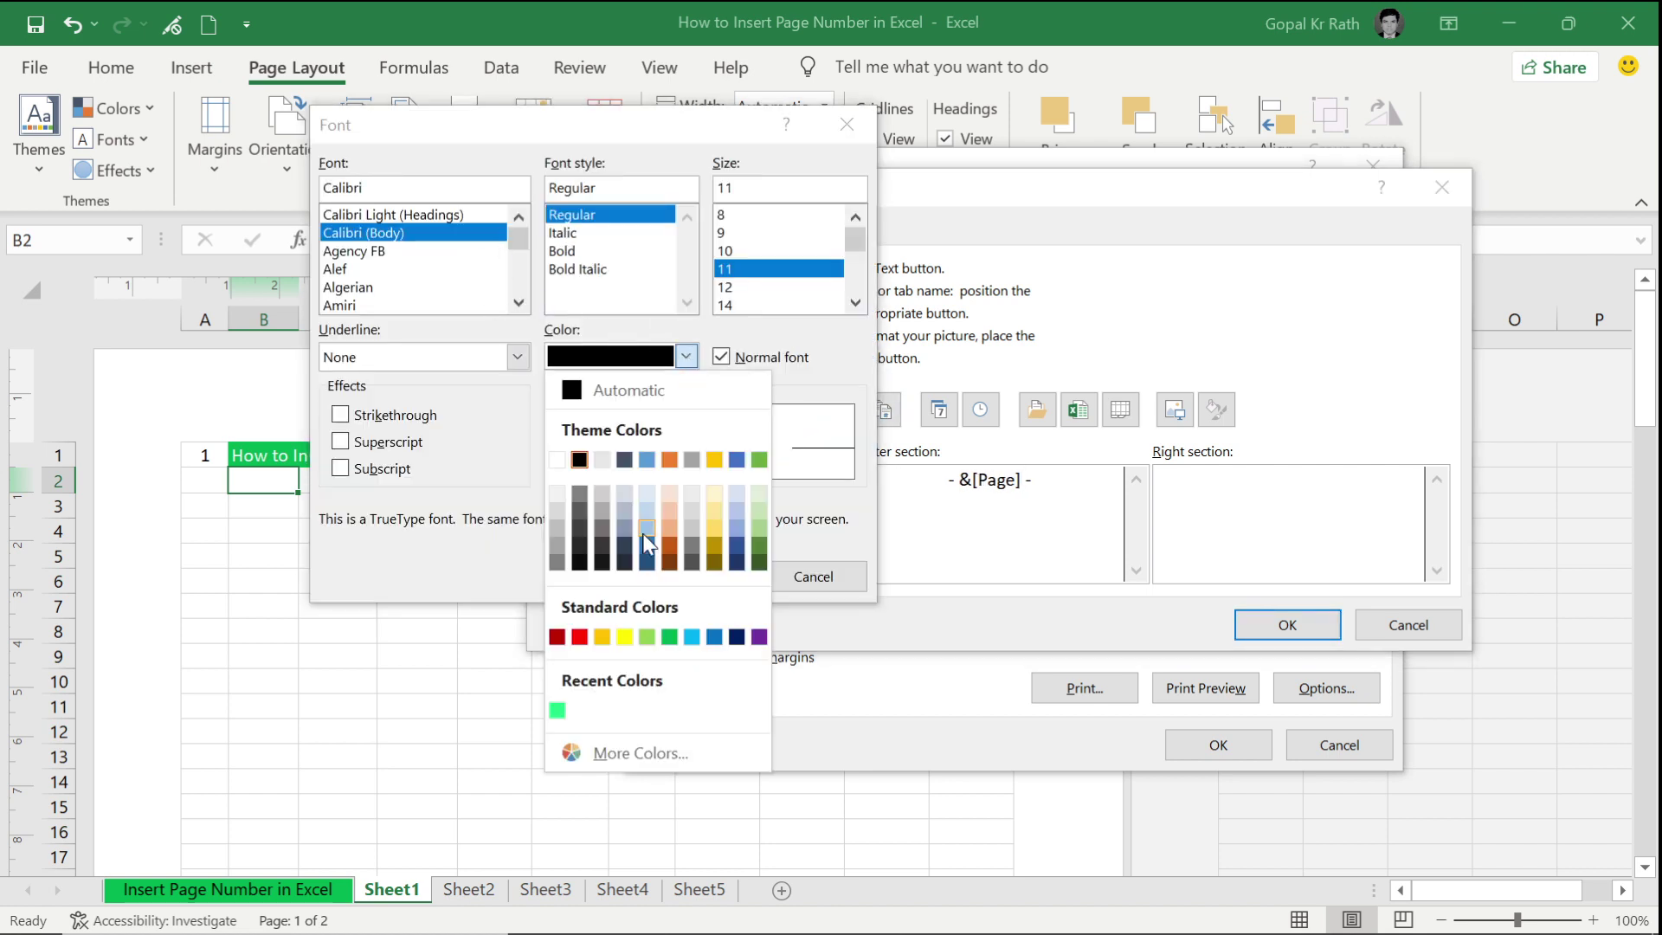
pyautogui.click(580, 638)
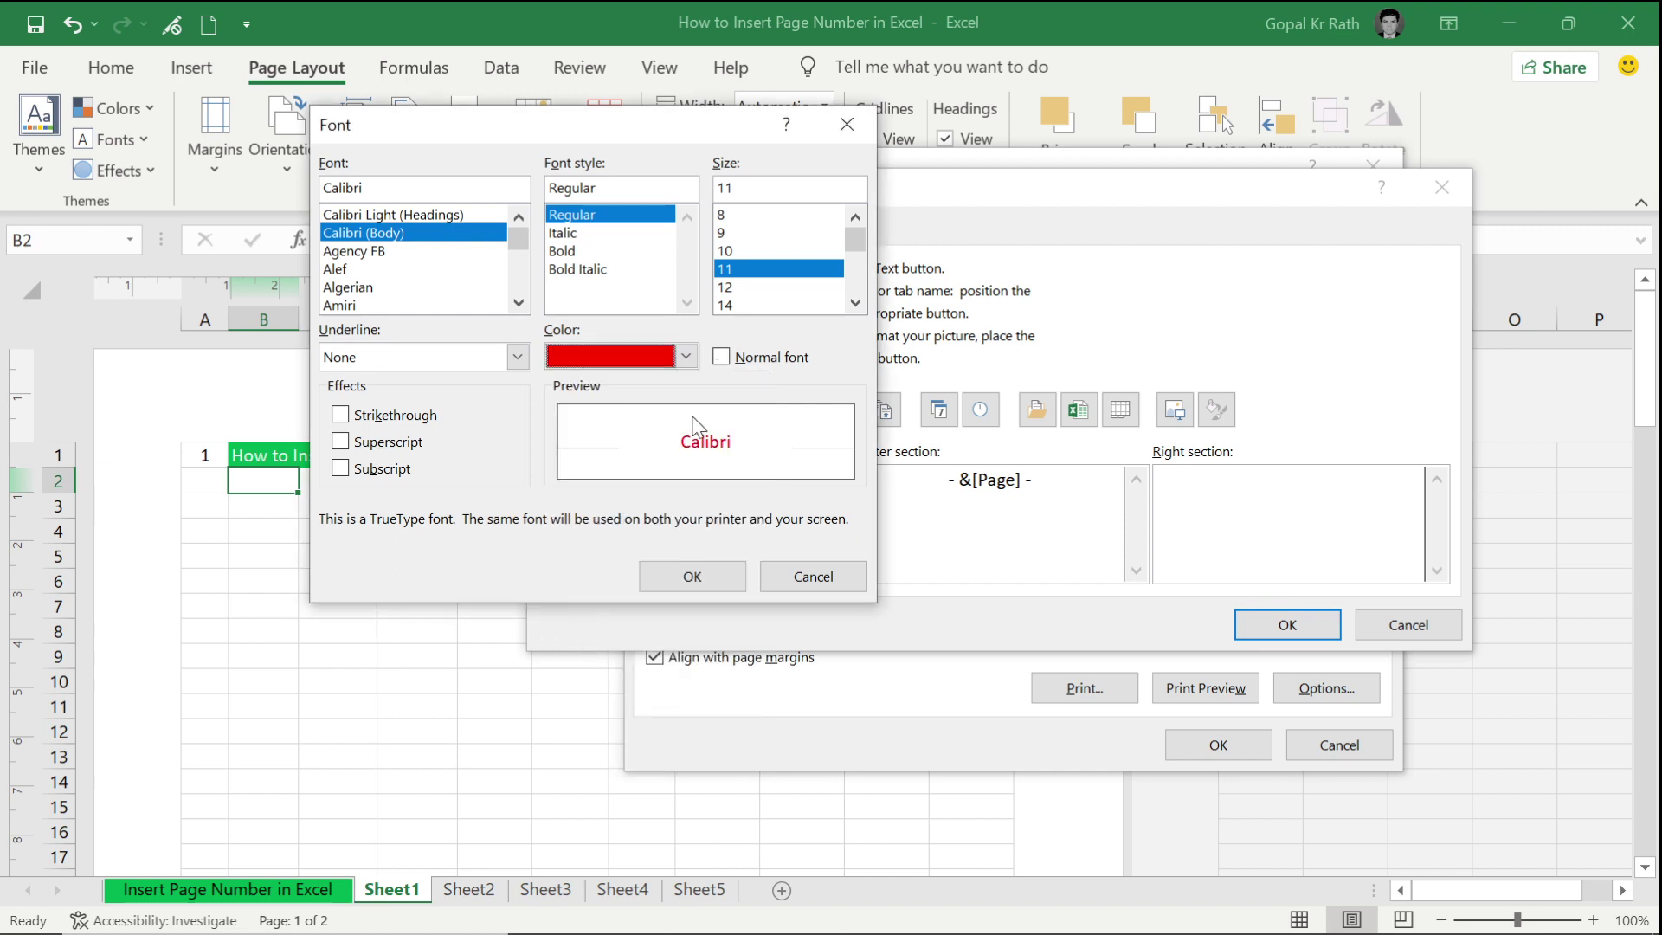
pyautogui.click(692, 576)
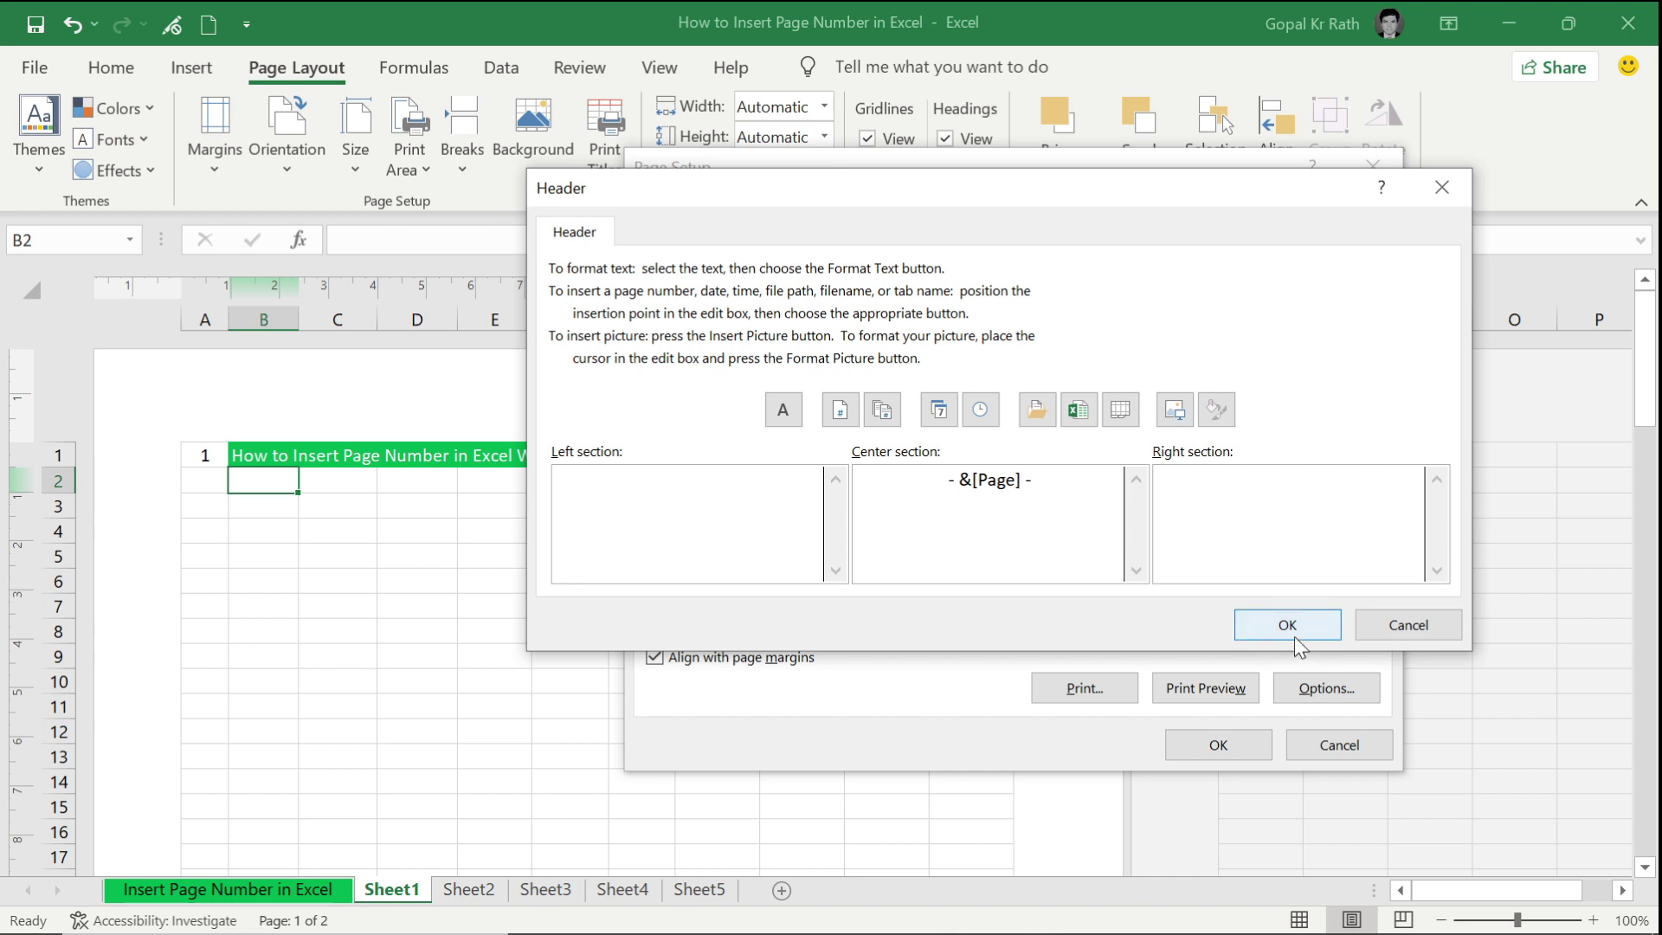
pyautogui.click(1268, 624)
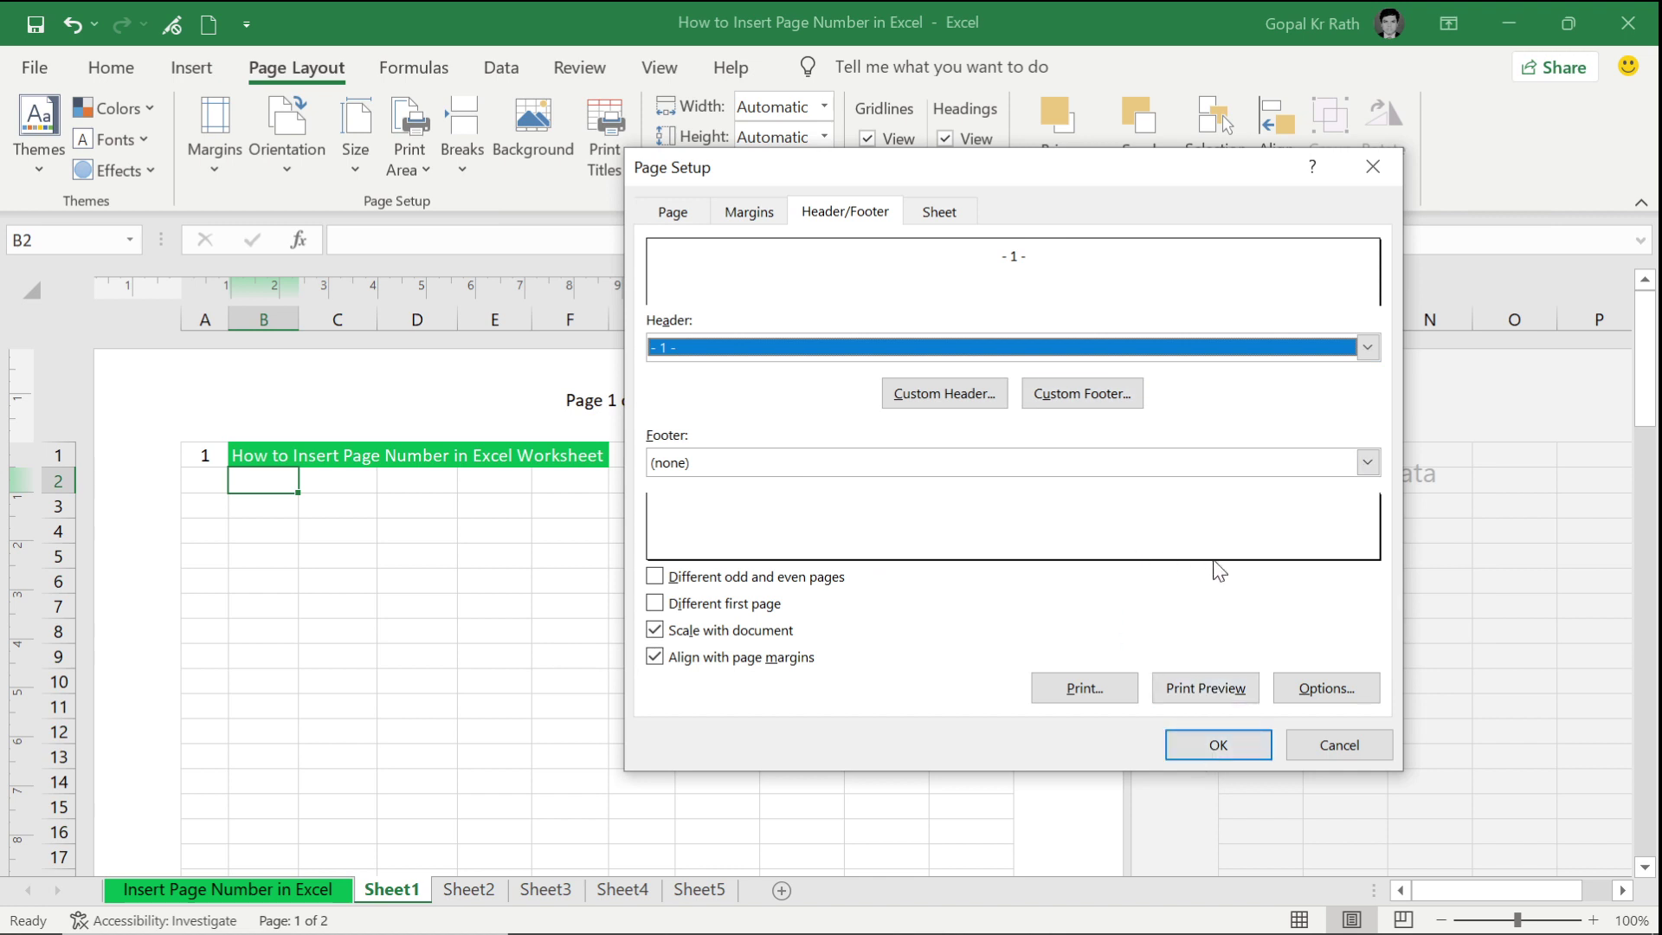
# Step: Apply the Page Setup so Sheet1 gets the red '- 1 -' page-number header
pyautogui.click(1216, 746)
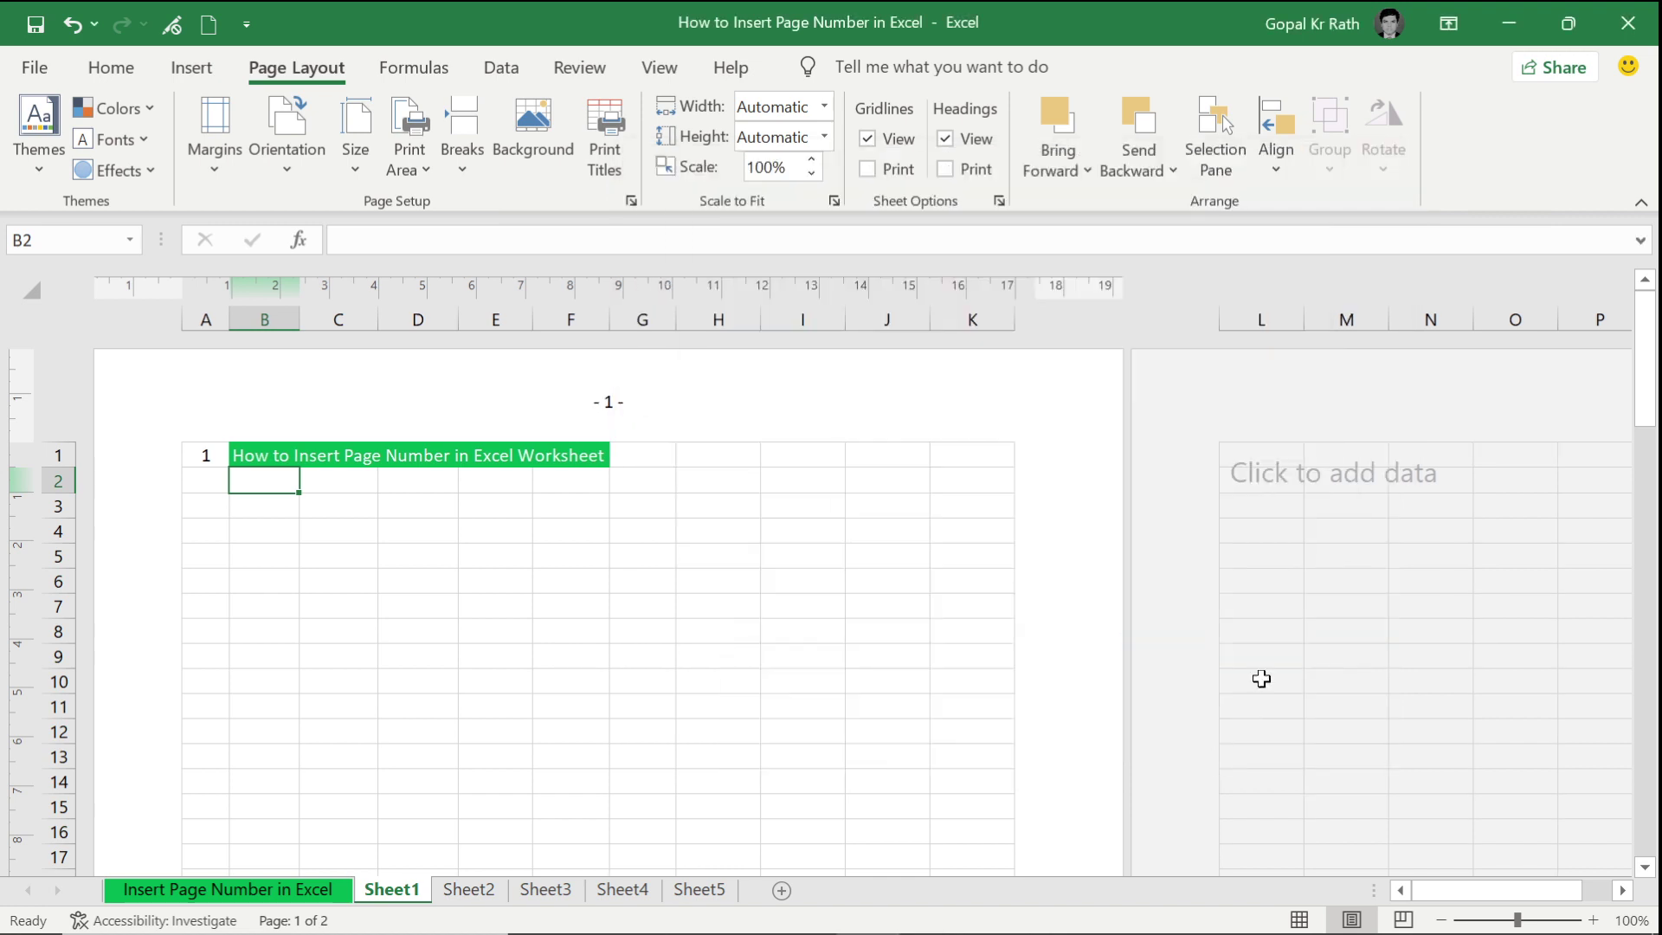
pyautogui.click(312, 537)
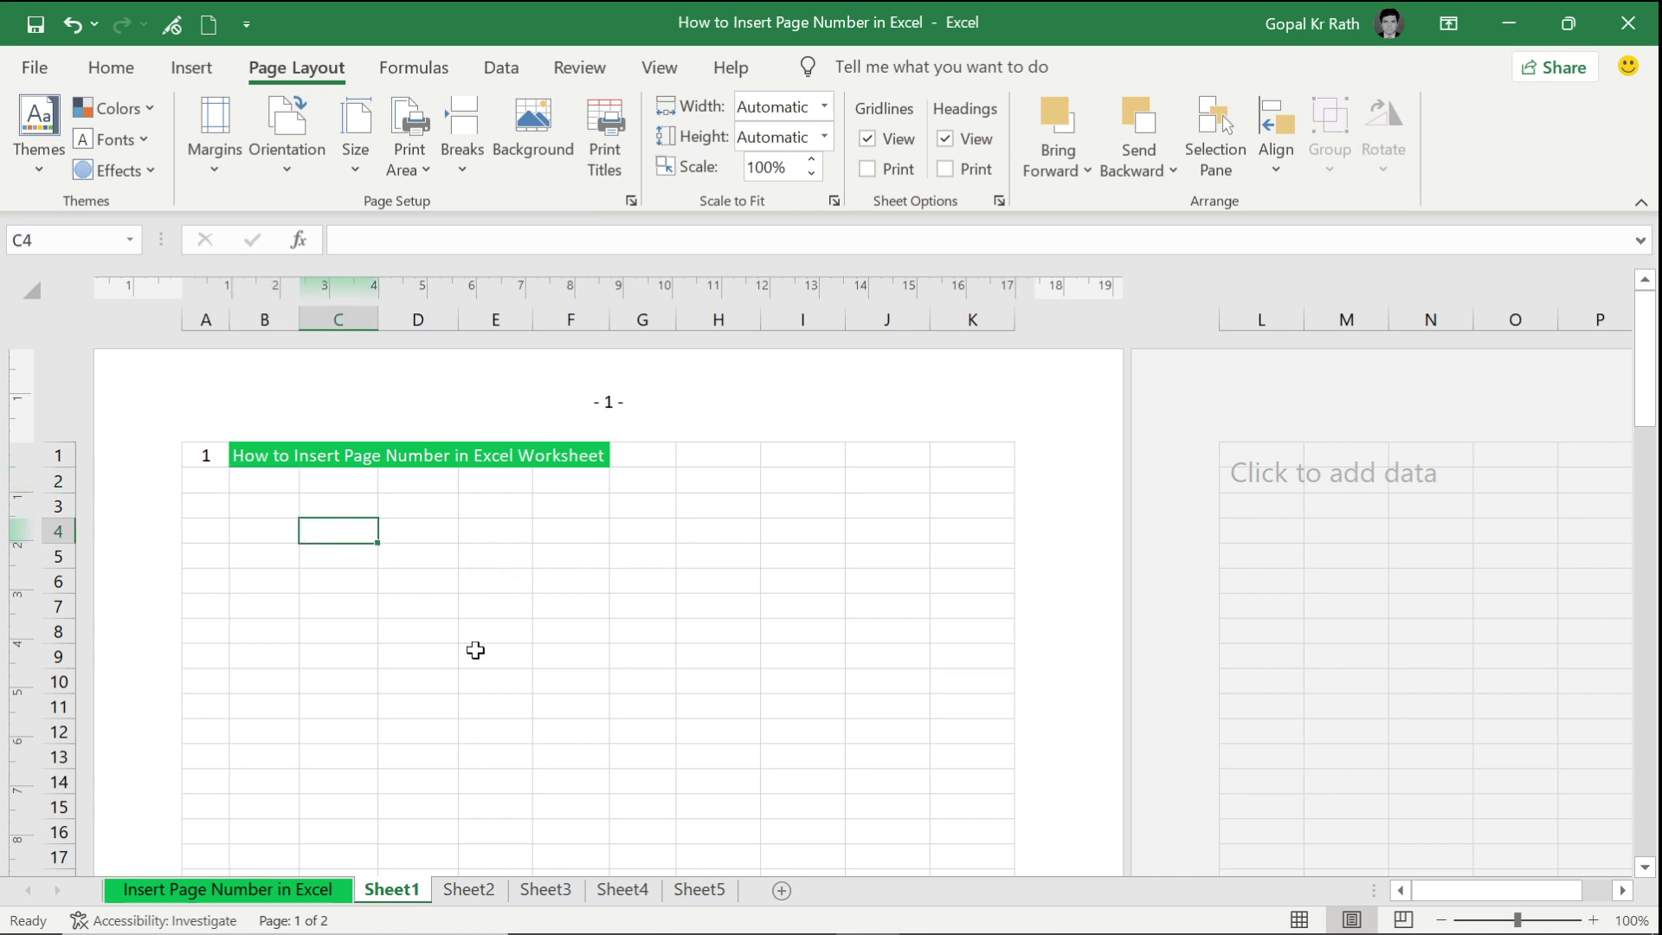
pyautogui.click(463, 892)
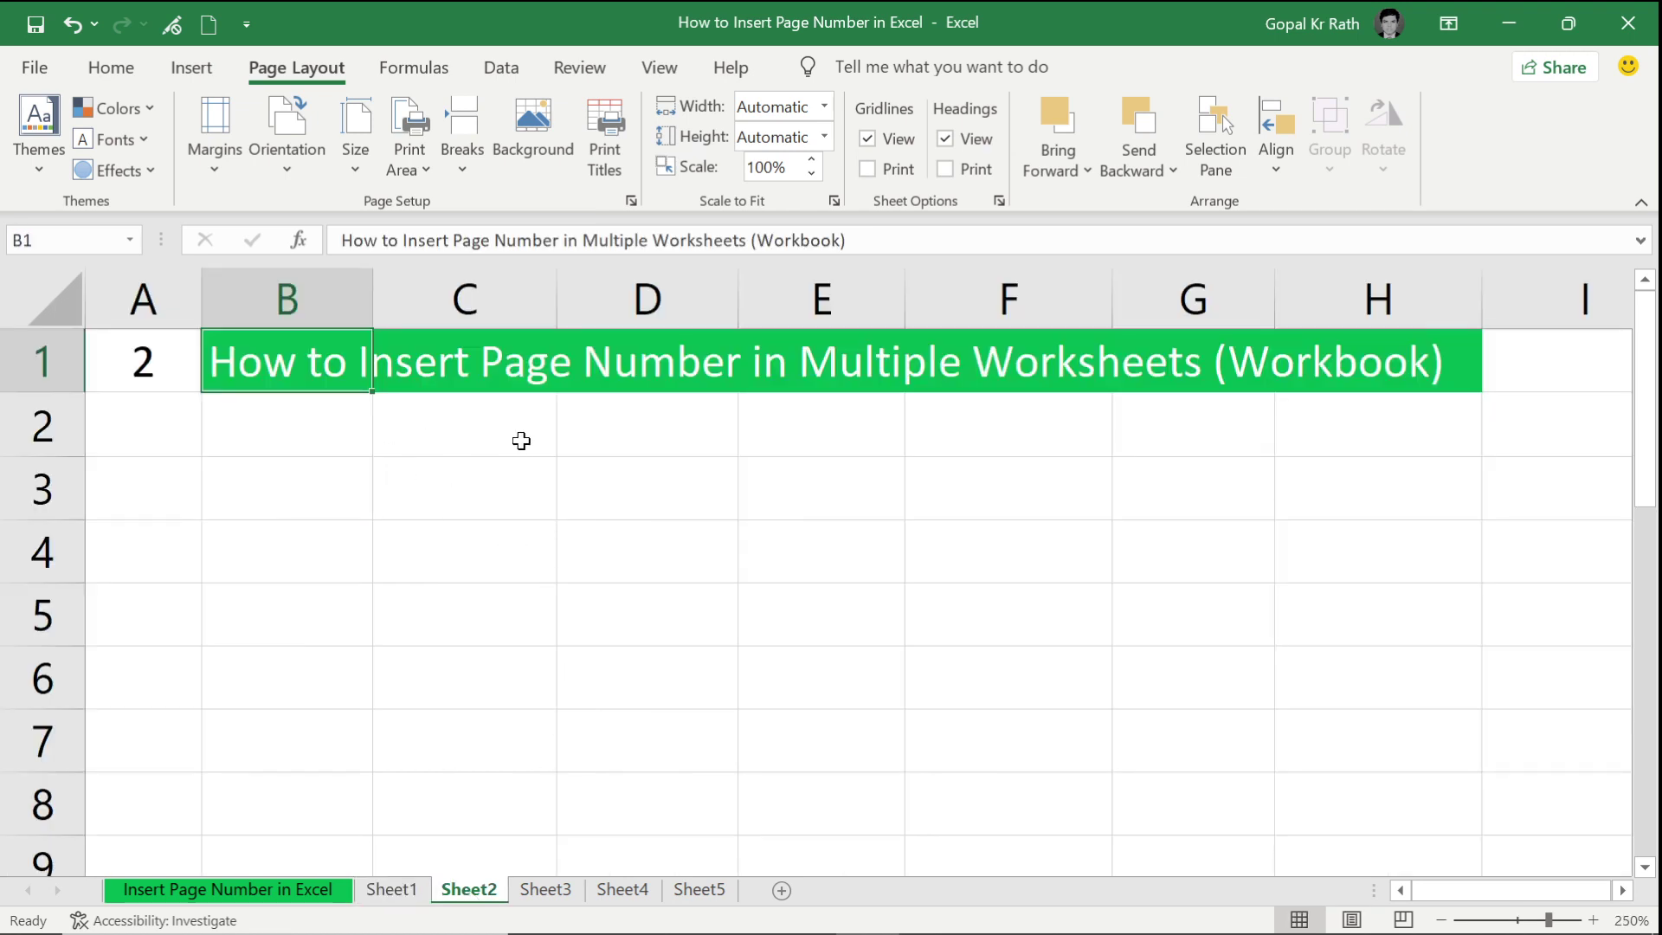
# Step: Delete Sheet1's centre header, return to Normal view, and switch to Sheet2
pyautogui.click(391, 890)
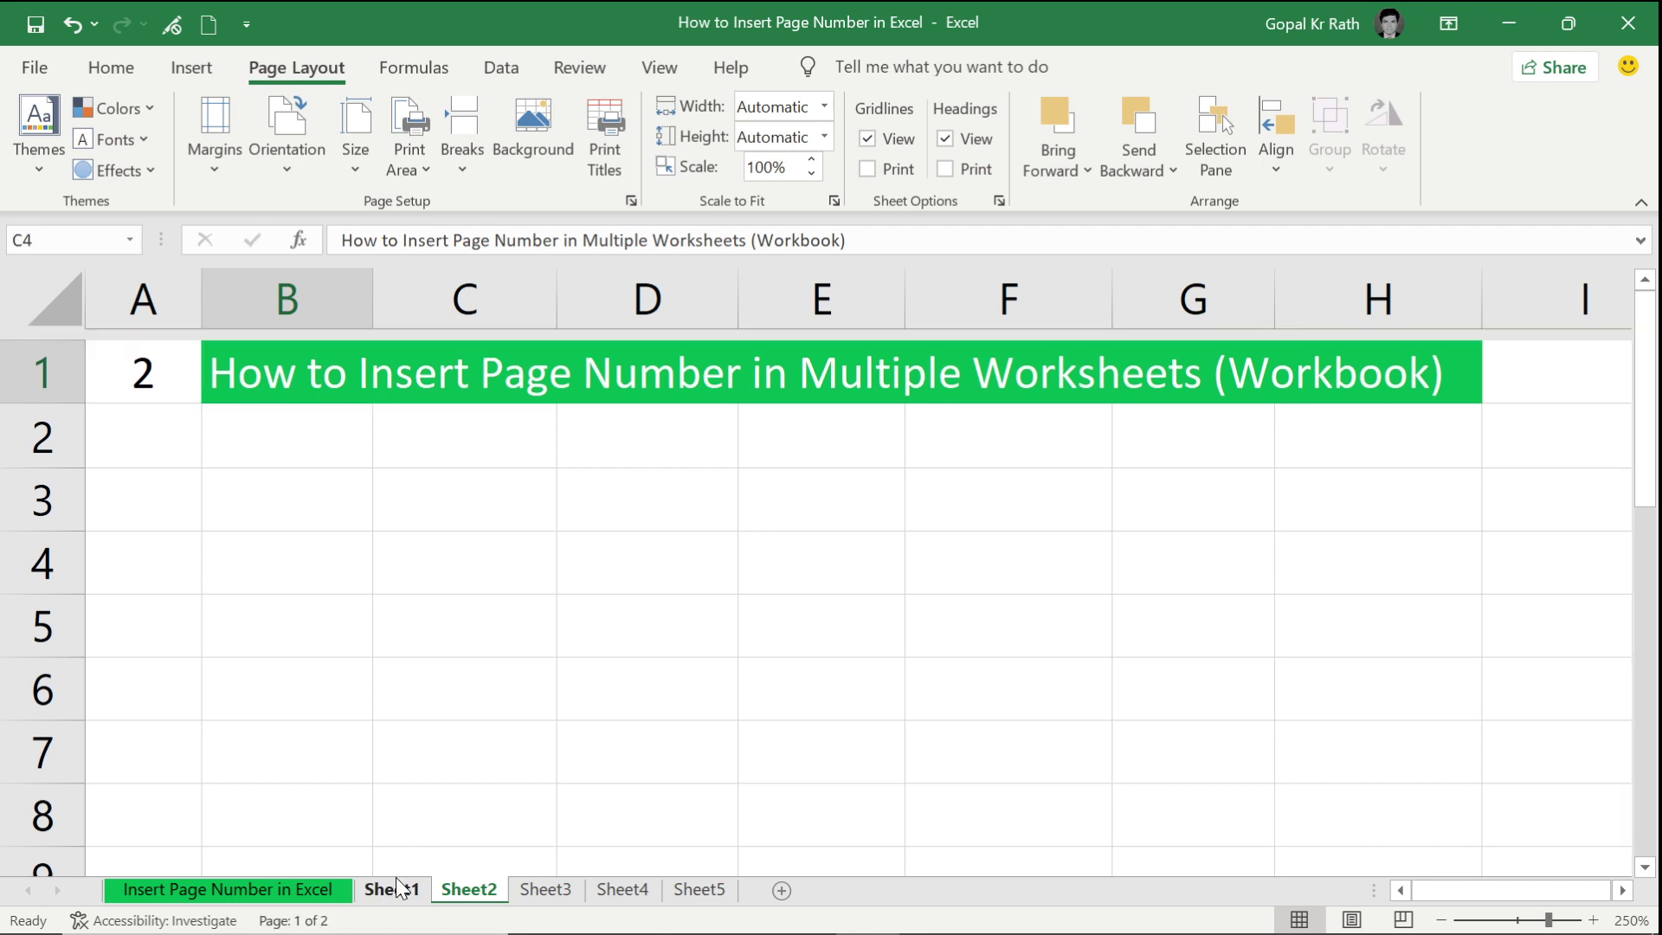
pyautogui.click(612, 396)
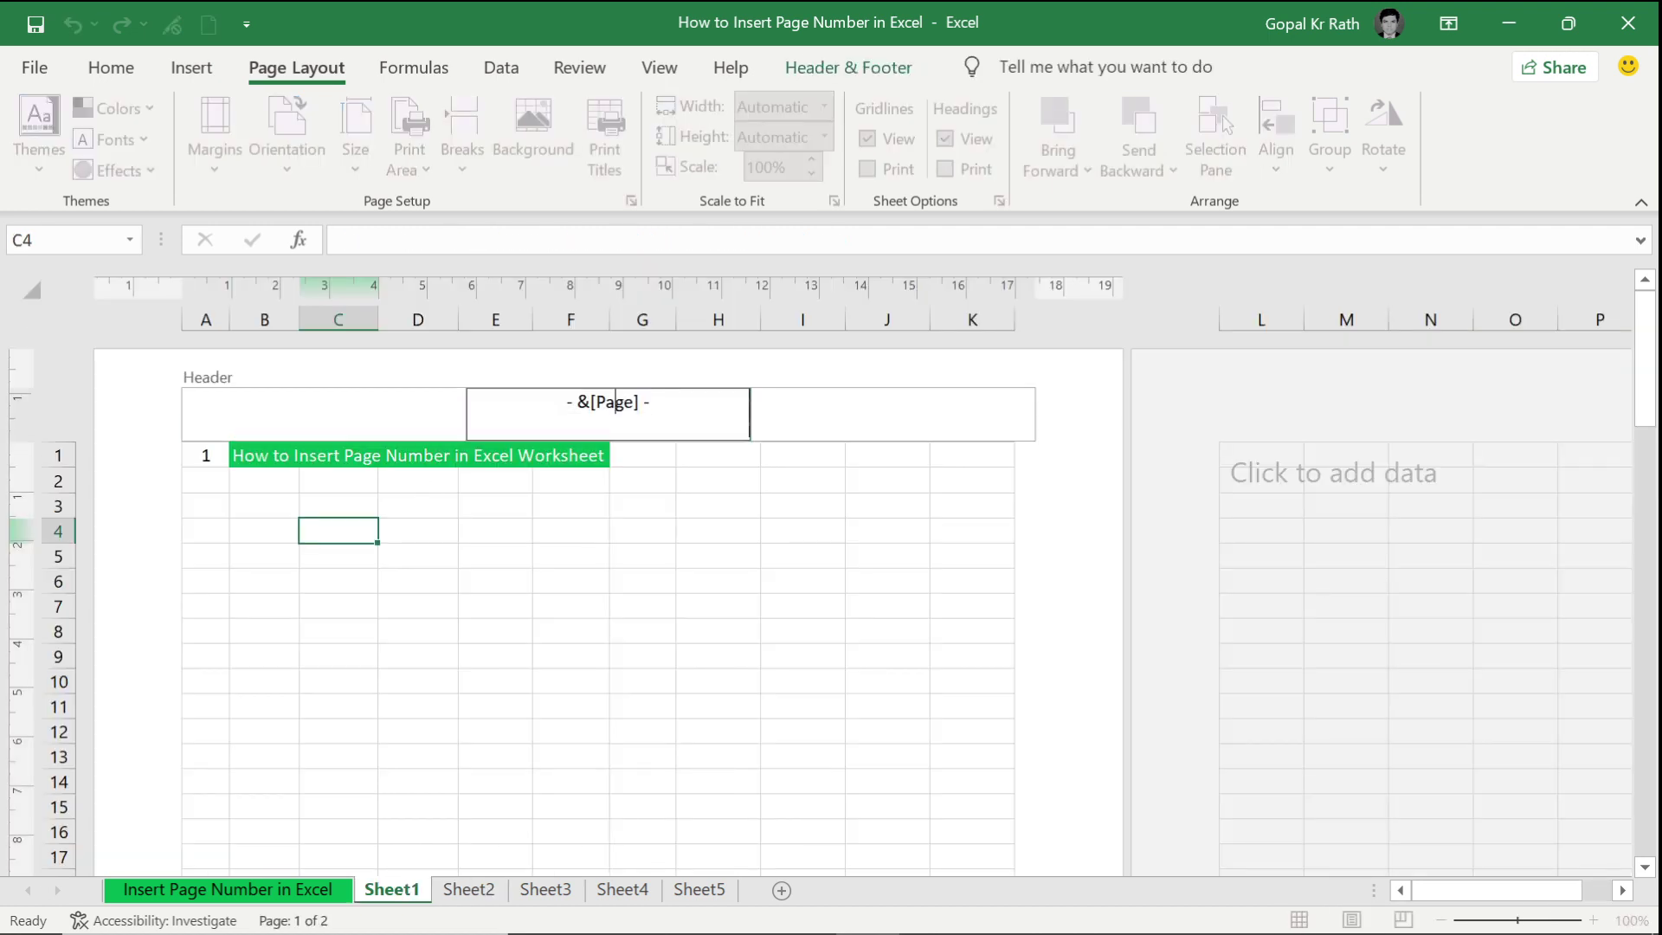
pyautogui.press('Delete')
pyautogui.click(520, 501)
pyautogui.click(657, 70)
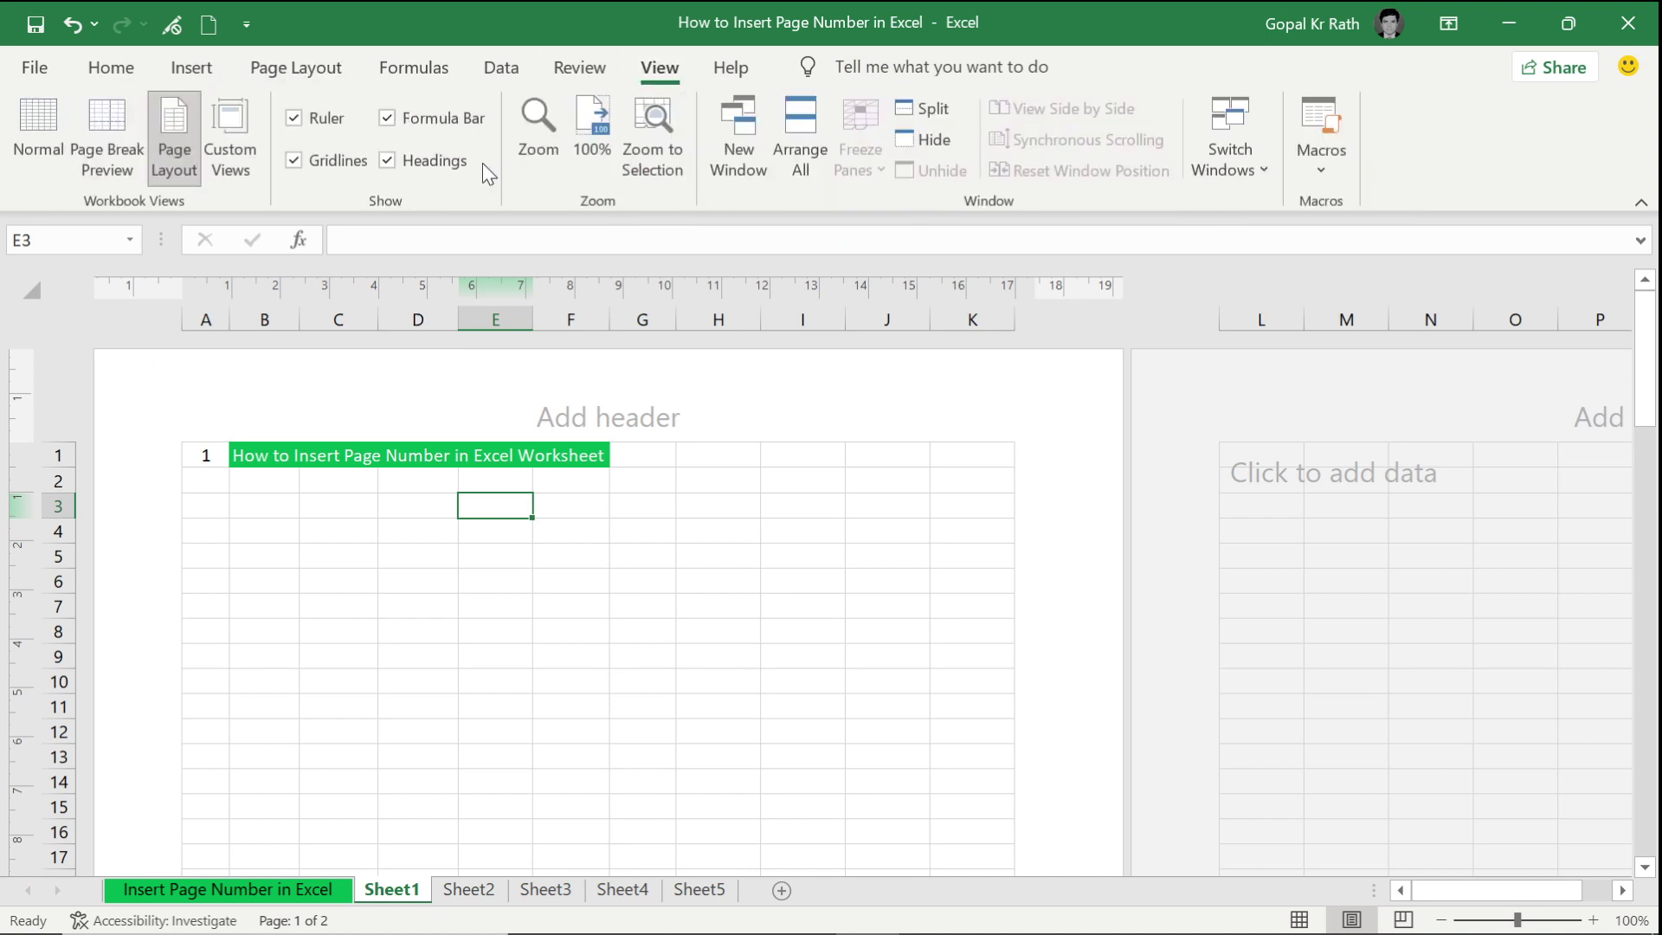
pyautogui.click(28, 130)
pyautogui.click(460, 901)
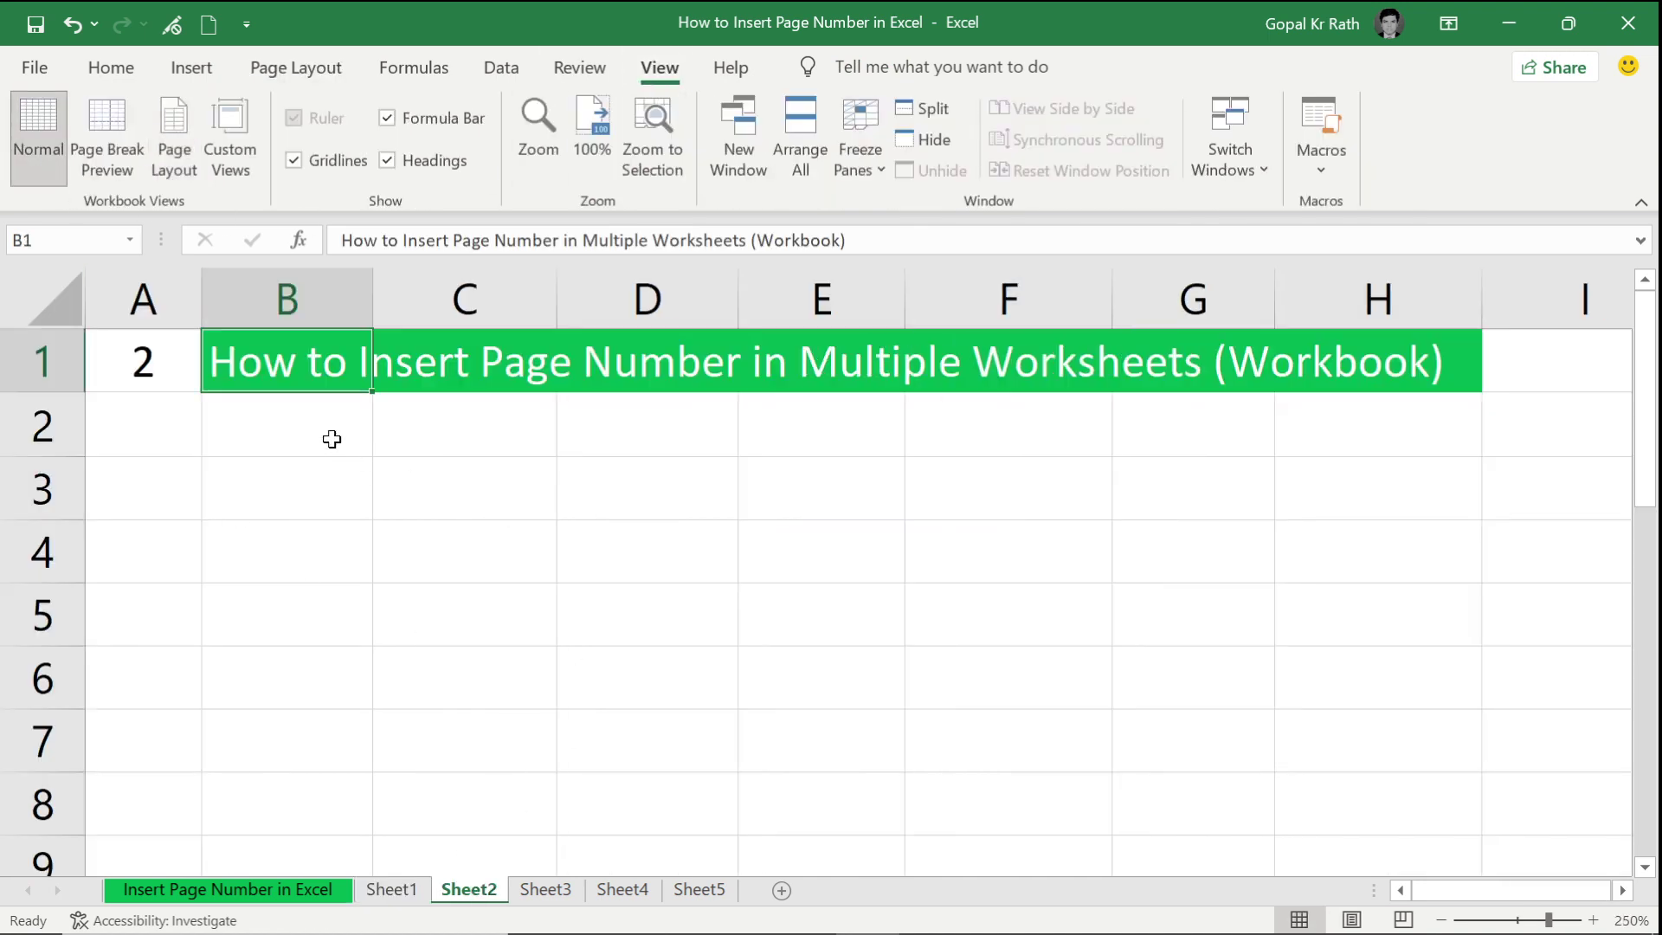
# Step: Select the Sheet1 tab and add Sheet2 through Sheet5 so all five worksheets are grouped
pyautogui.click(286, 427)
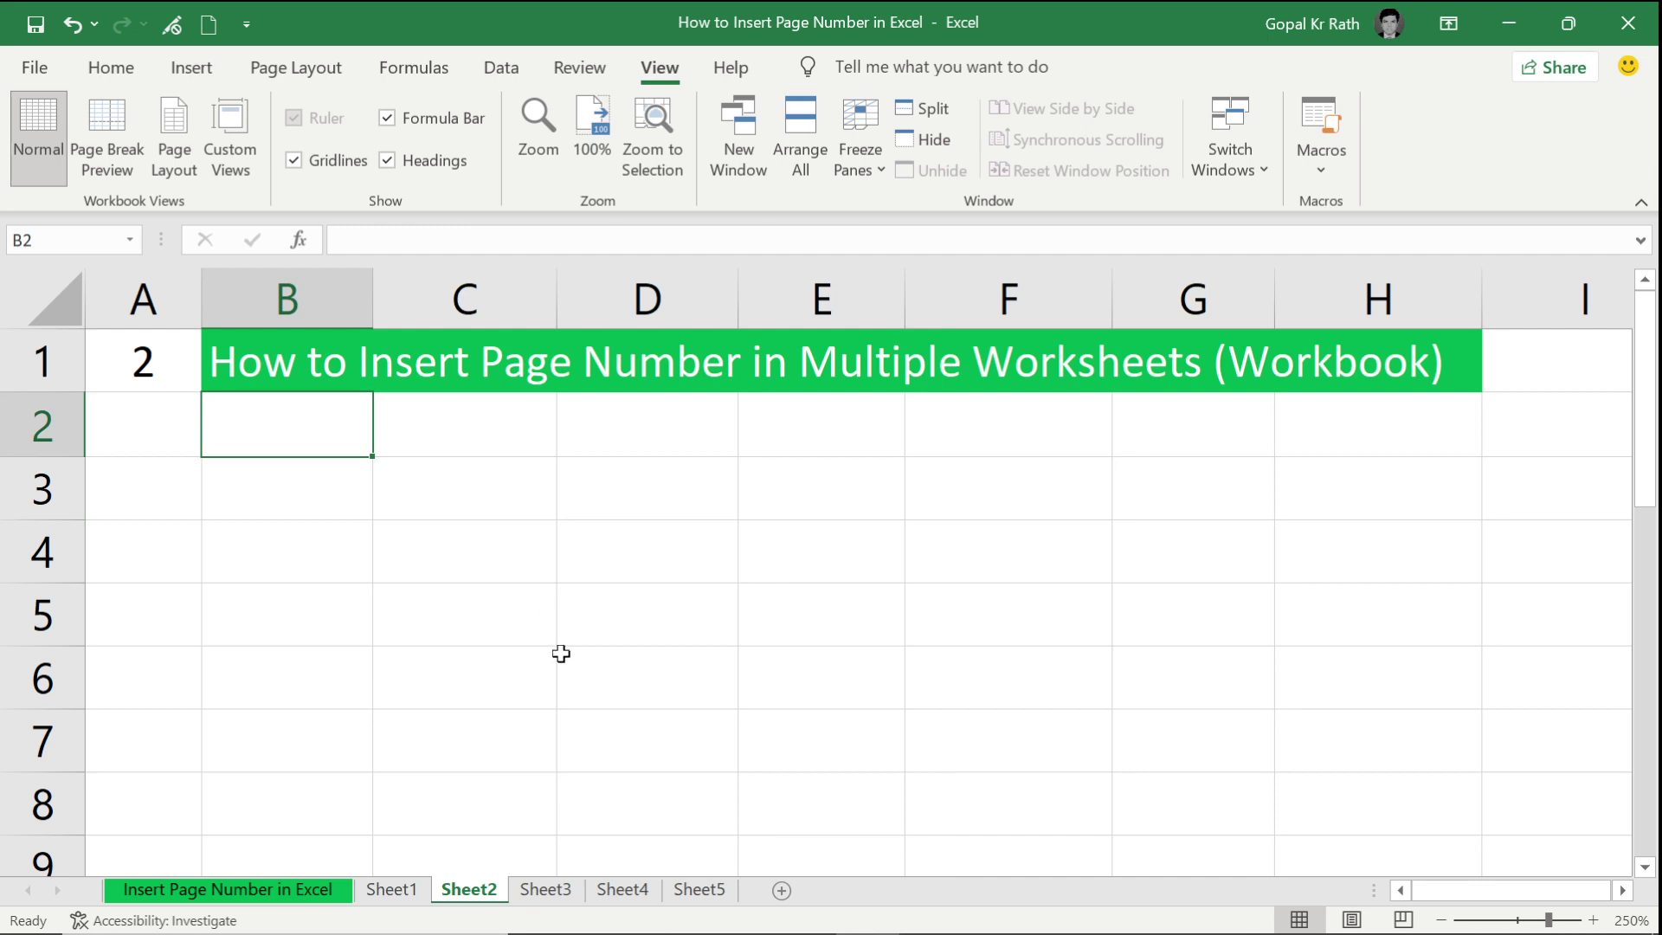
pyautogui.click(394, 892)
pyautogui.click(466, 892)
pyautogui.click(562, 891)
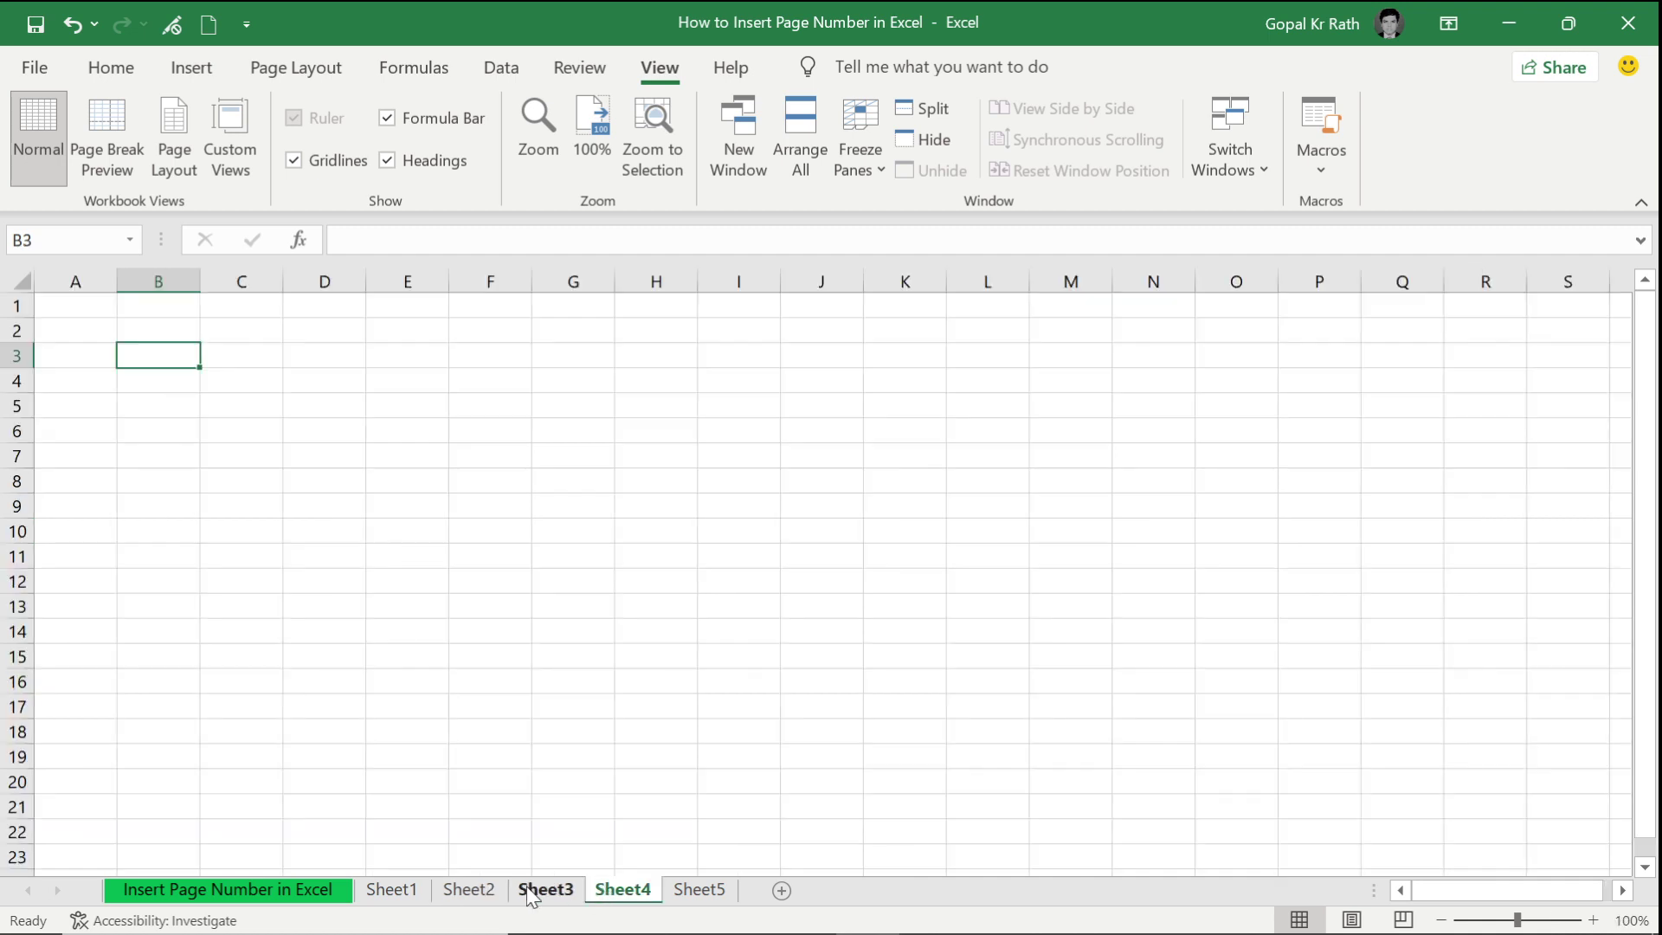
pyautogui.click(391, 892)
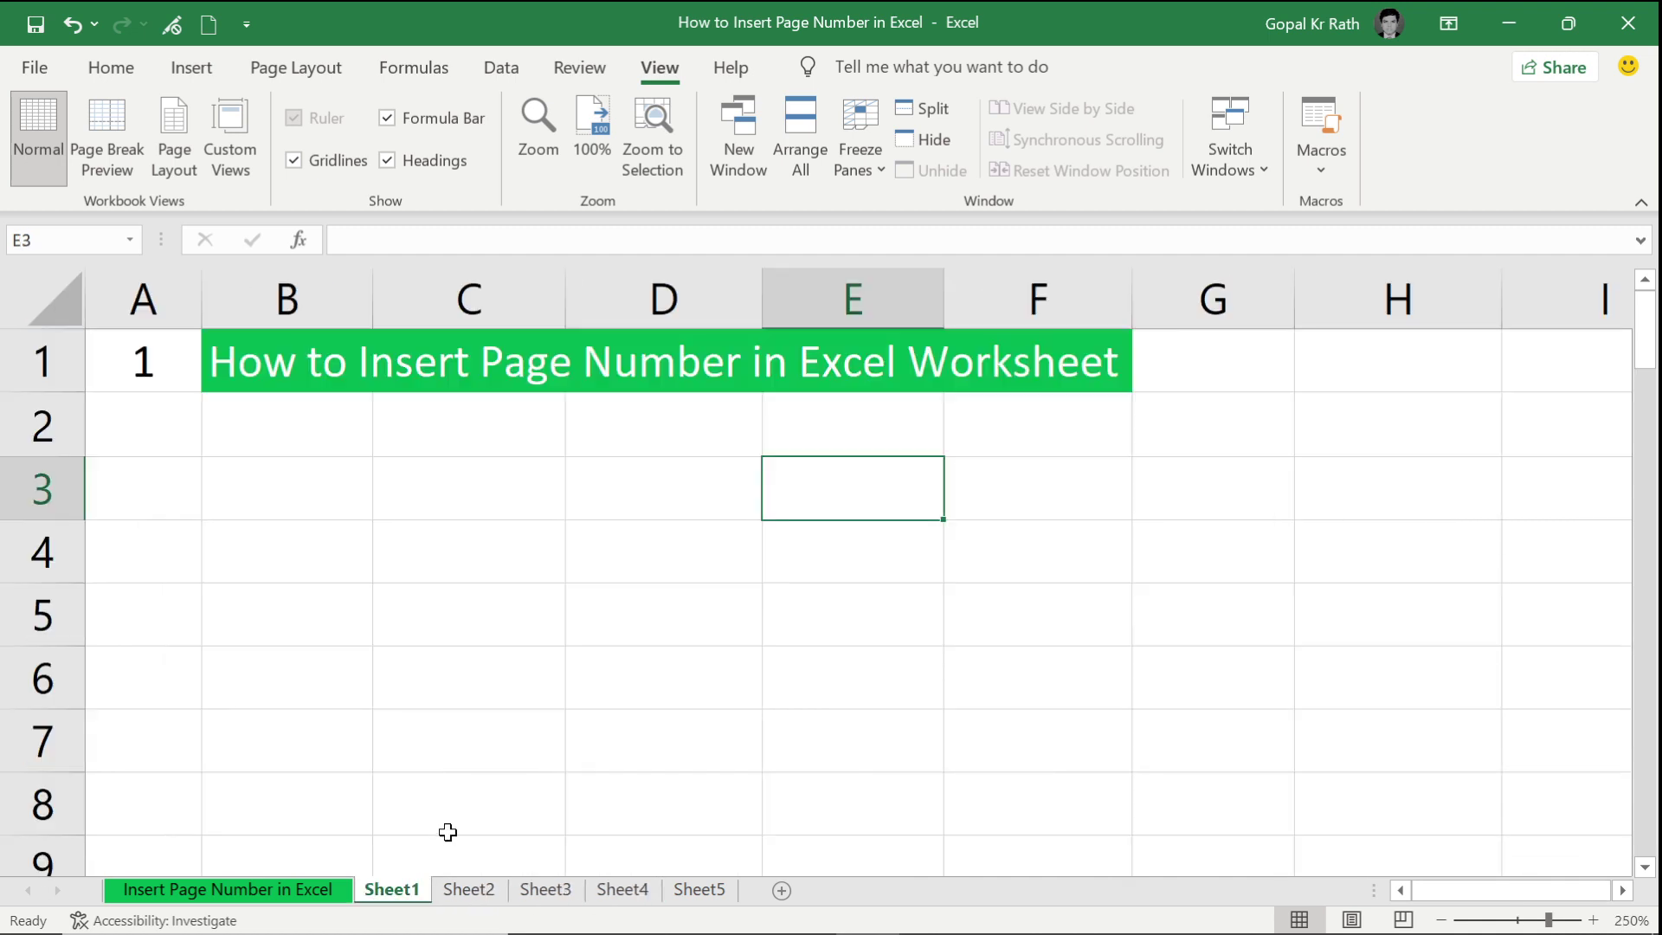
pyautogui.keyDown('ctrl'); pyautogui.click(468, 890); pyautogui.keyUp('ctrl')
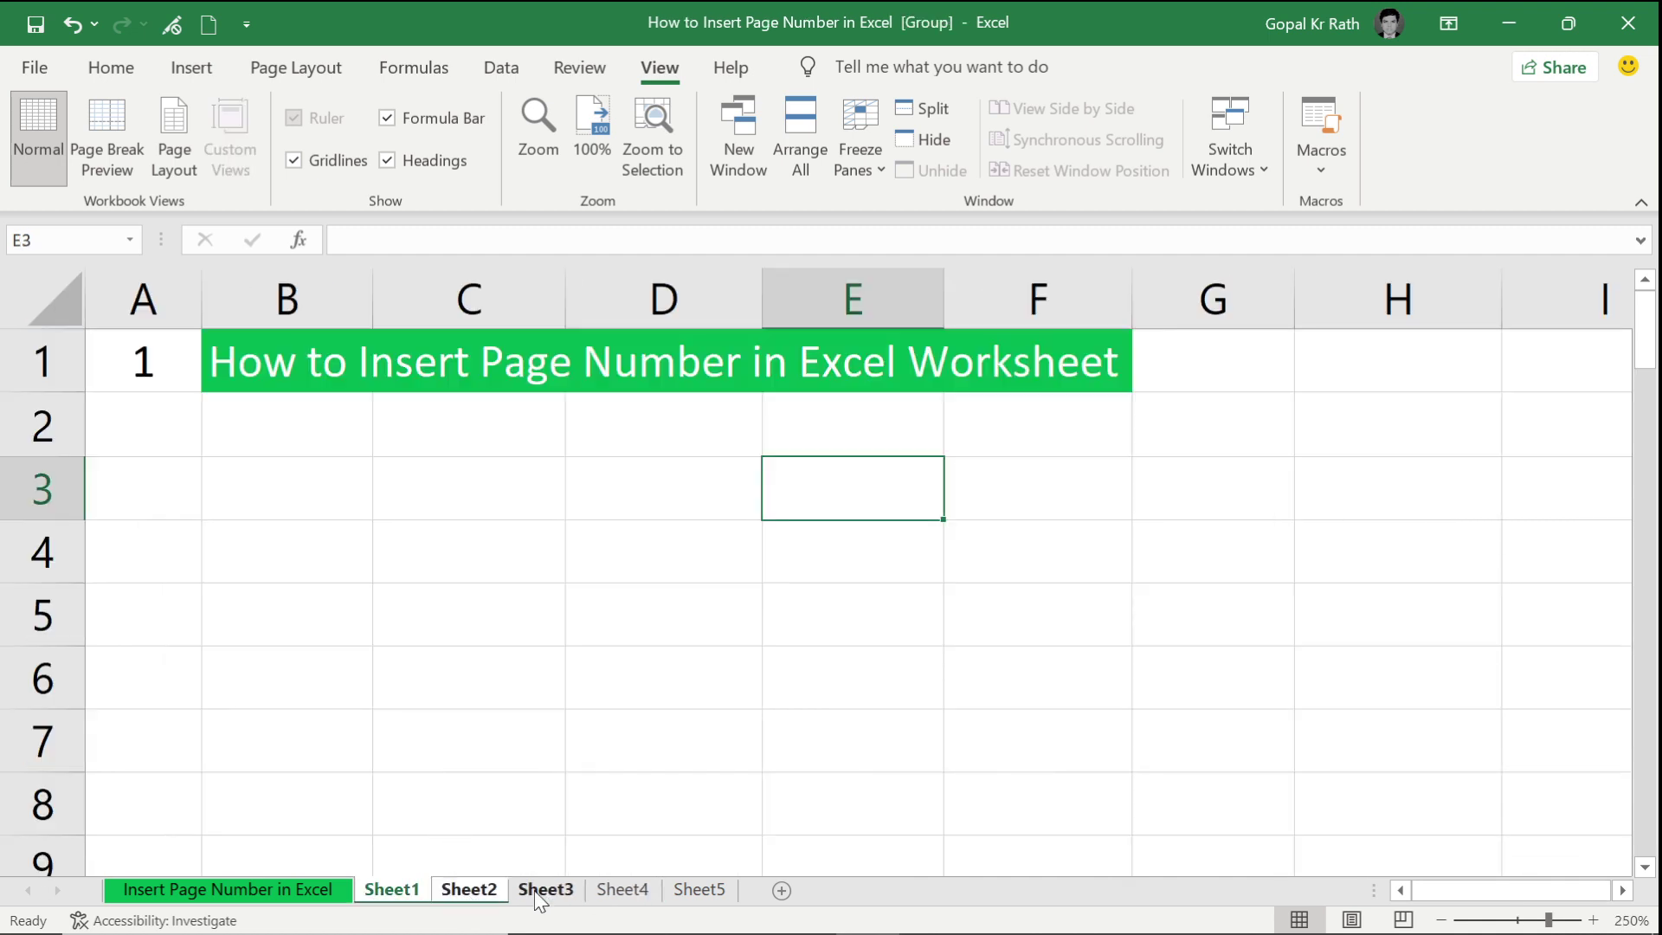
pyautogui.keyDown('ctrl'); pyautogui.click(546, 889); pyautogui.keyUp('ctrl')
pyautogui.keyDown('ctrl'); pyautogui.click(622, 890); pyautogui.keyUp('ctrl')
pyautogui.keyDown('ctrl'); pyautogui.click(697, 892); pyautogui.keyUp('ctrl')
pyautogui.keyDown('ctrl'); pyautogui.click(695, 893); pyautogui.keyUp('ctrl')
pyautogui.click(387, 892)
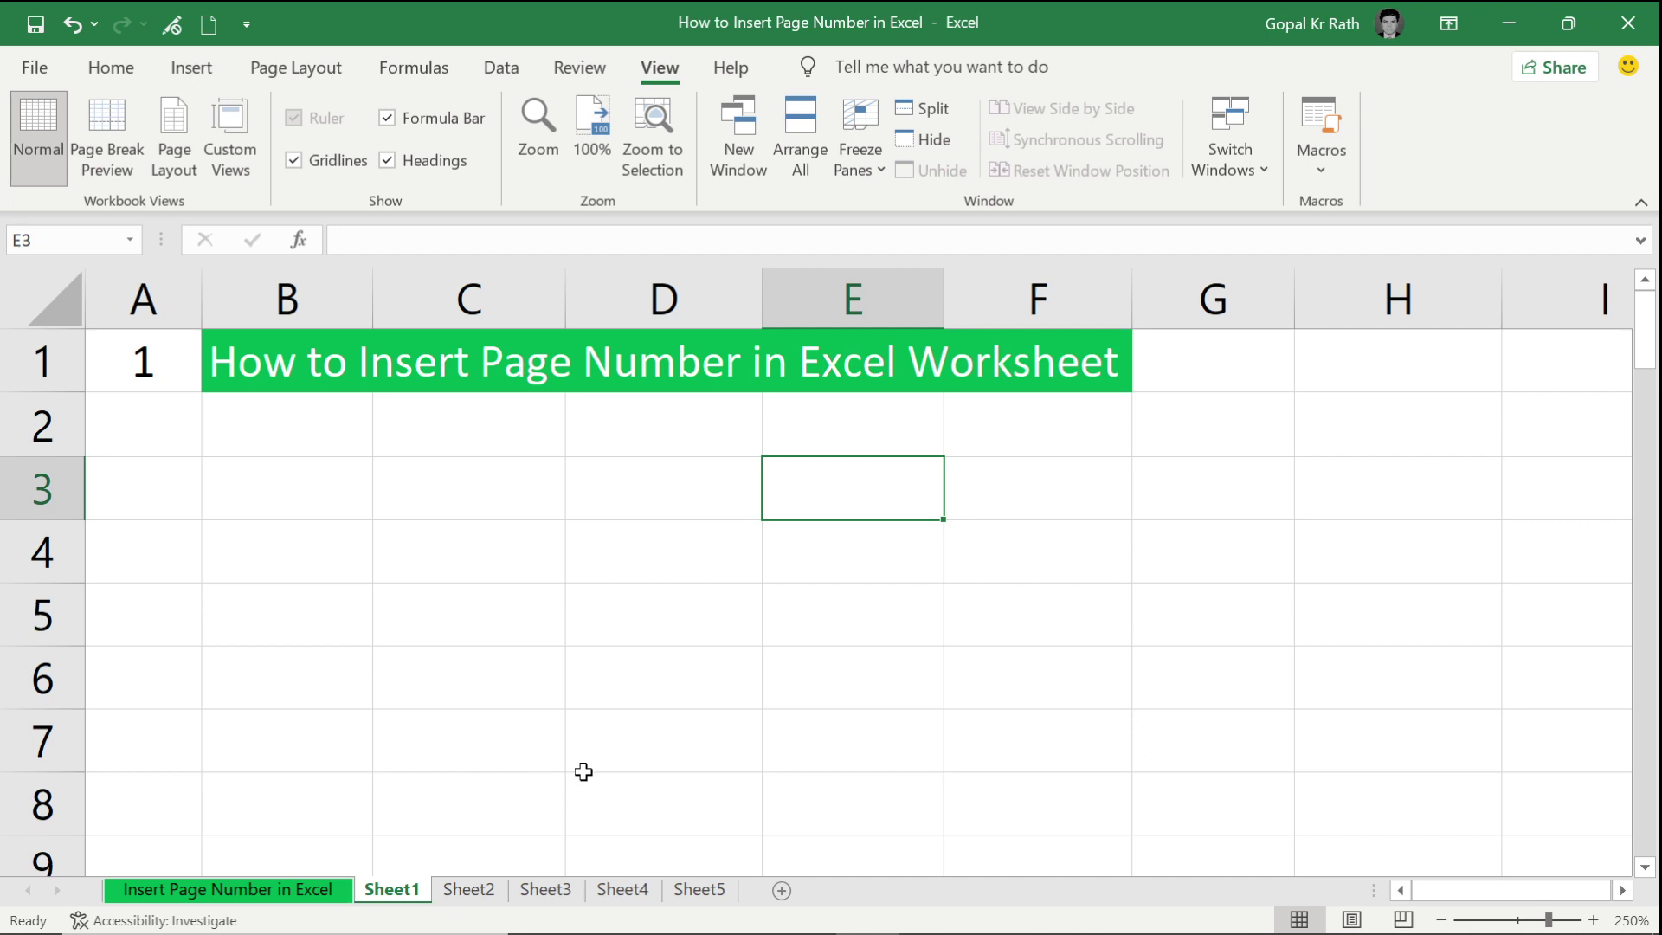
pyautogui.keyDown('shift'); pyautogui.click(701, 892); pyautogui.keyUp('shift')
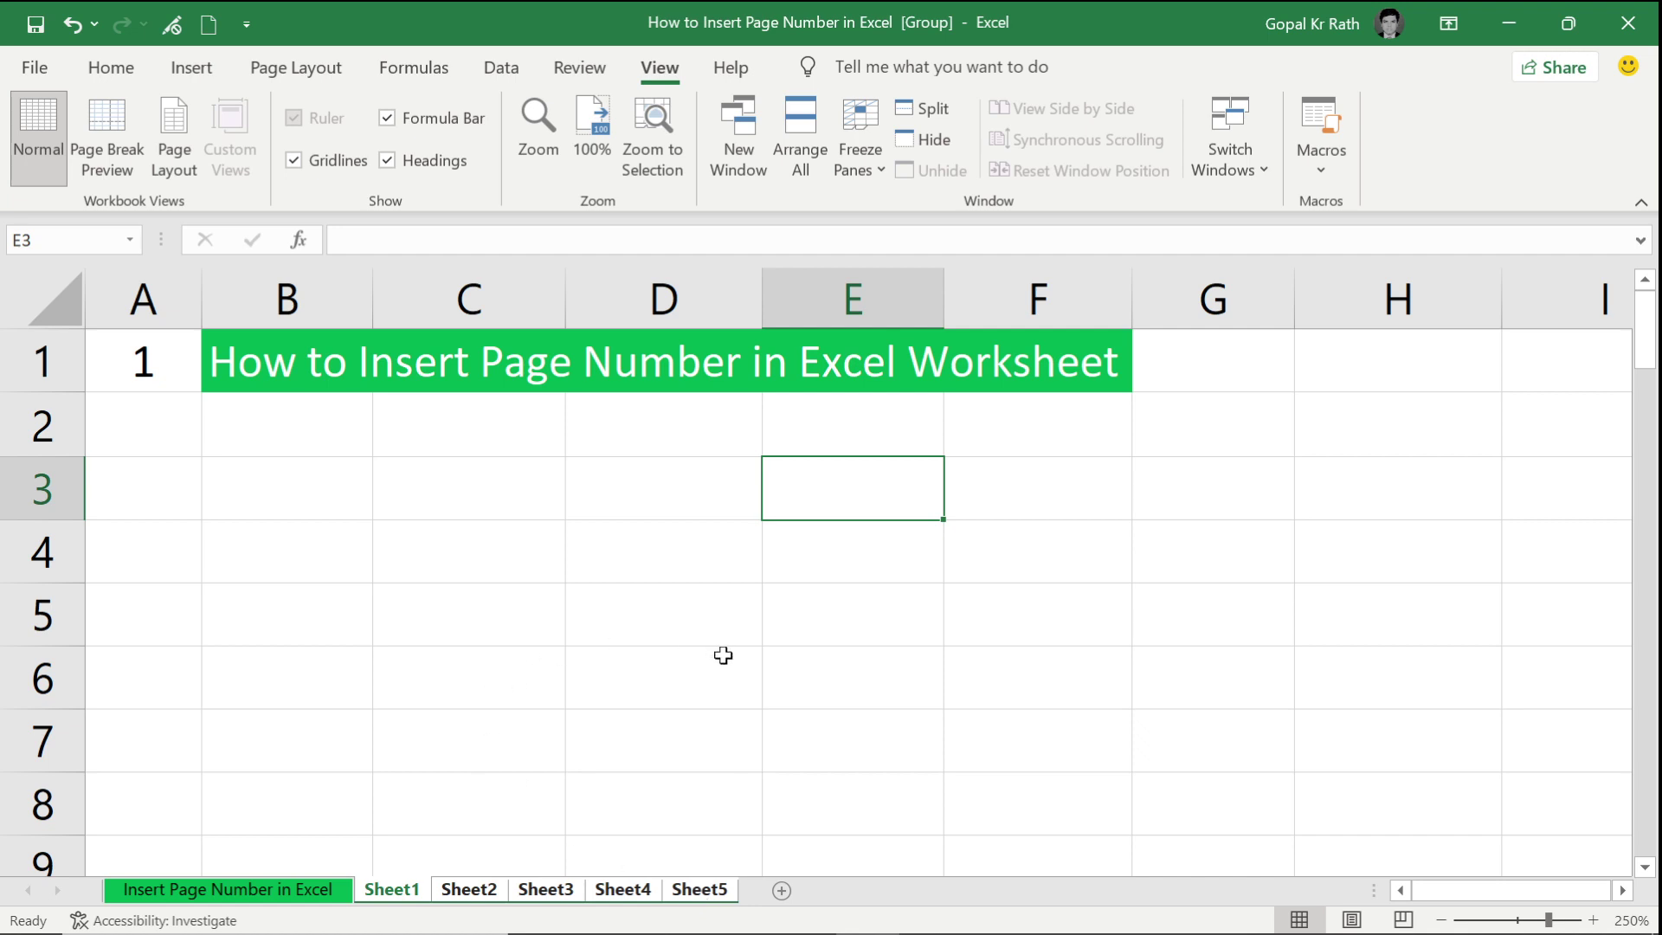
# Step: Open the grouped sheets' header for editing through Insert > Text > Header & Footer
pyautogui.click(199, 74)
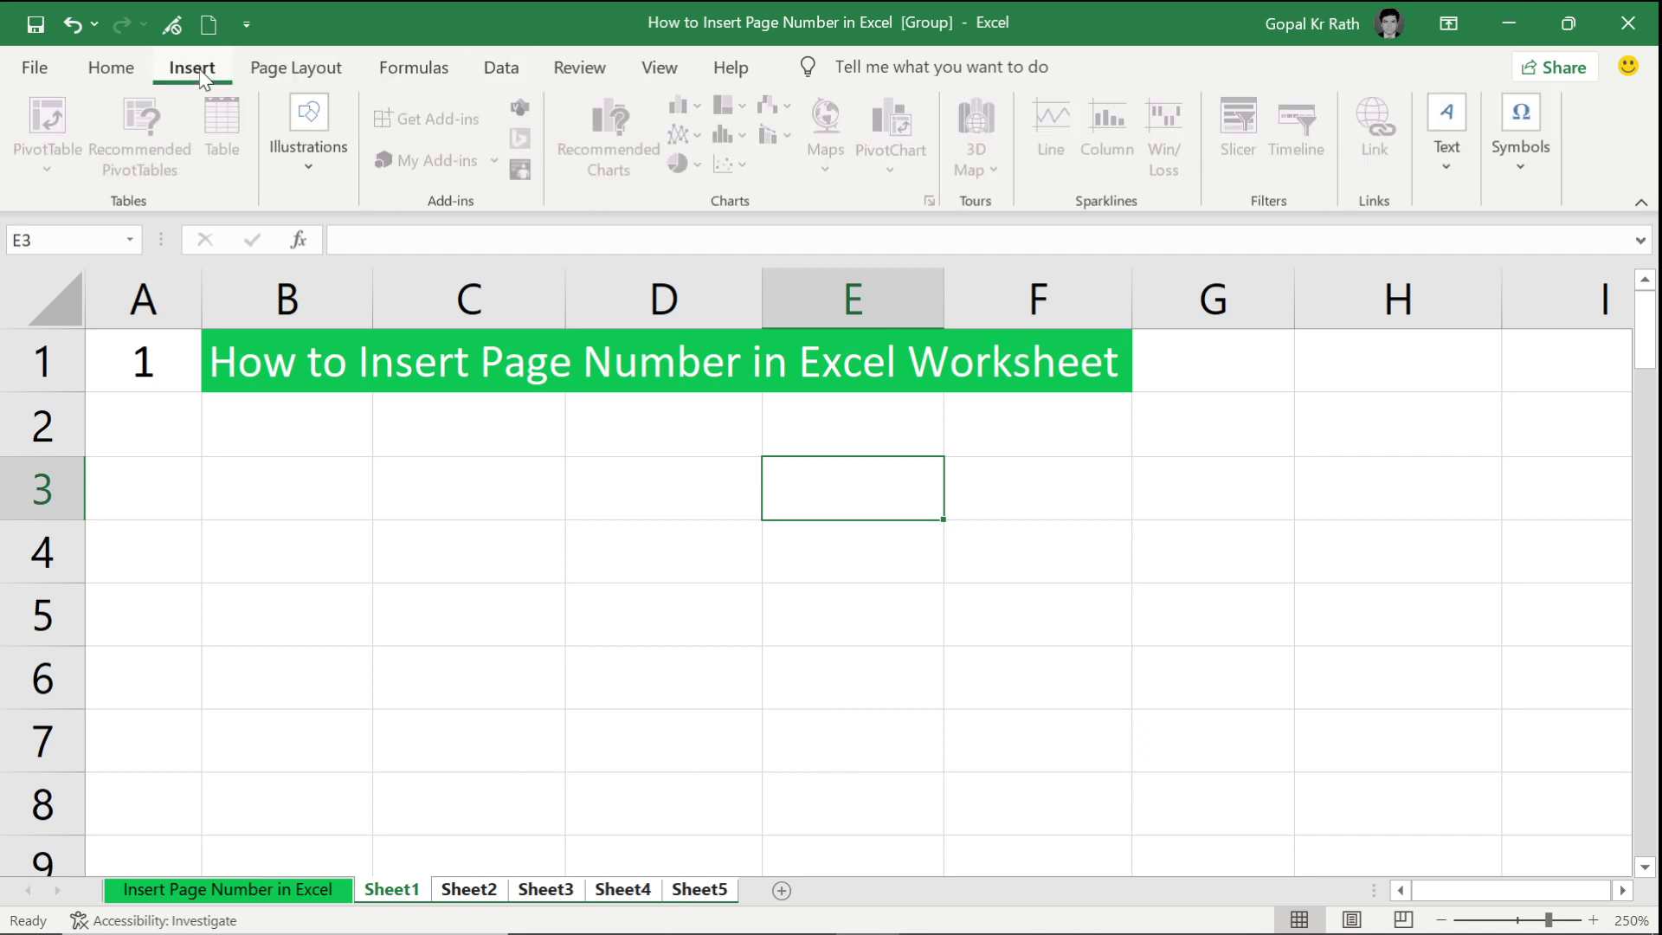
pyautogui.click(1447, 160)
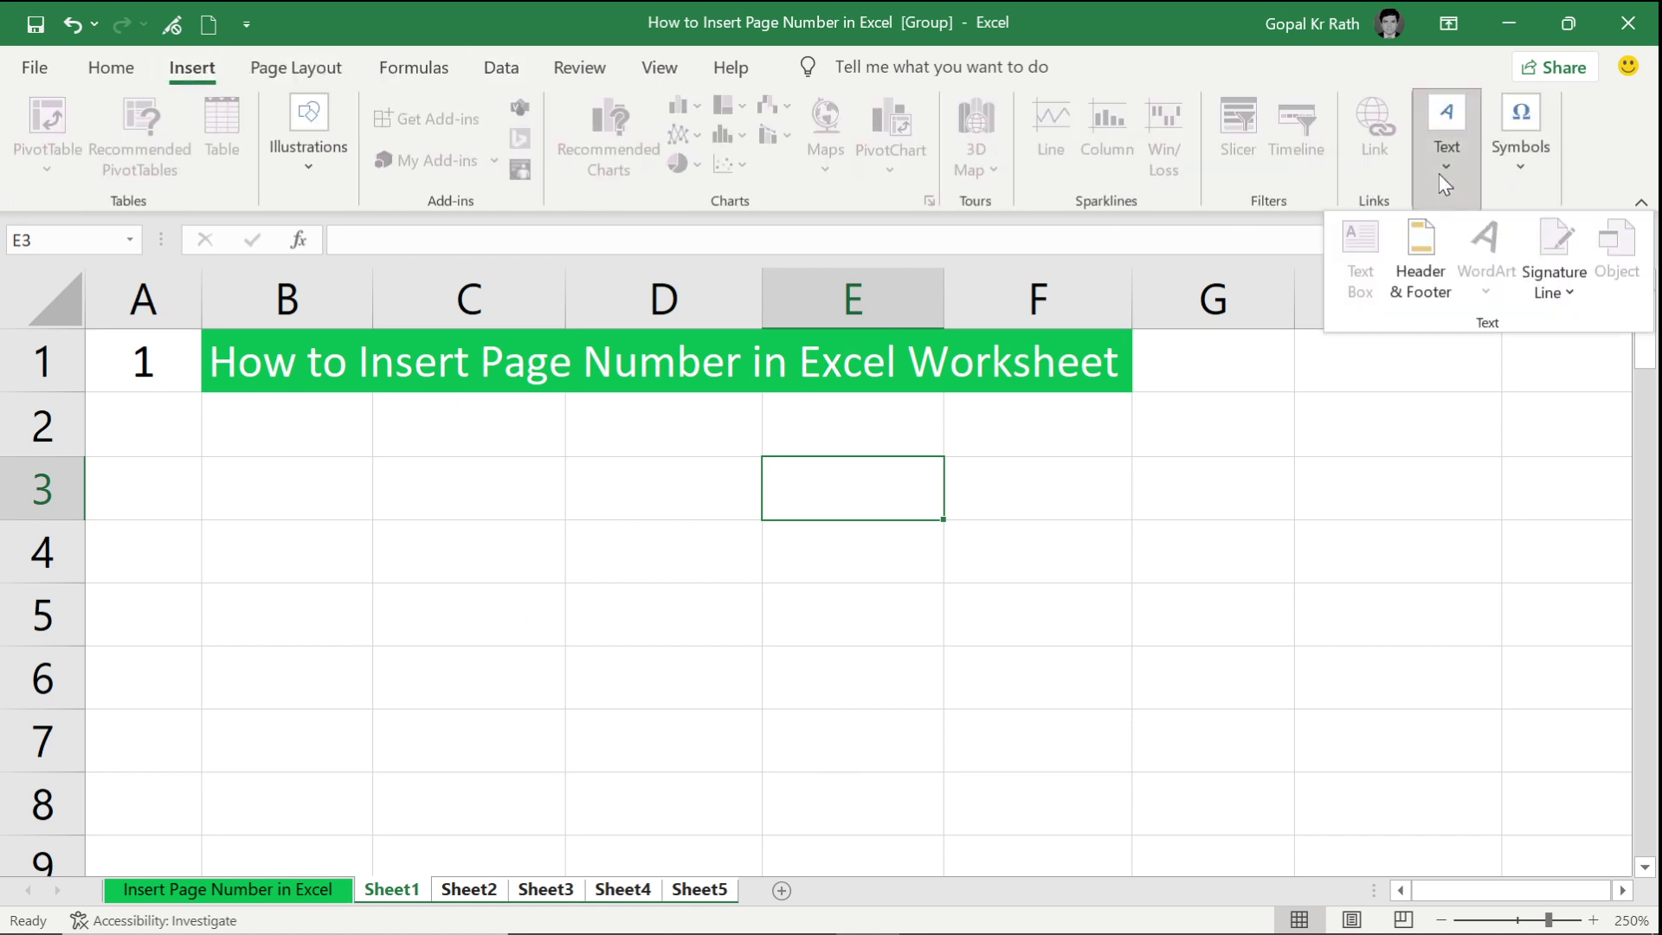
pyautogui.click(1426, 290)
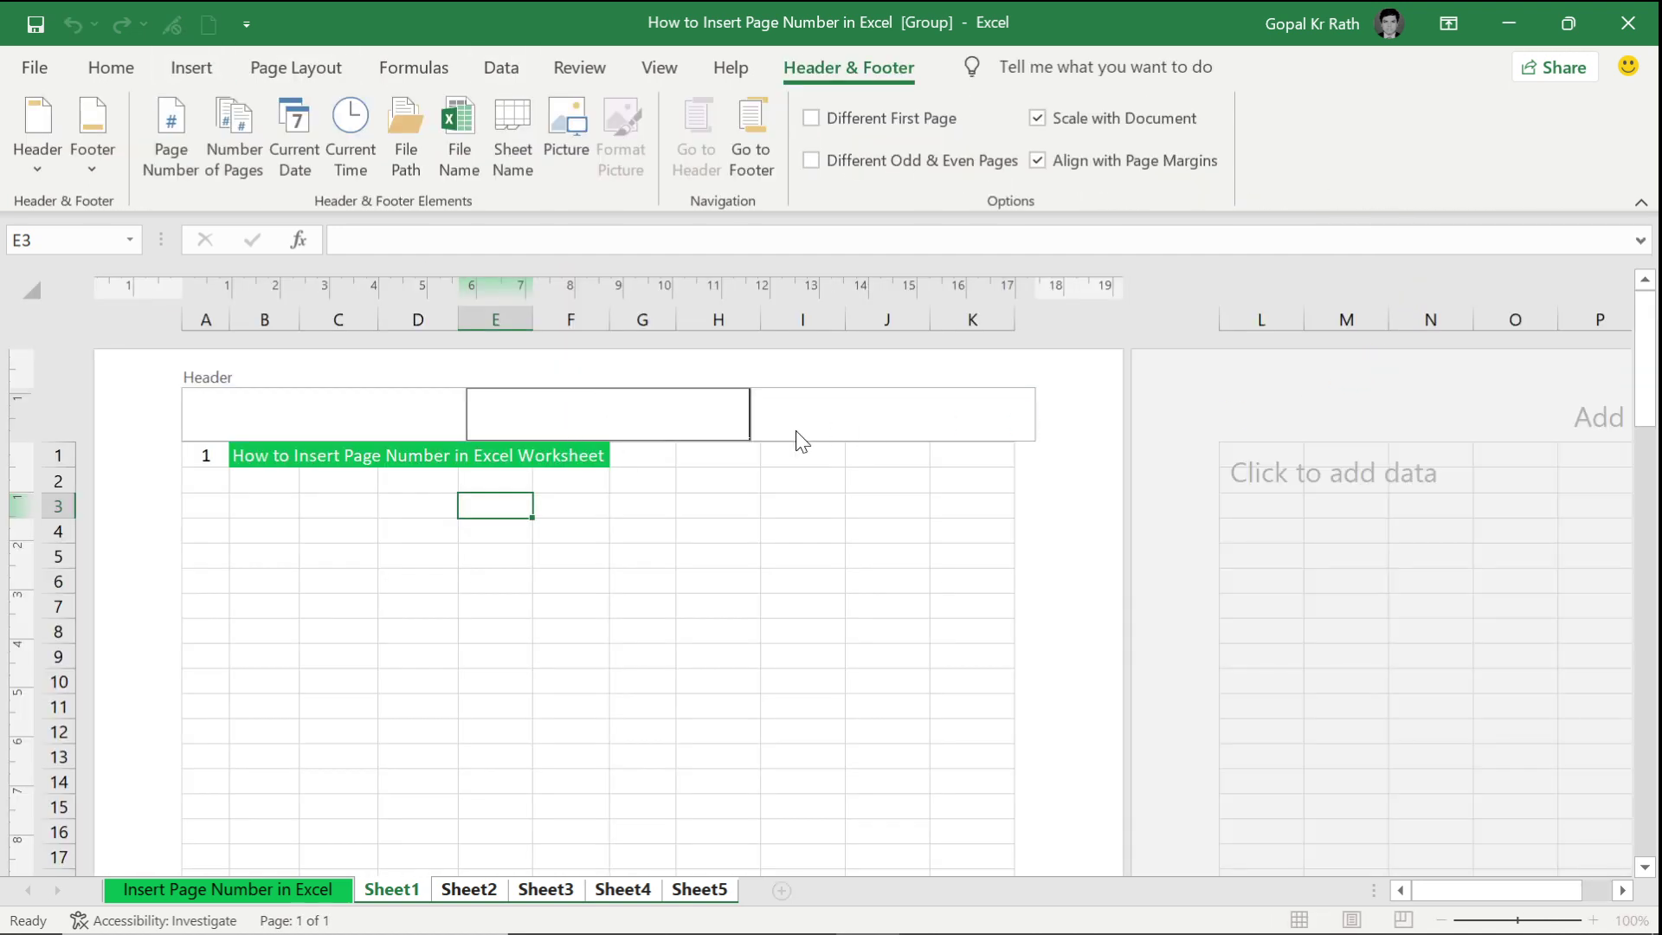